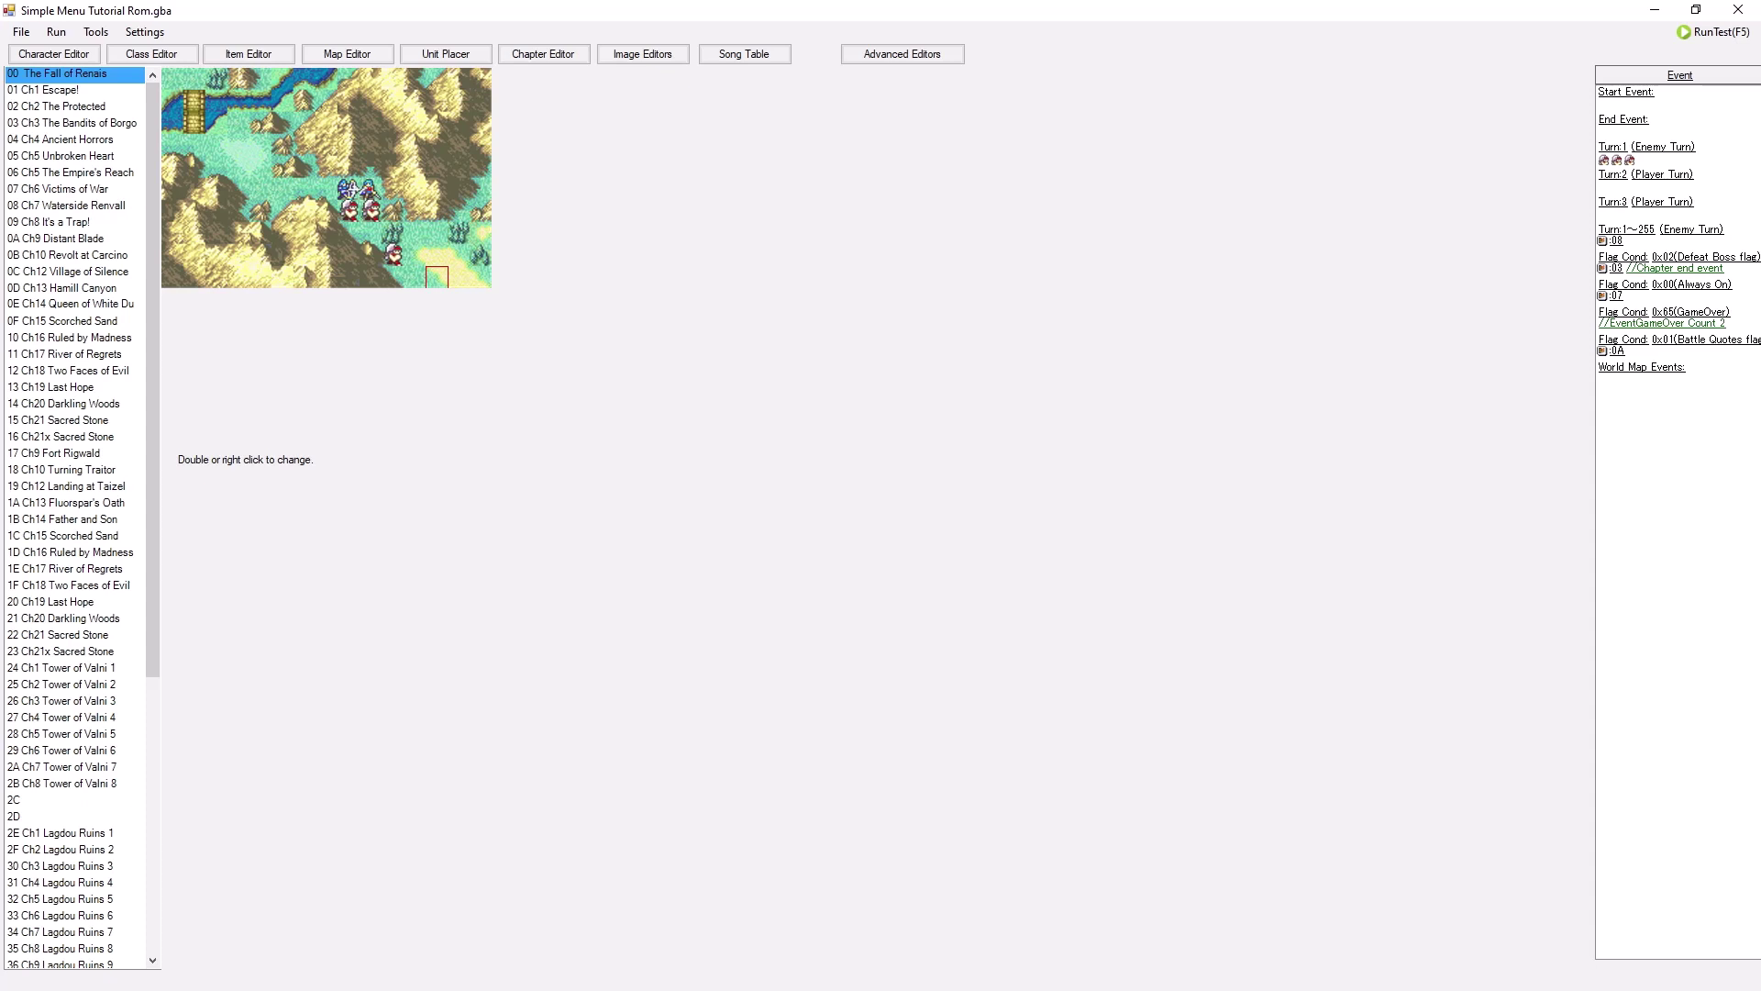
Open the image patch list filtered by "#IMAGE title".
{"action": "left_click", "coordinate": [643, 54]}
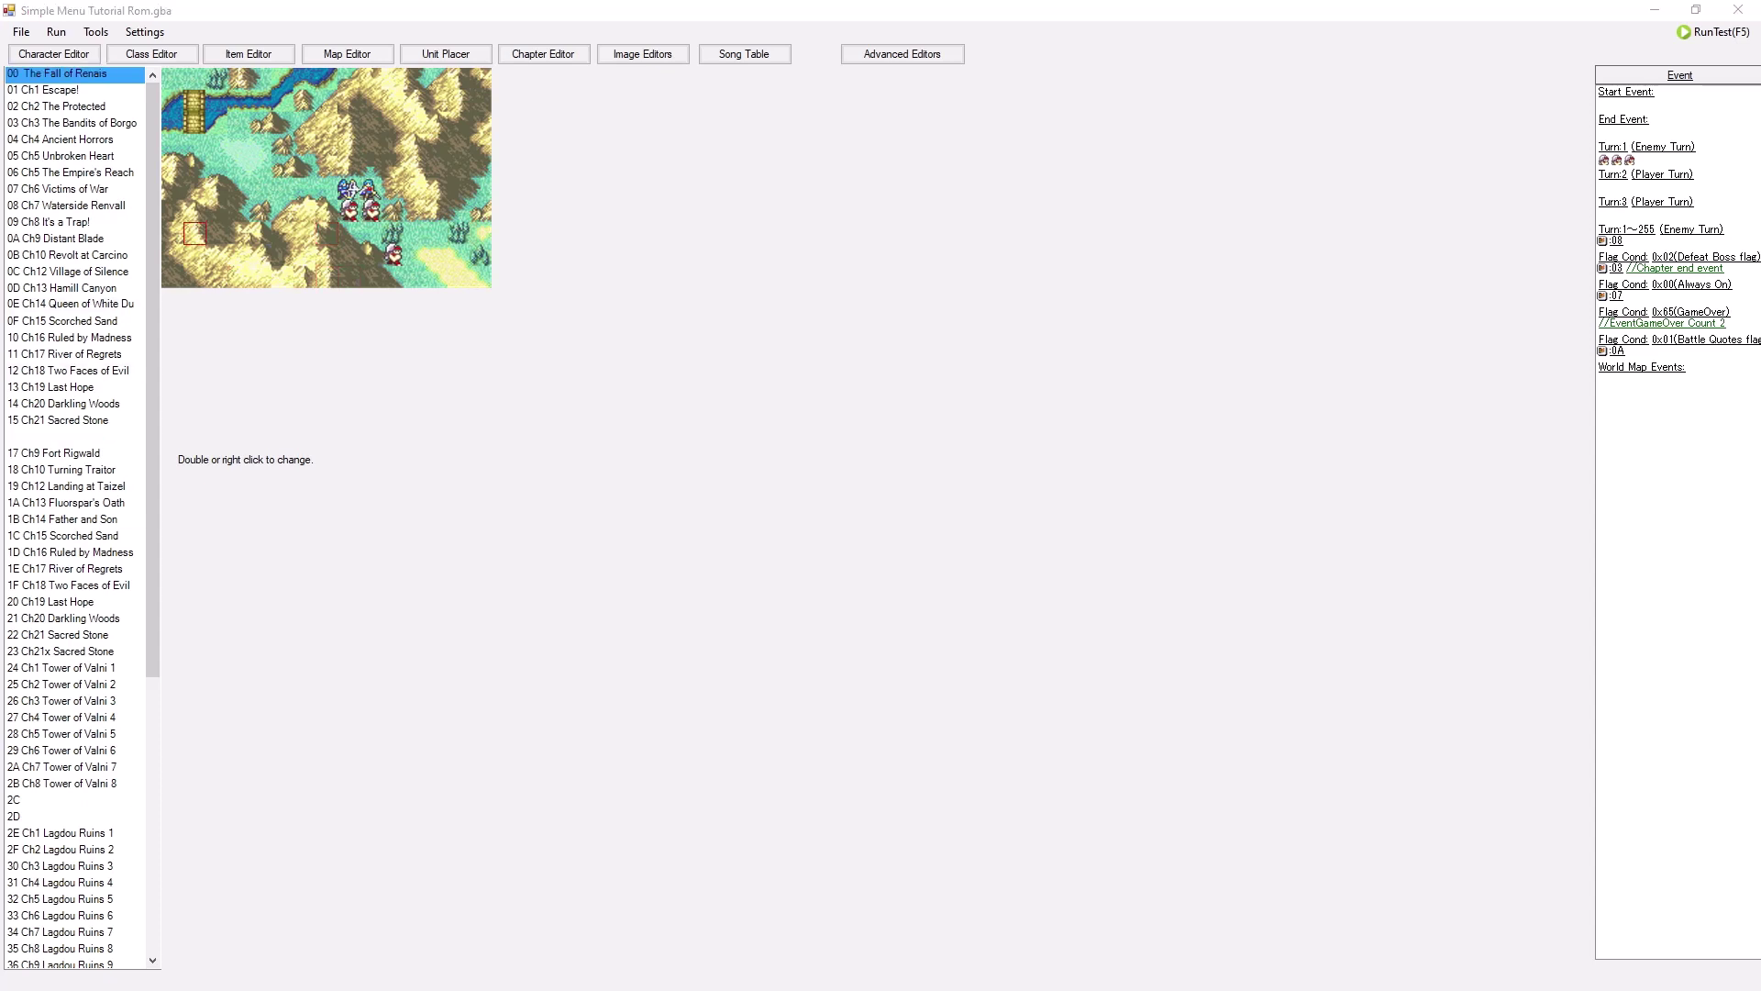
{"action": "left_click_drag", "start_coordinate": [294, 500], "coordinate": [783, 489]}
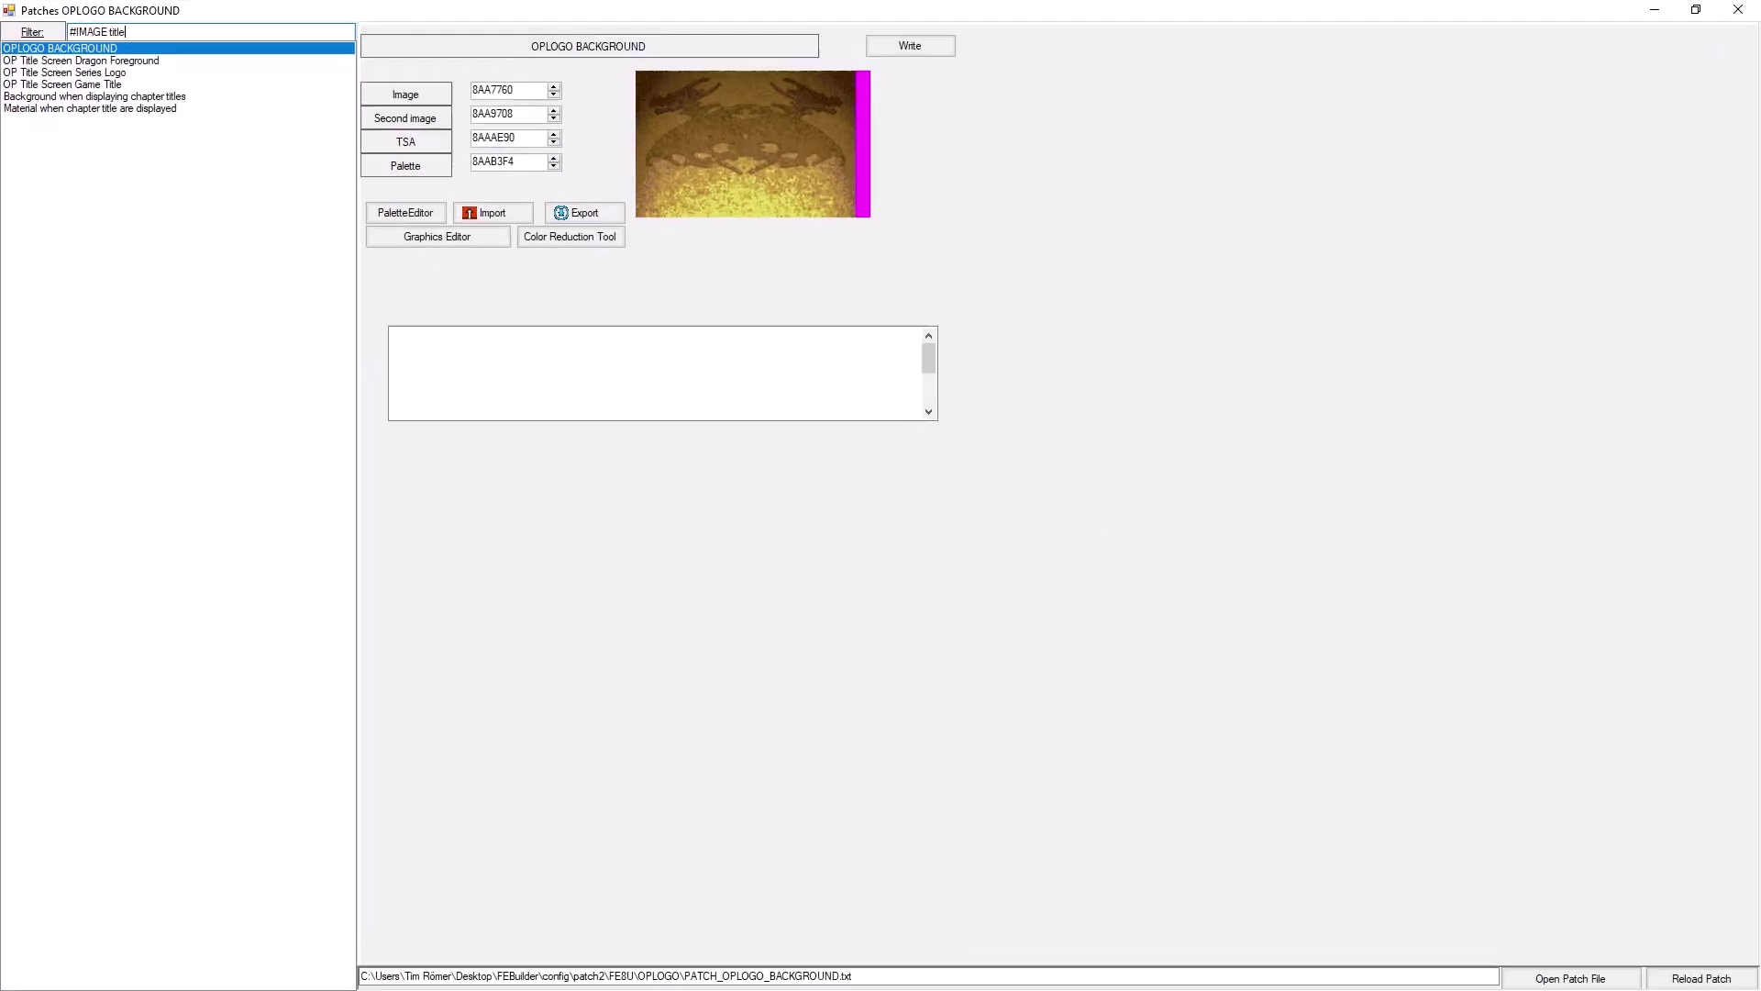
{"action": "left_click", "coordinate": [1204, 484]}
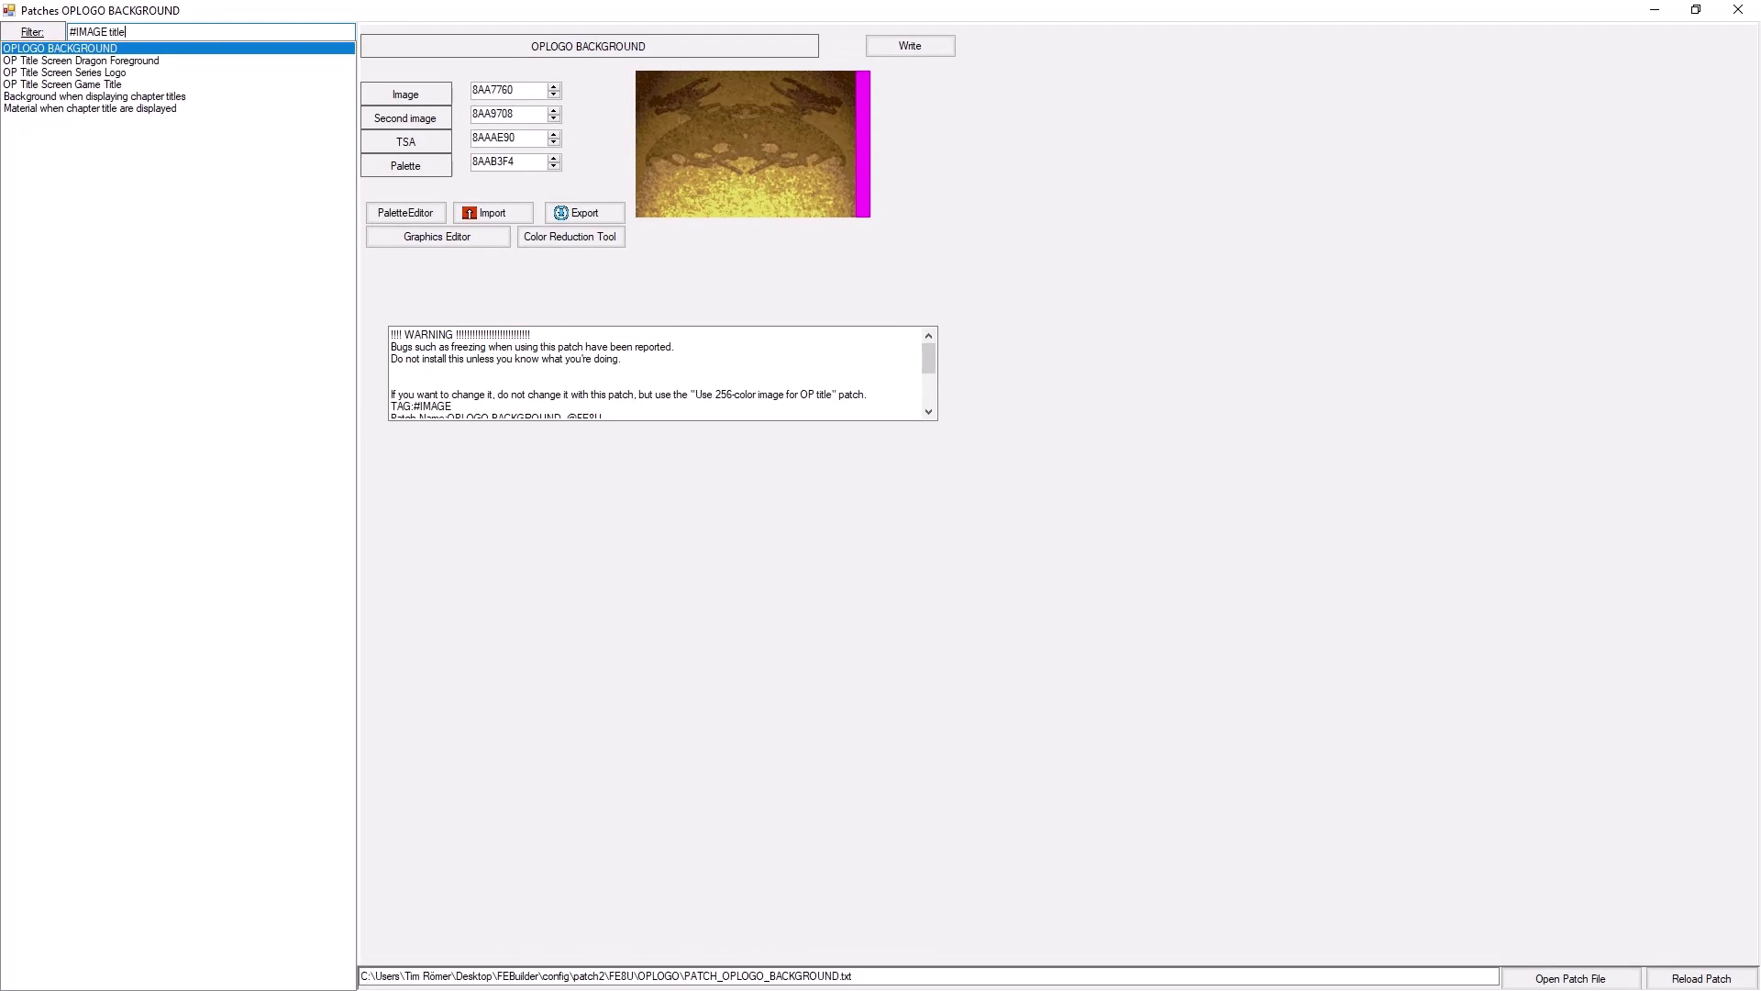
Examine the title screen image patches: OPLOGO BACKGROUND, Dragon Foreground, Series Logo and Game Title.
{"action": "left_click", "coordinate": [81, 60]}
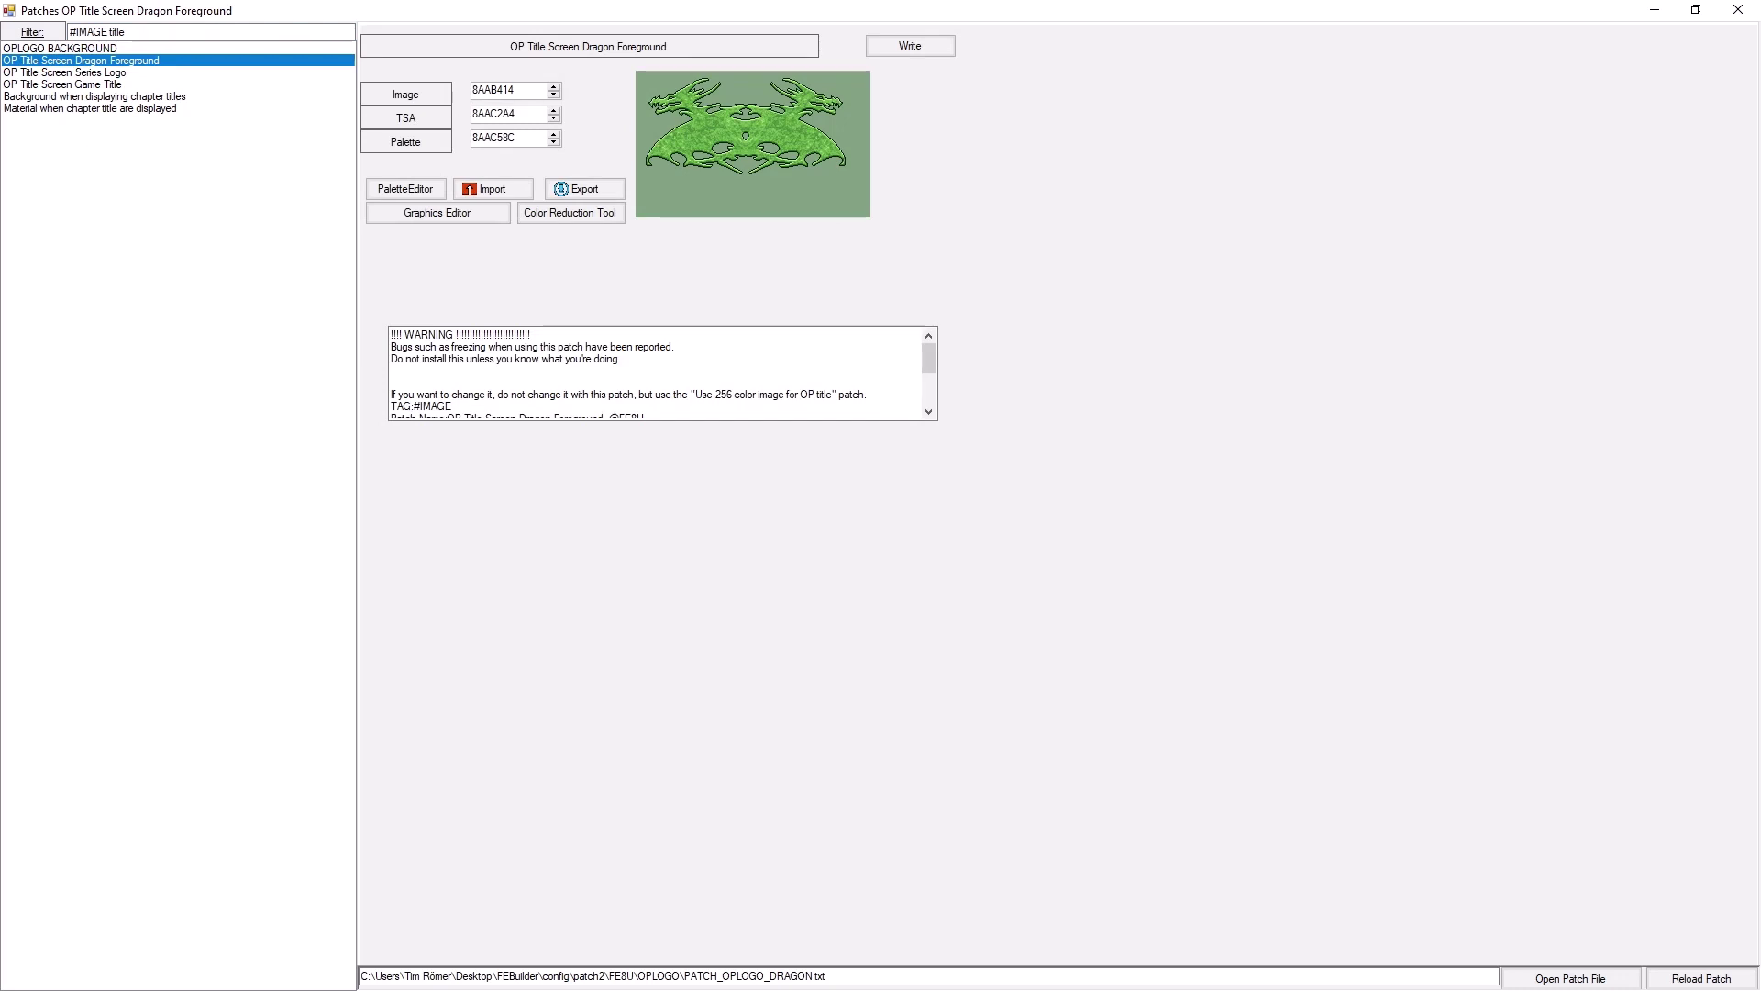
{"action": "left_click", "coordinate": [61, 48]}
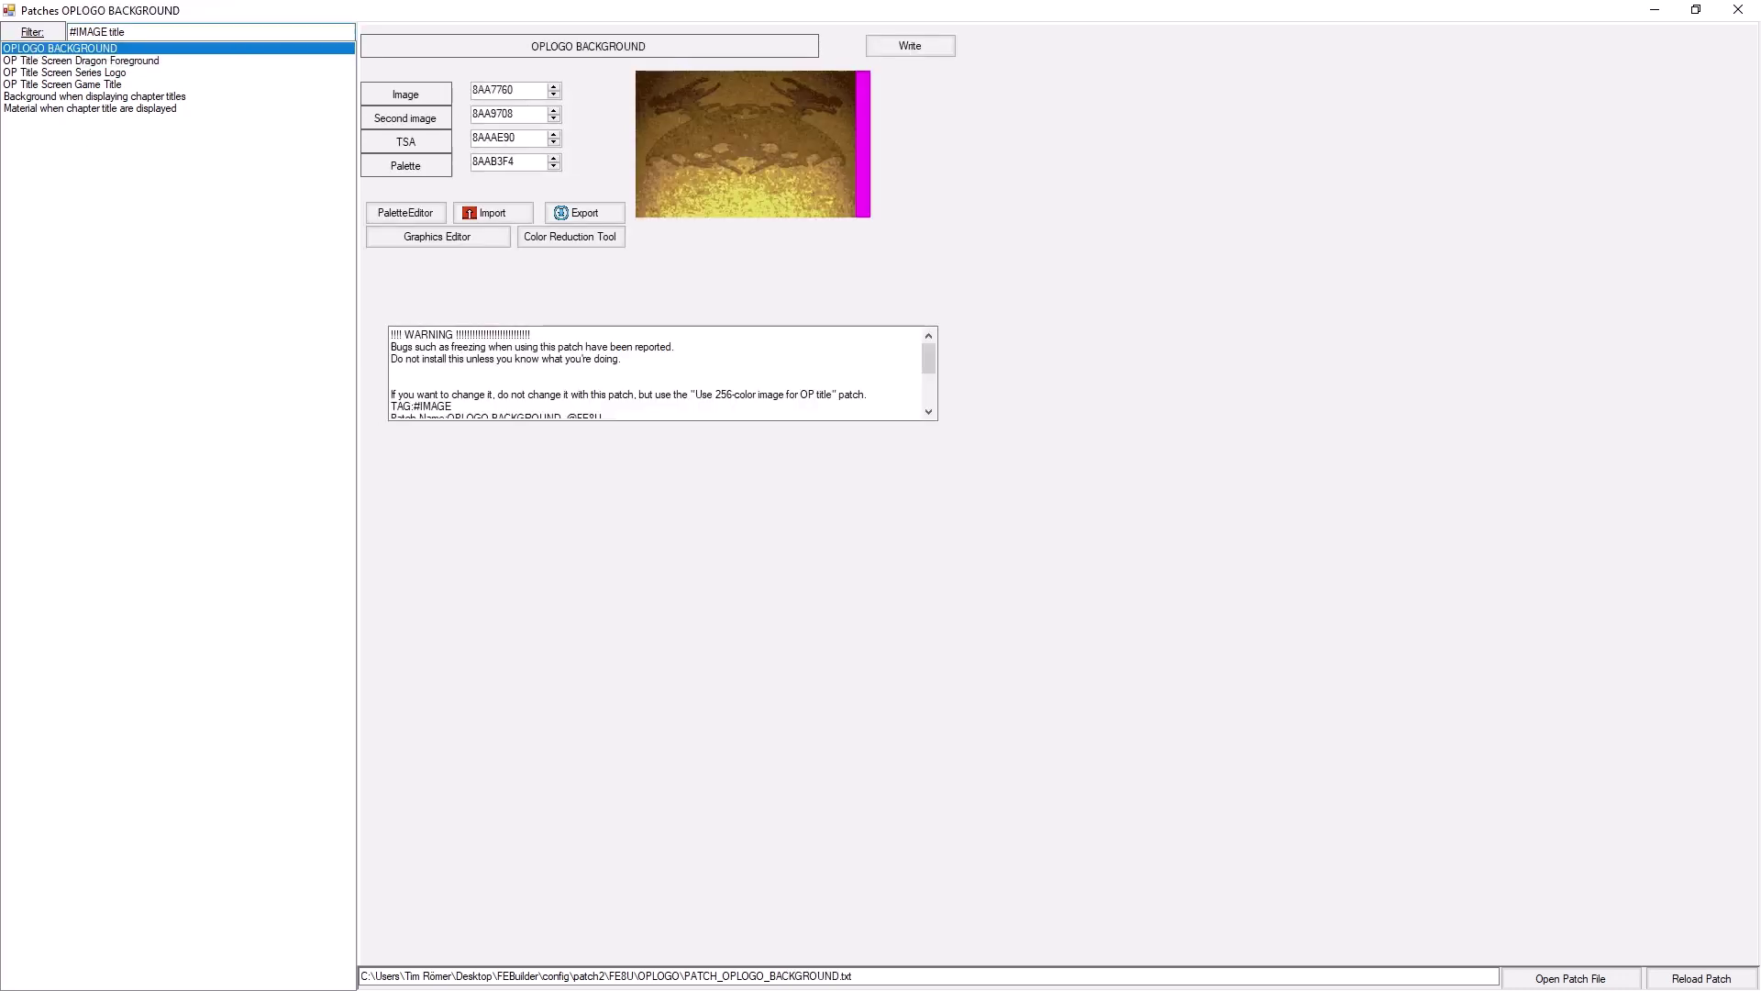
{"action": "left_click_drag", "start_coordinate": [109, 32], "coordinate": [69, 32]}
{"action": "left_click", "coordinate": [137, 32]}
{"action": "left_click", "coordinate": [81, 60]}
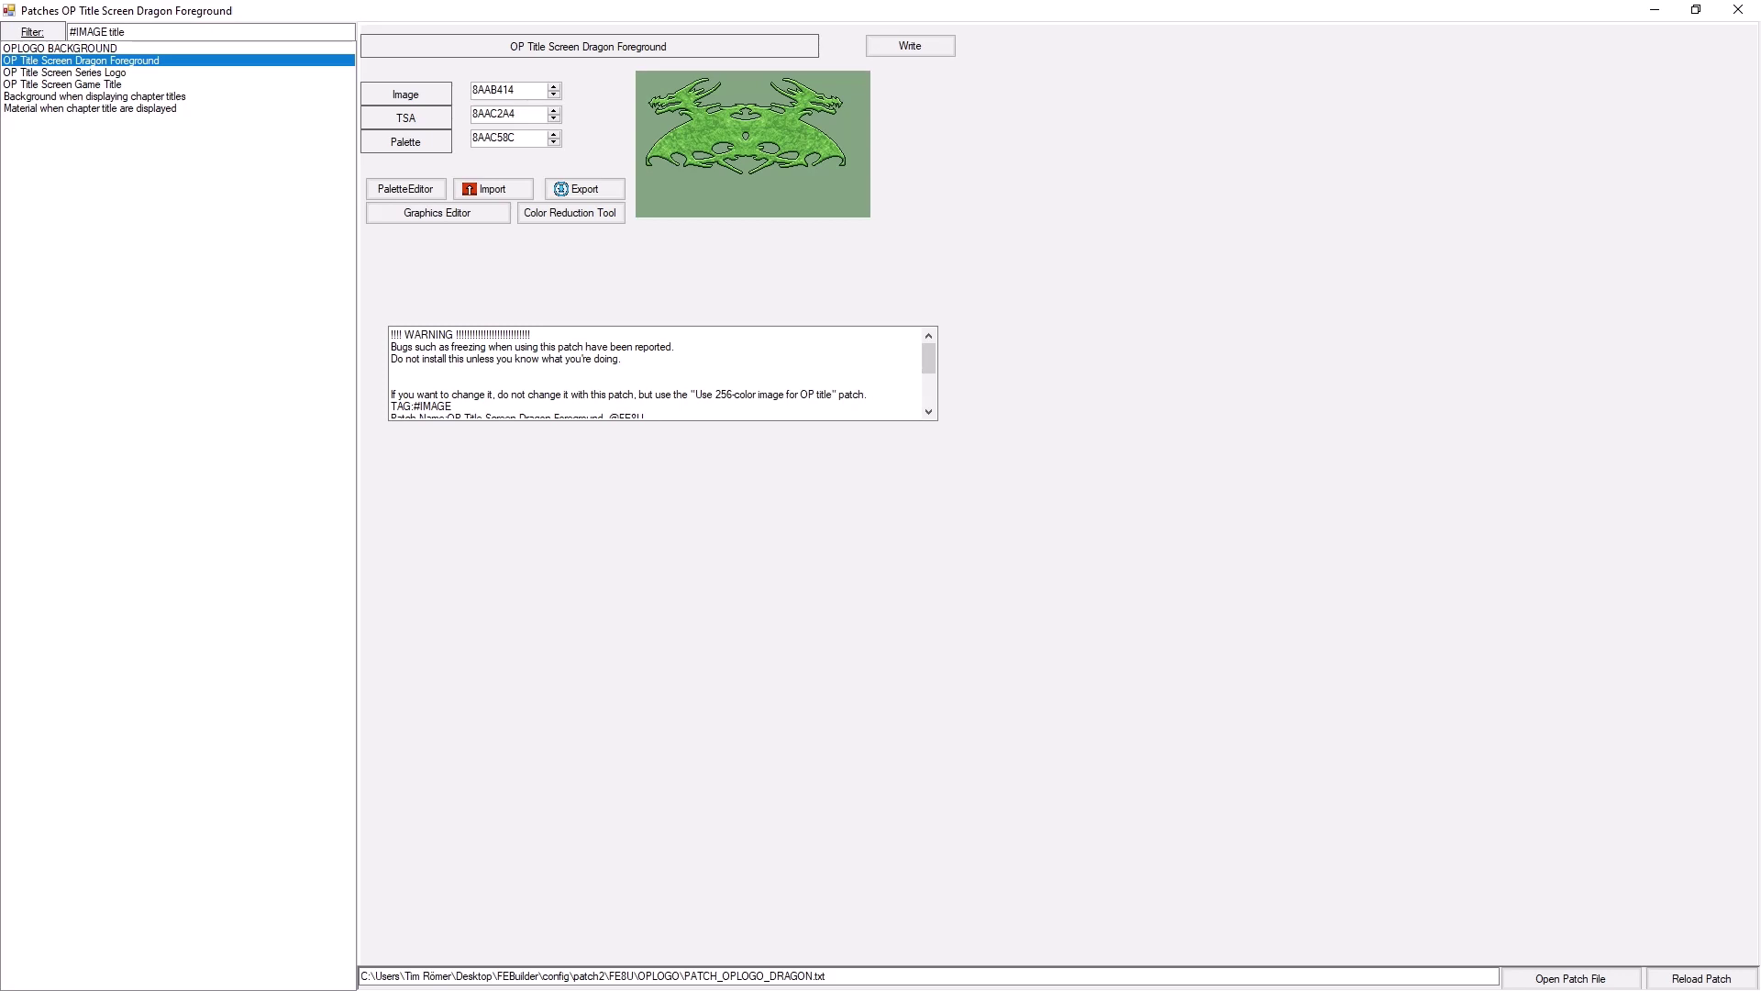
{"action": "left_click", "coordinate": [60, 48]}
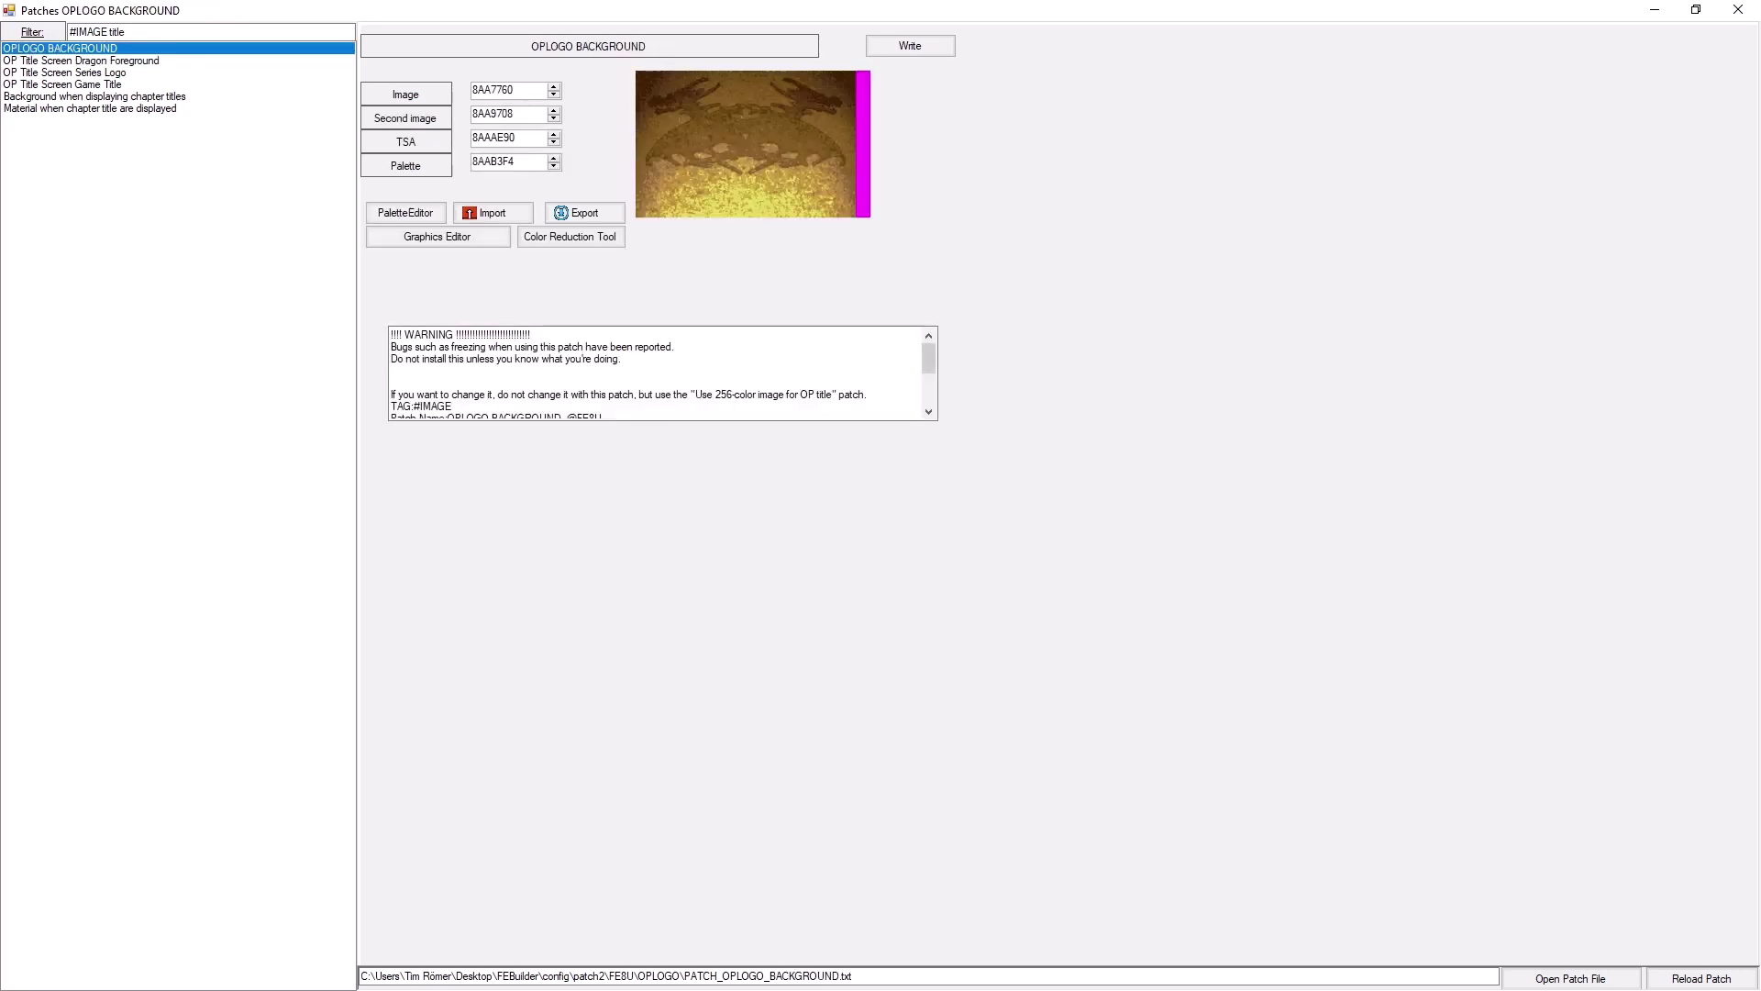
{"action": "left_click", "coordinate": [80, 60]}
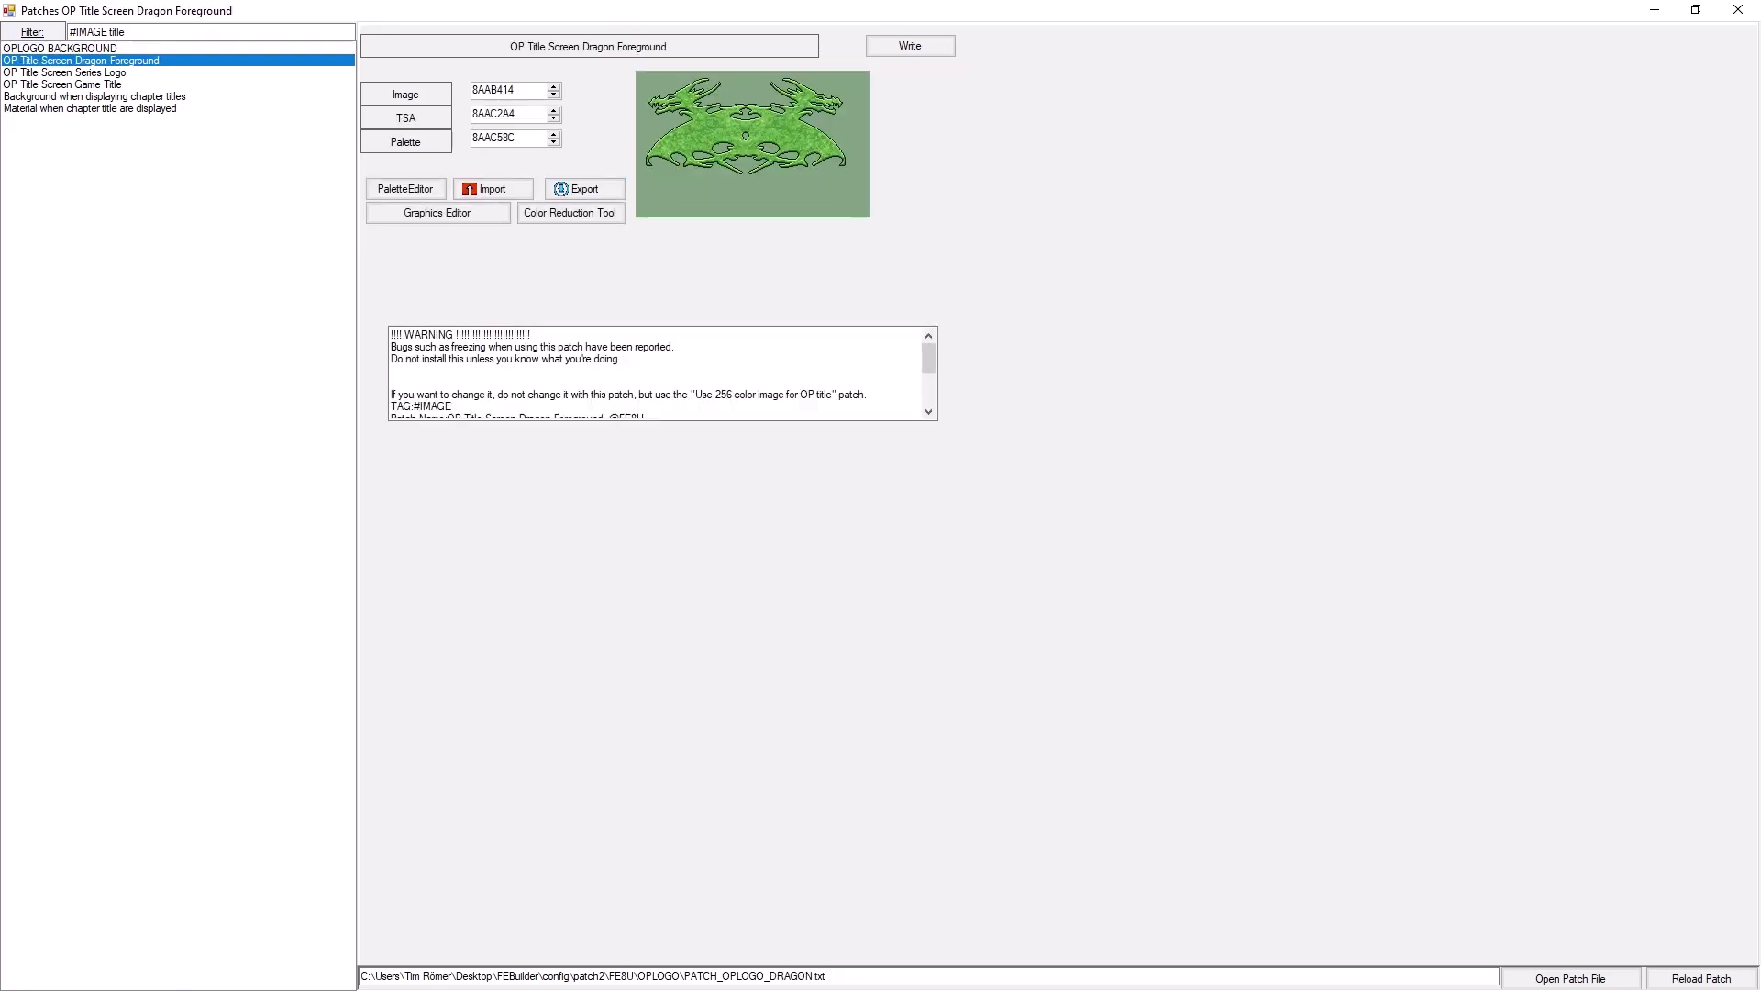
{"action": "left_click", "coordinate": [64, 71]}
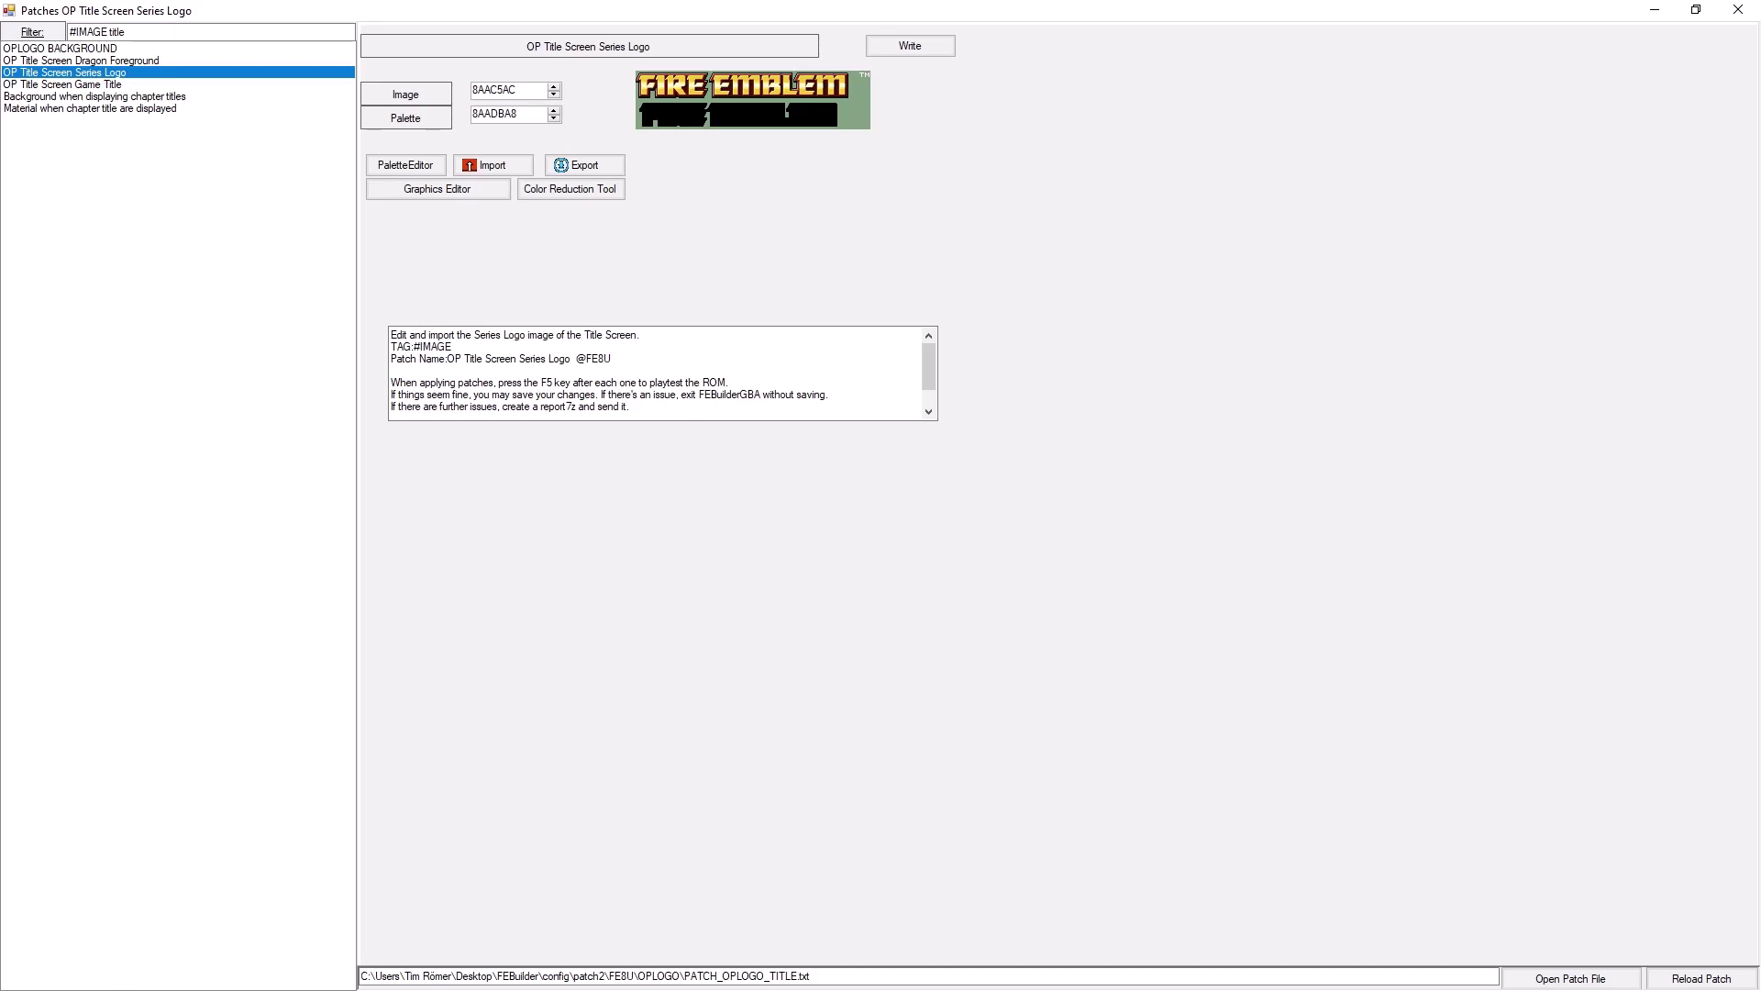
{"action": "left_click", "coordinate": [63, 83]}
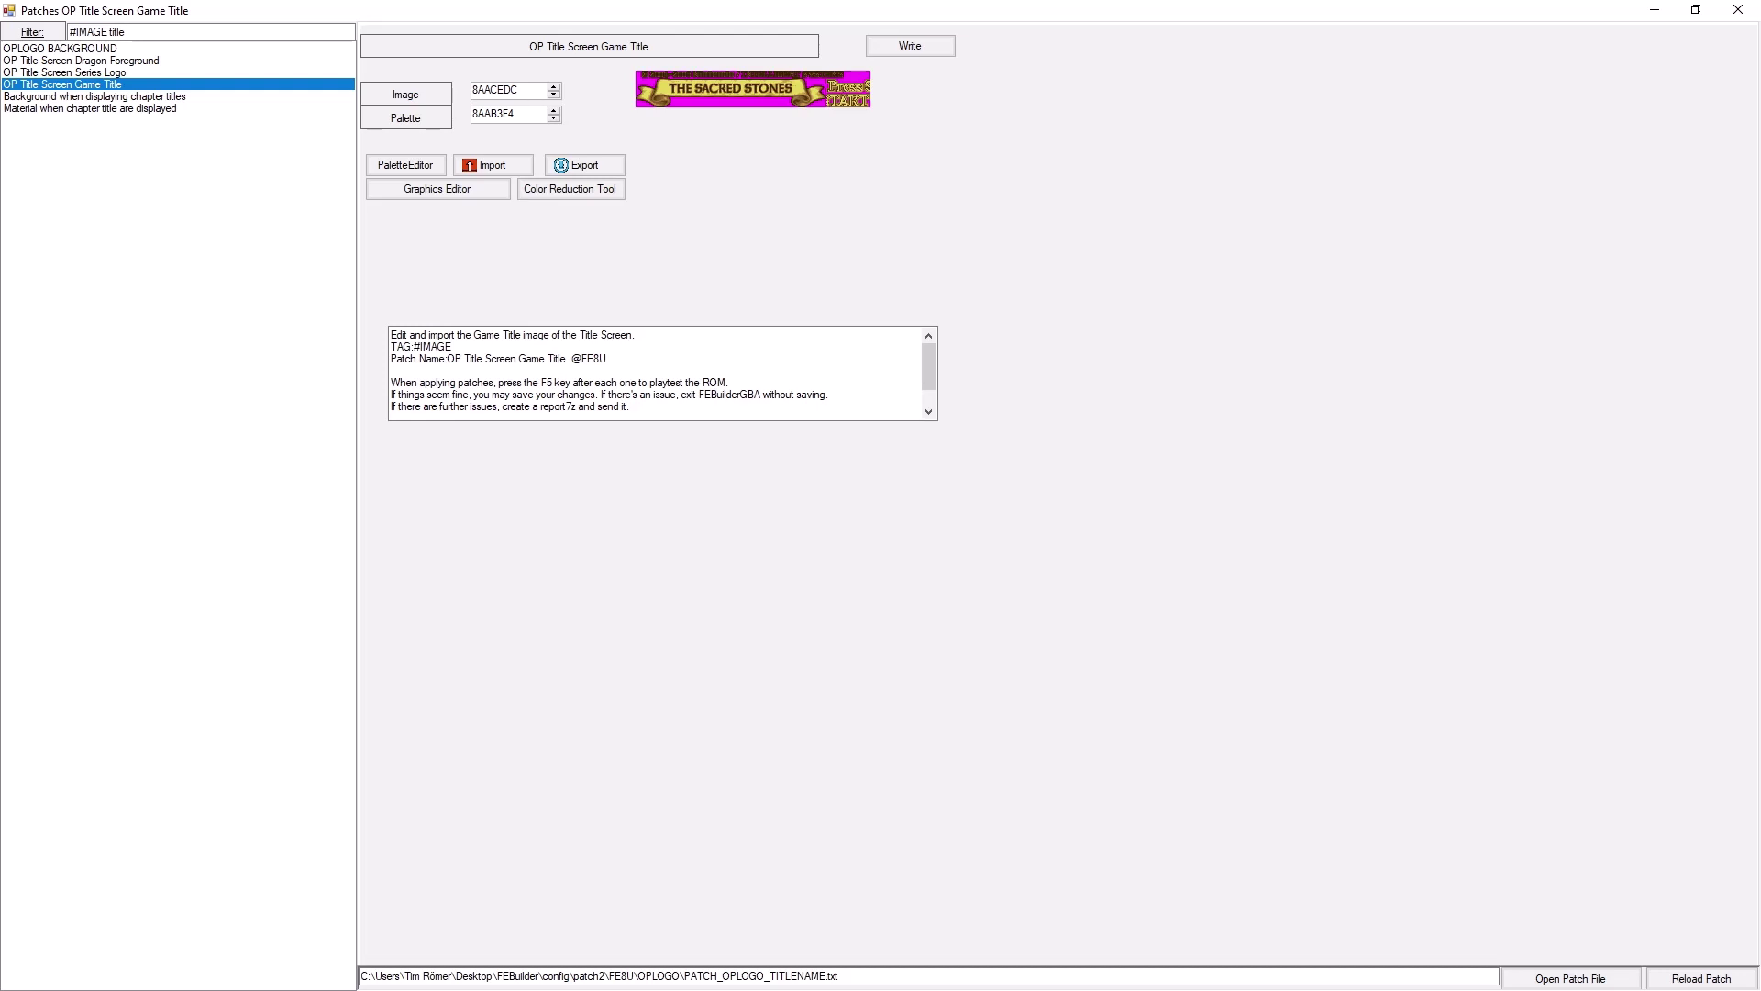
{"action": "left_click", "coordinate": [80, 60]}
{"action": "left_click", "coordinate": [60, 48]}
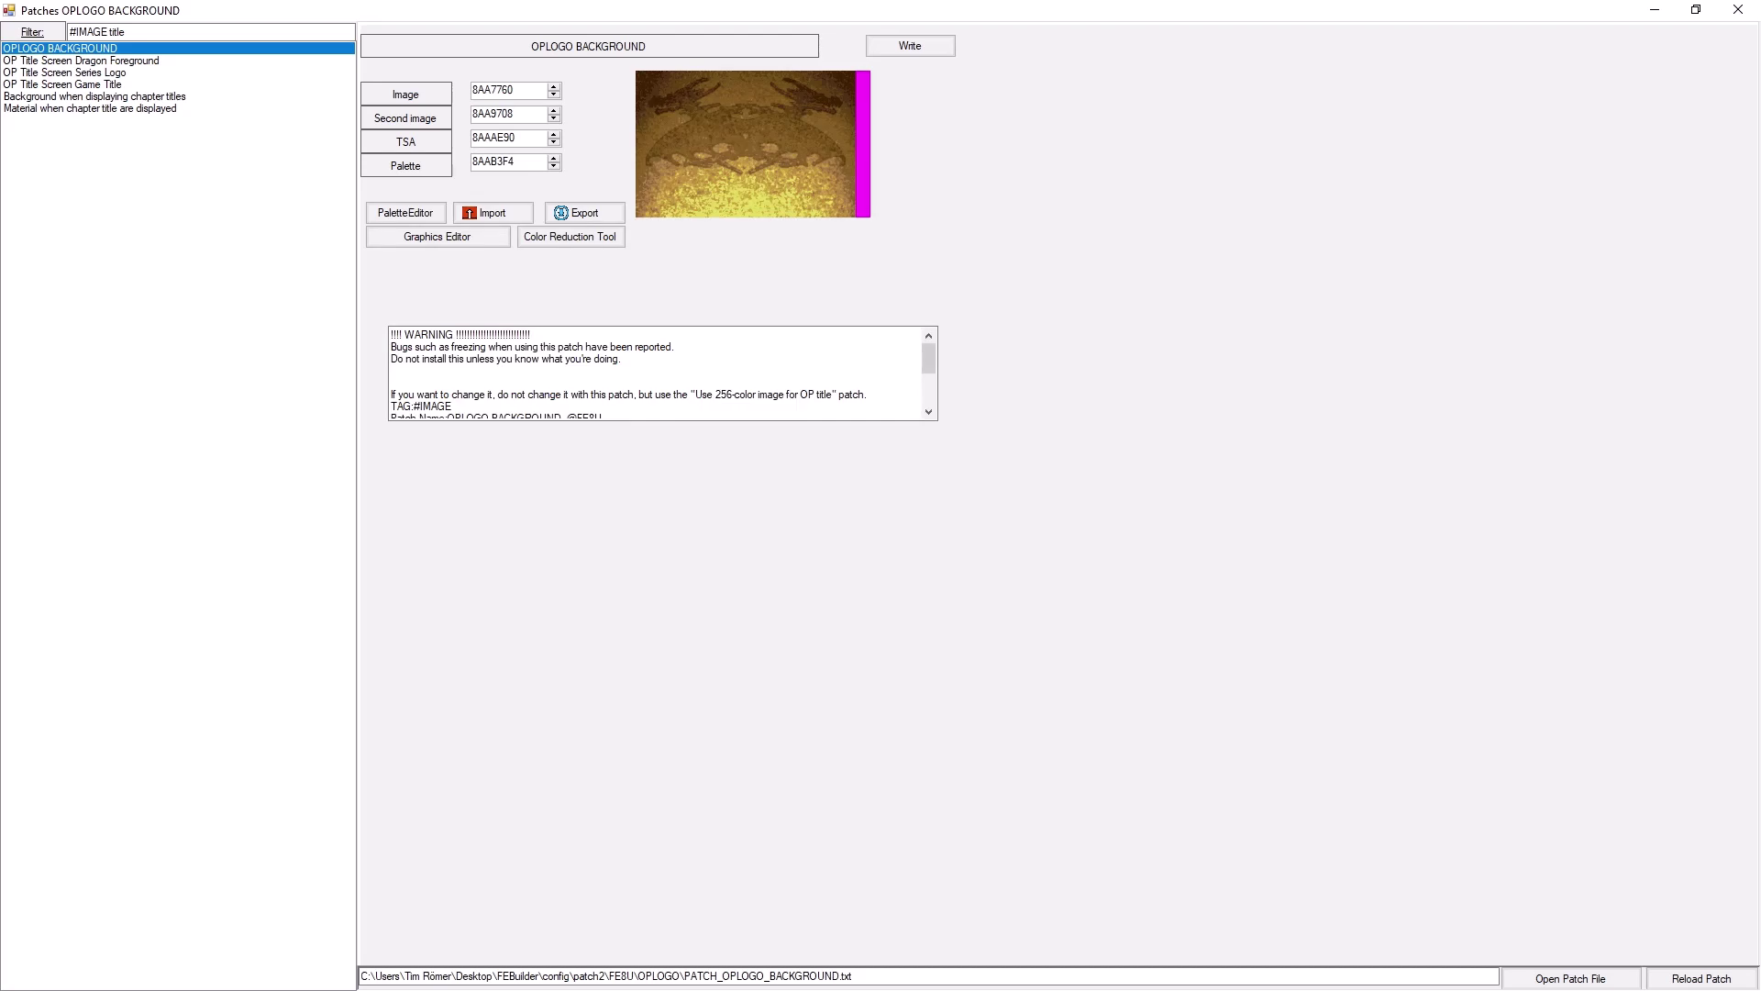
Test-run the ROM to examine its title screen, visit the game's main menu, and close the emulator.
{"action": "left_click", "coordinate": [1655, 9]}
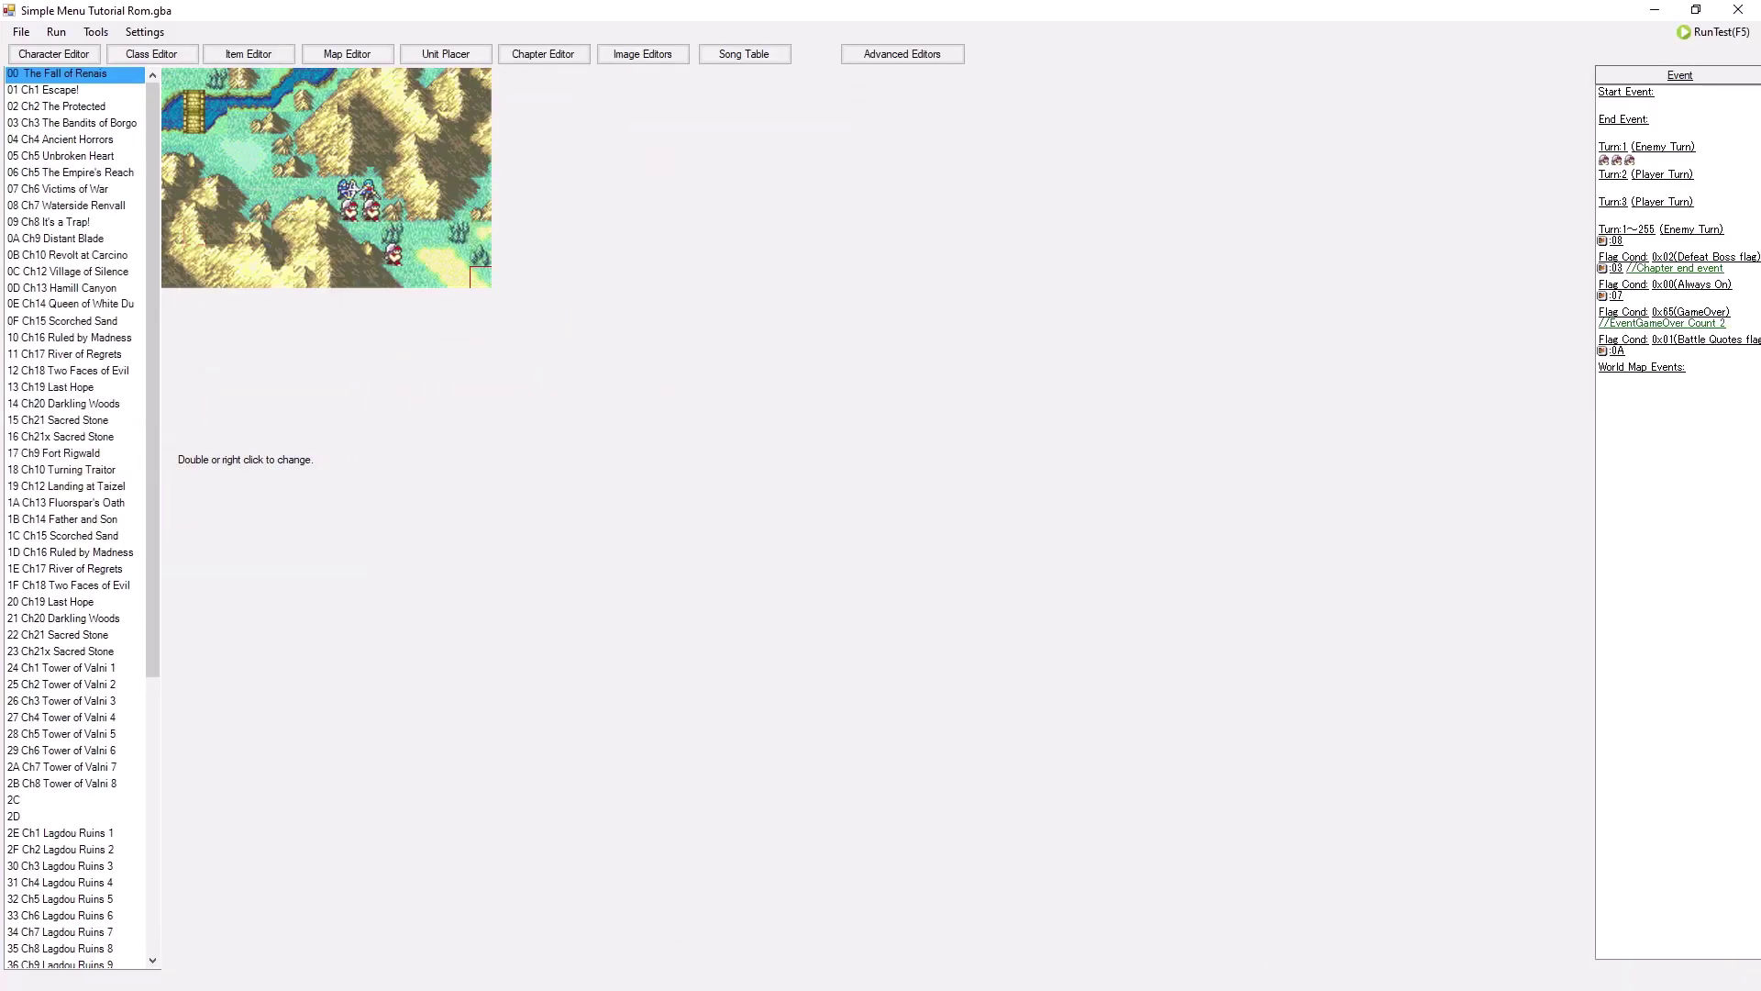
{"action": "key", "text": "F5"}
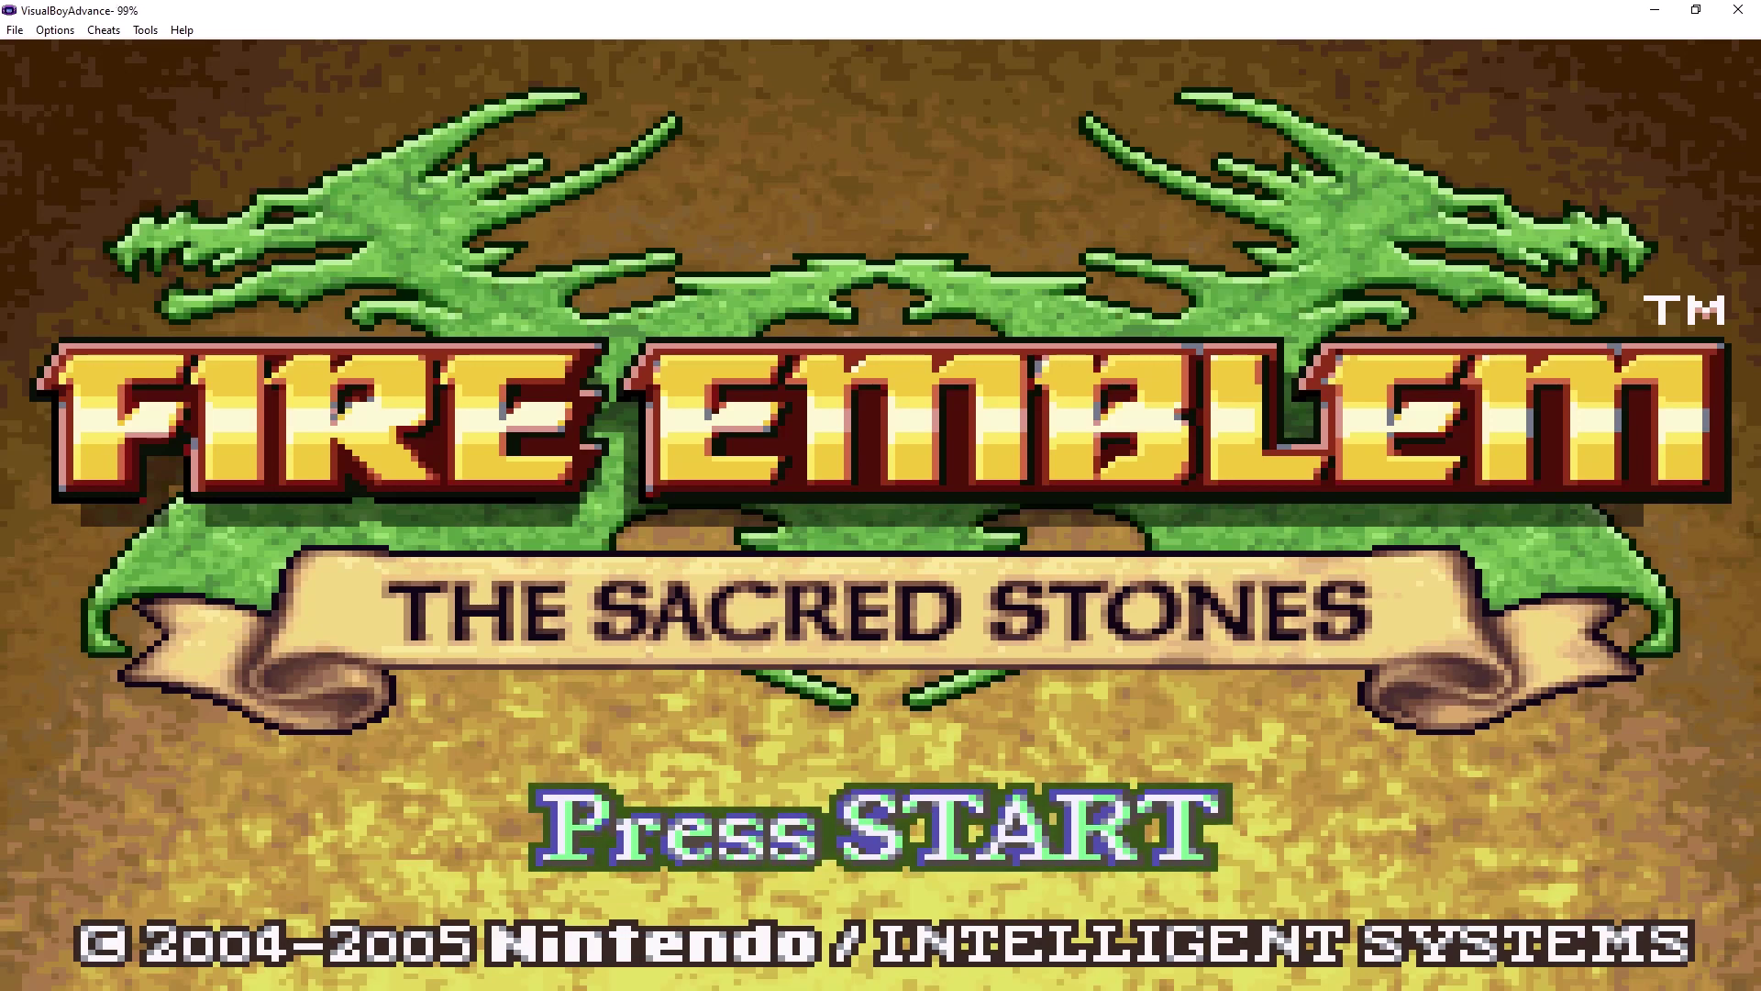
{"action": "key", "text": "Return"}
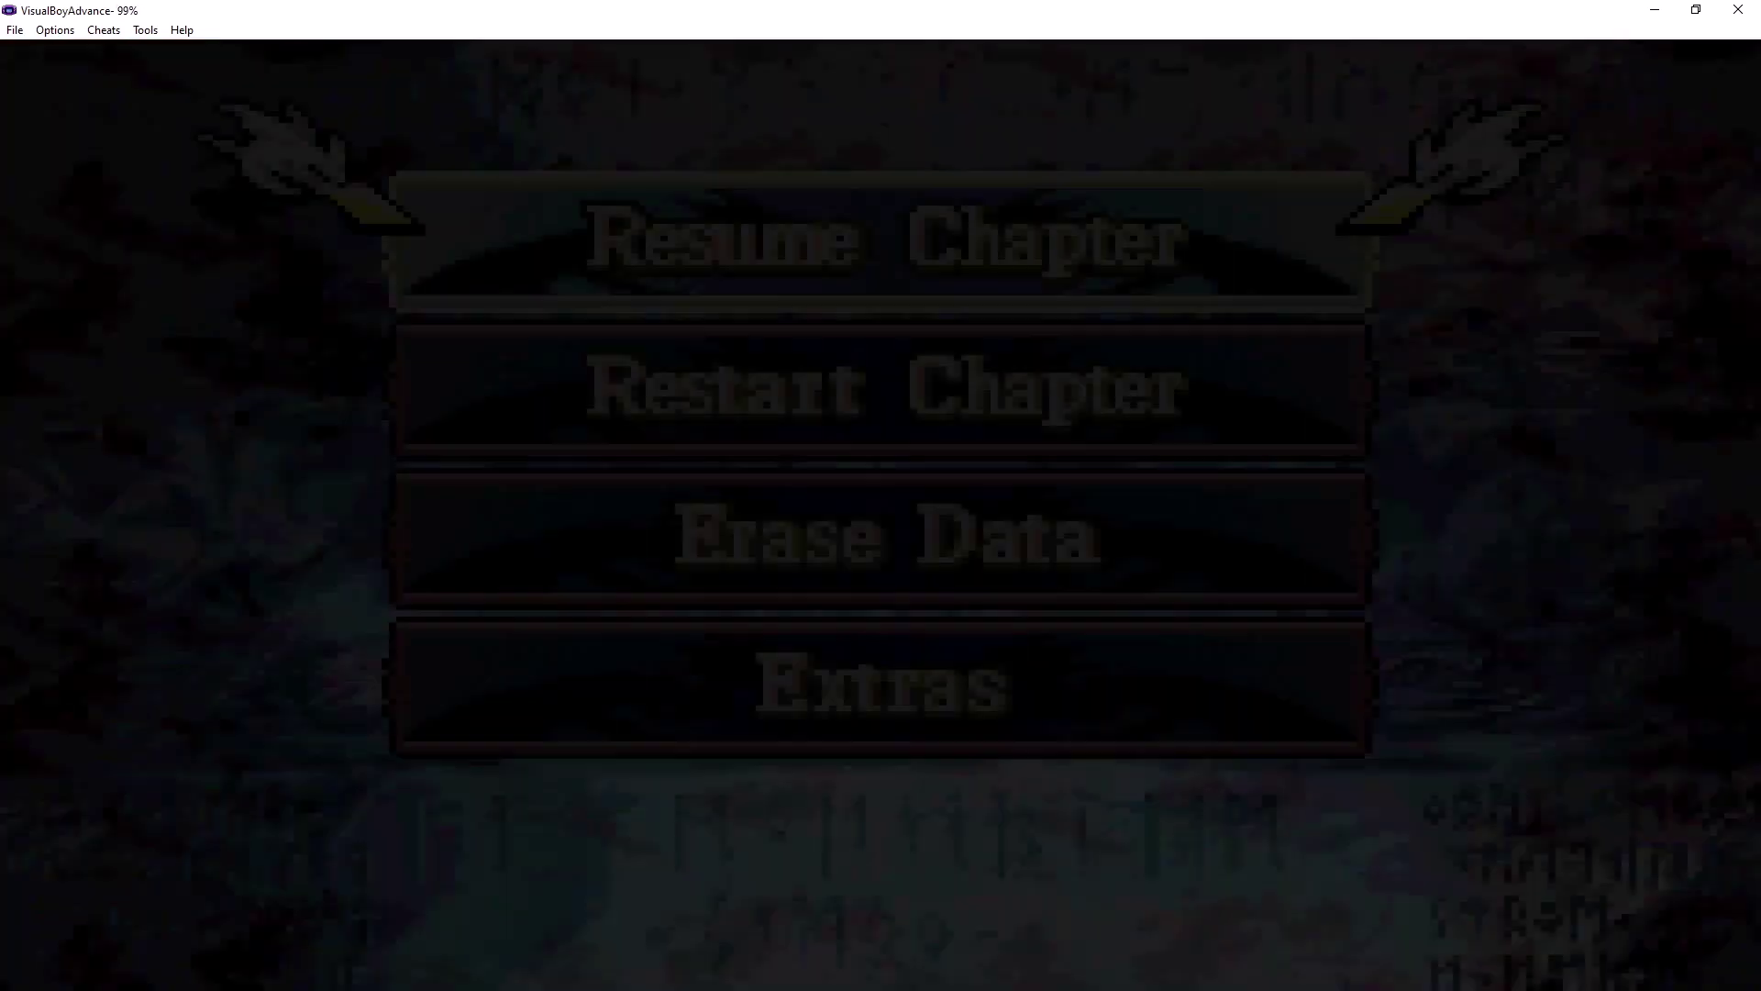
{"action": "key", "text": "x"}
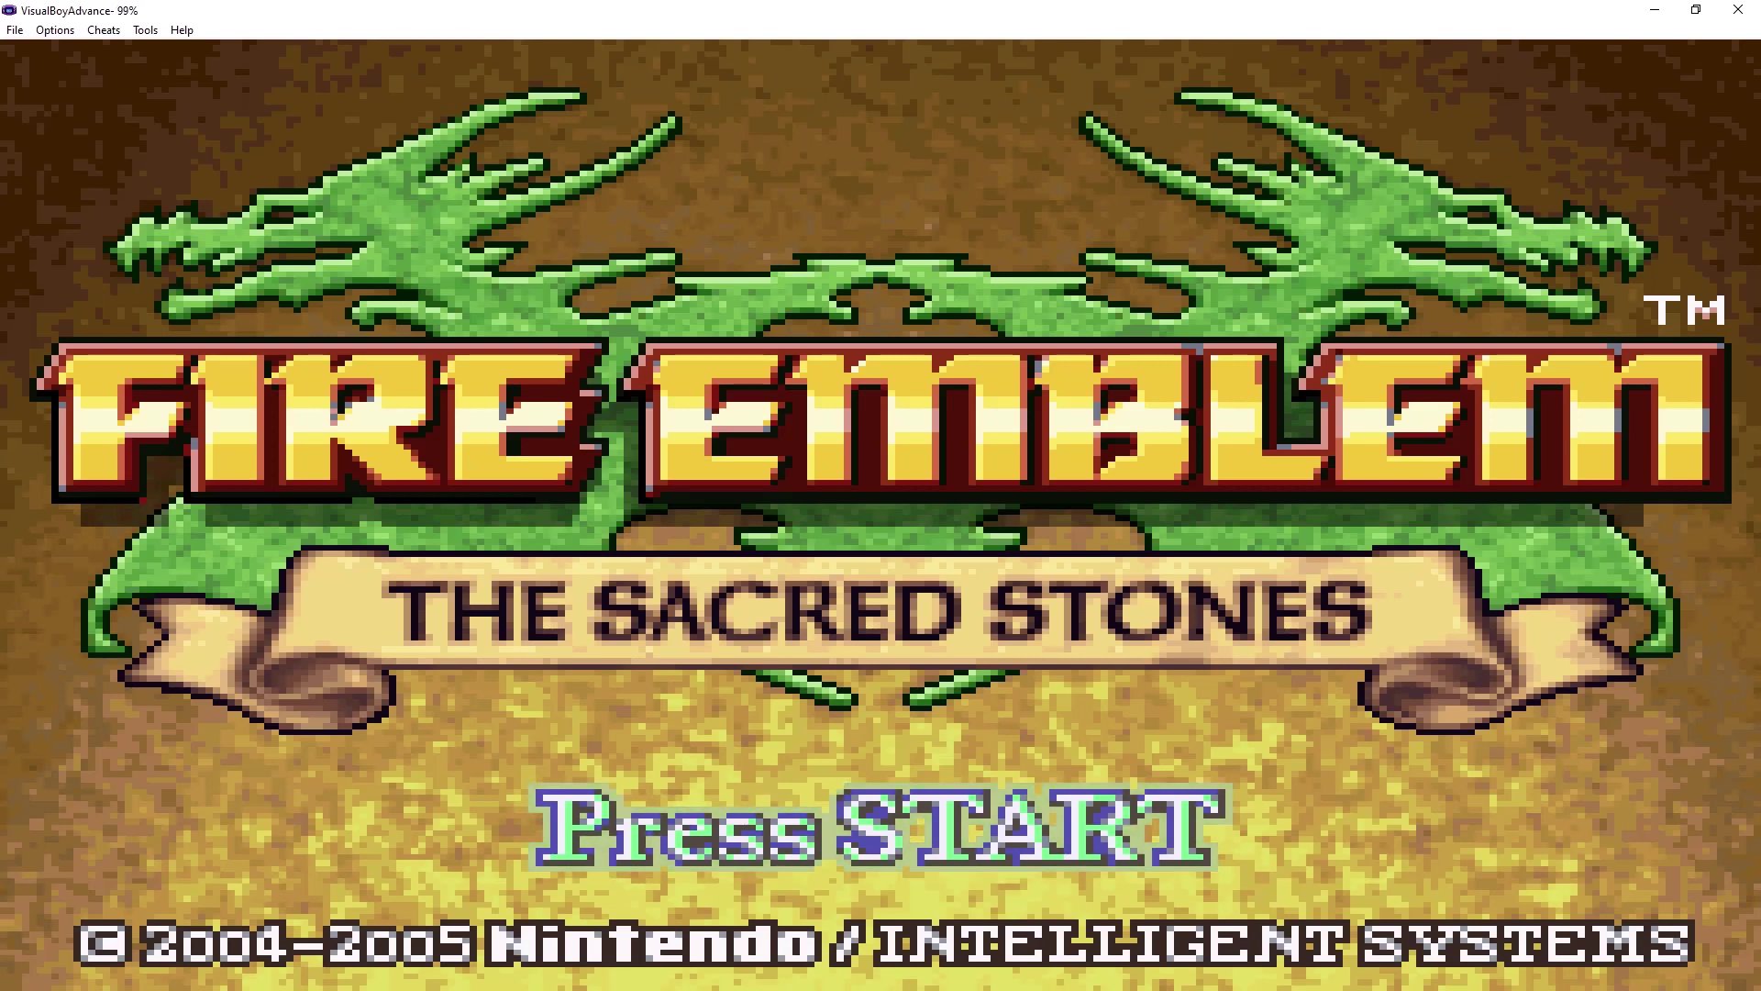
{"action": "left_click", "coordinate": [1738, 9]}
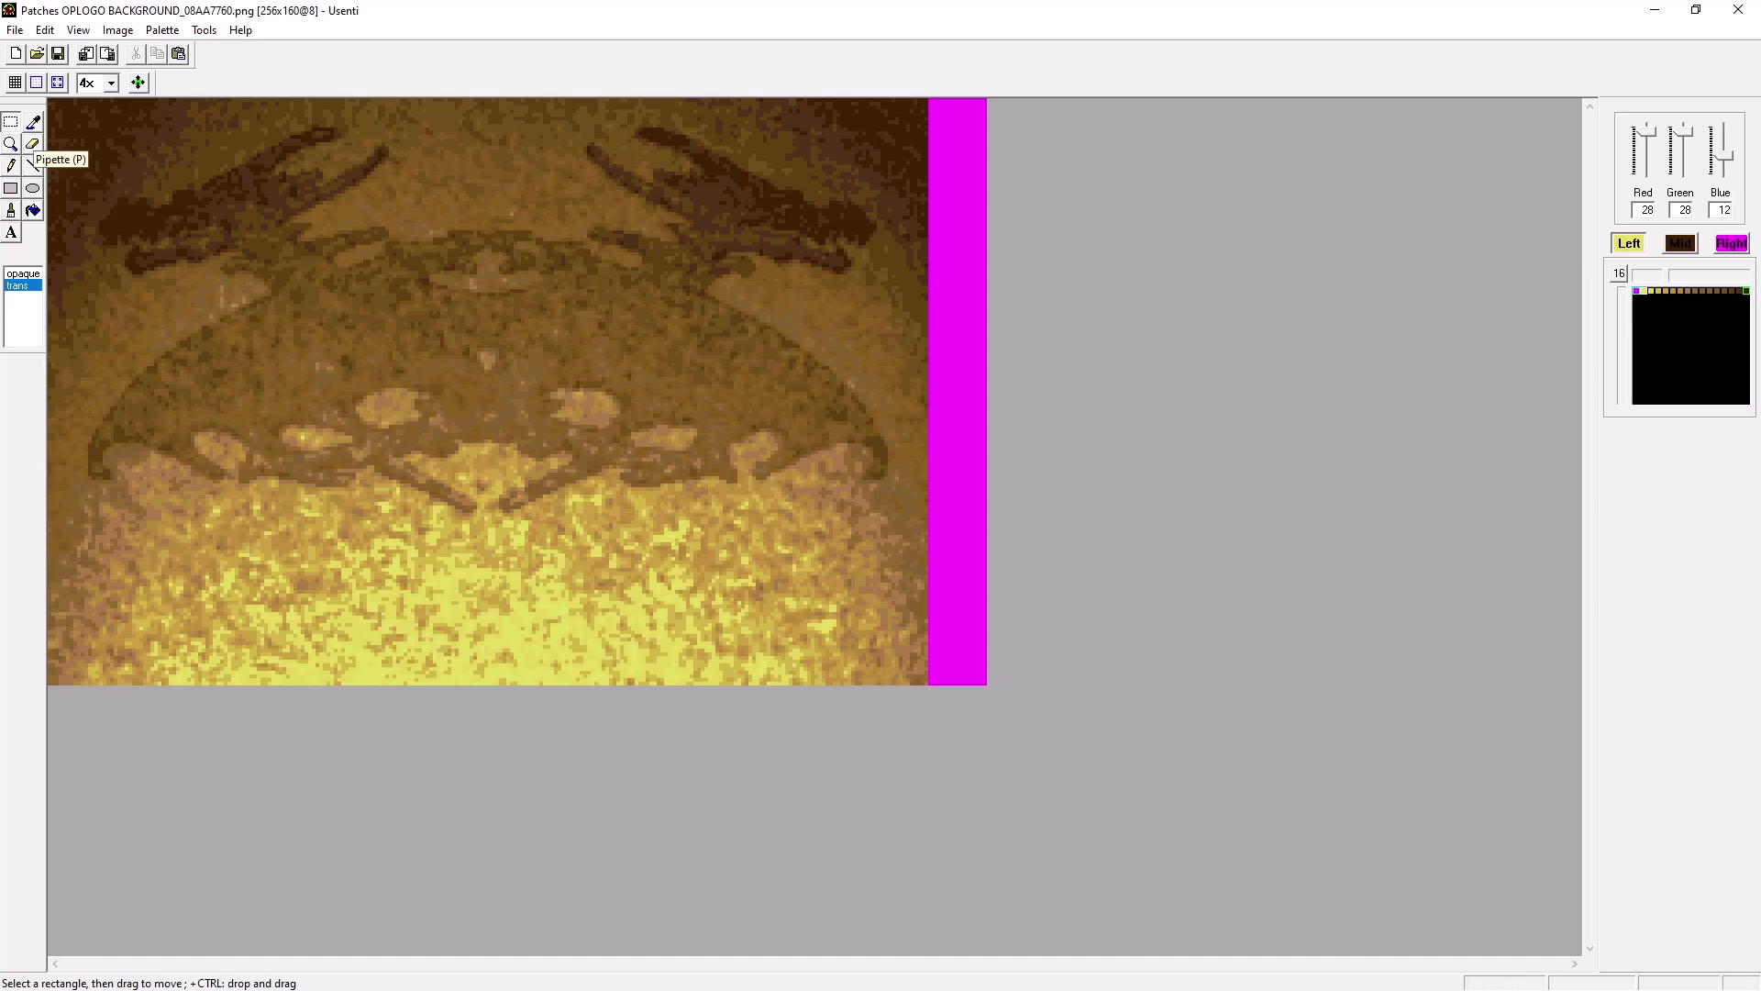
Clear the brown background artwork to black in the exported OPLOGO BACKGROUND image, leaving out the magenta strip.
{"action": "left_click", "coordinate": [33, 121]}
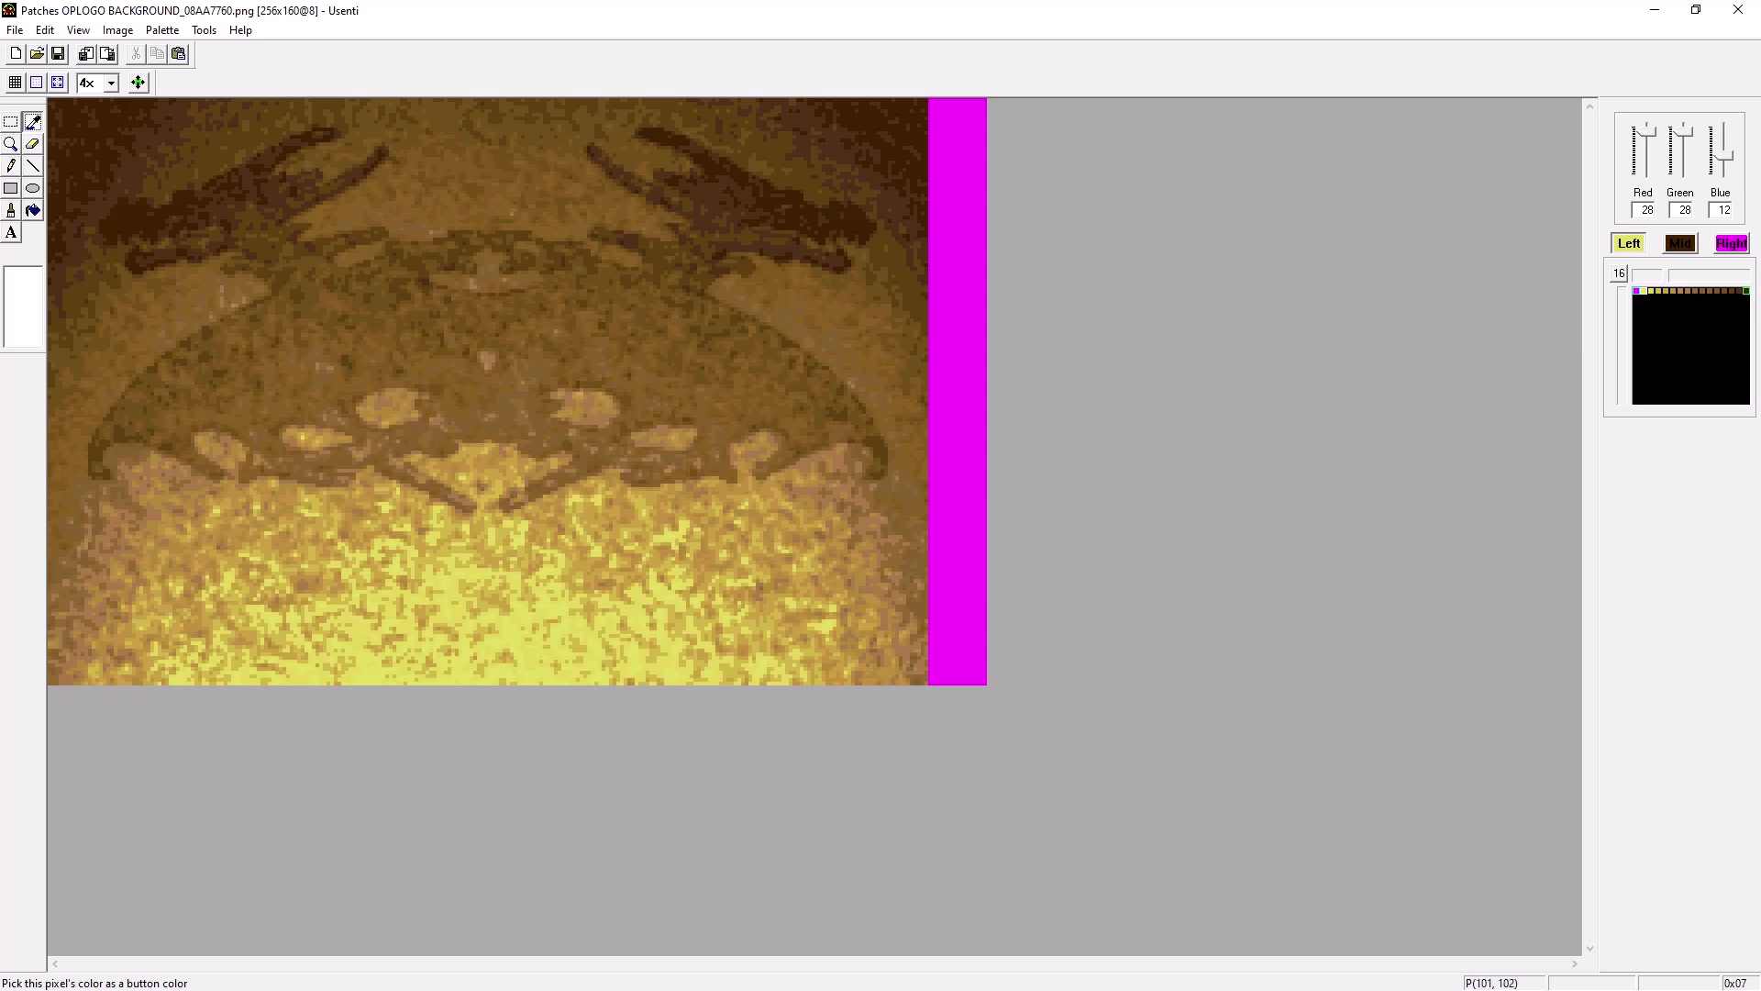
{"action": "left_click", "coordinate": [11, 122]}
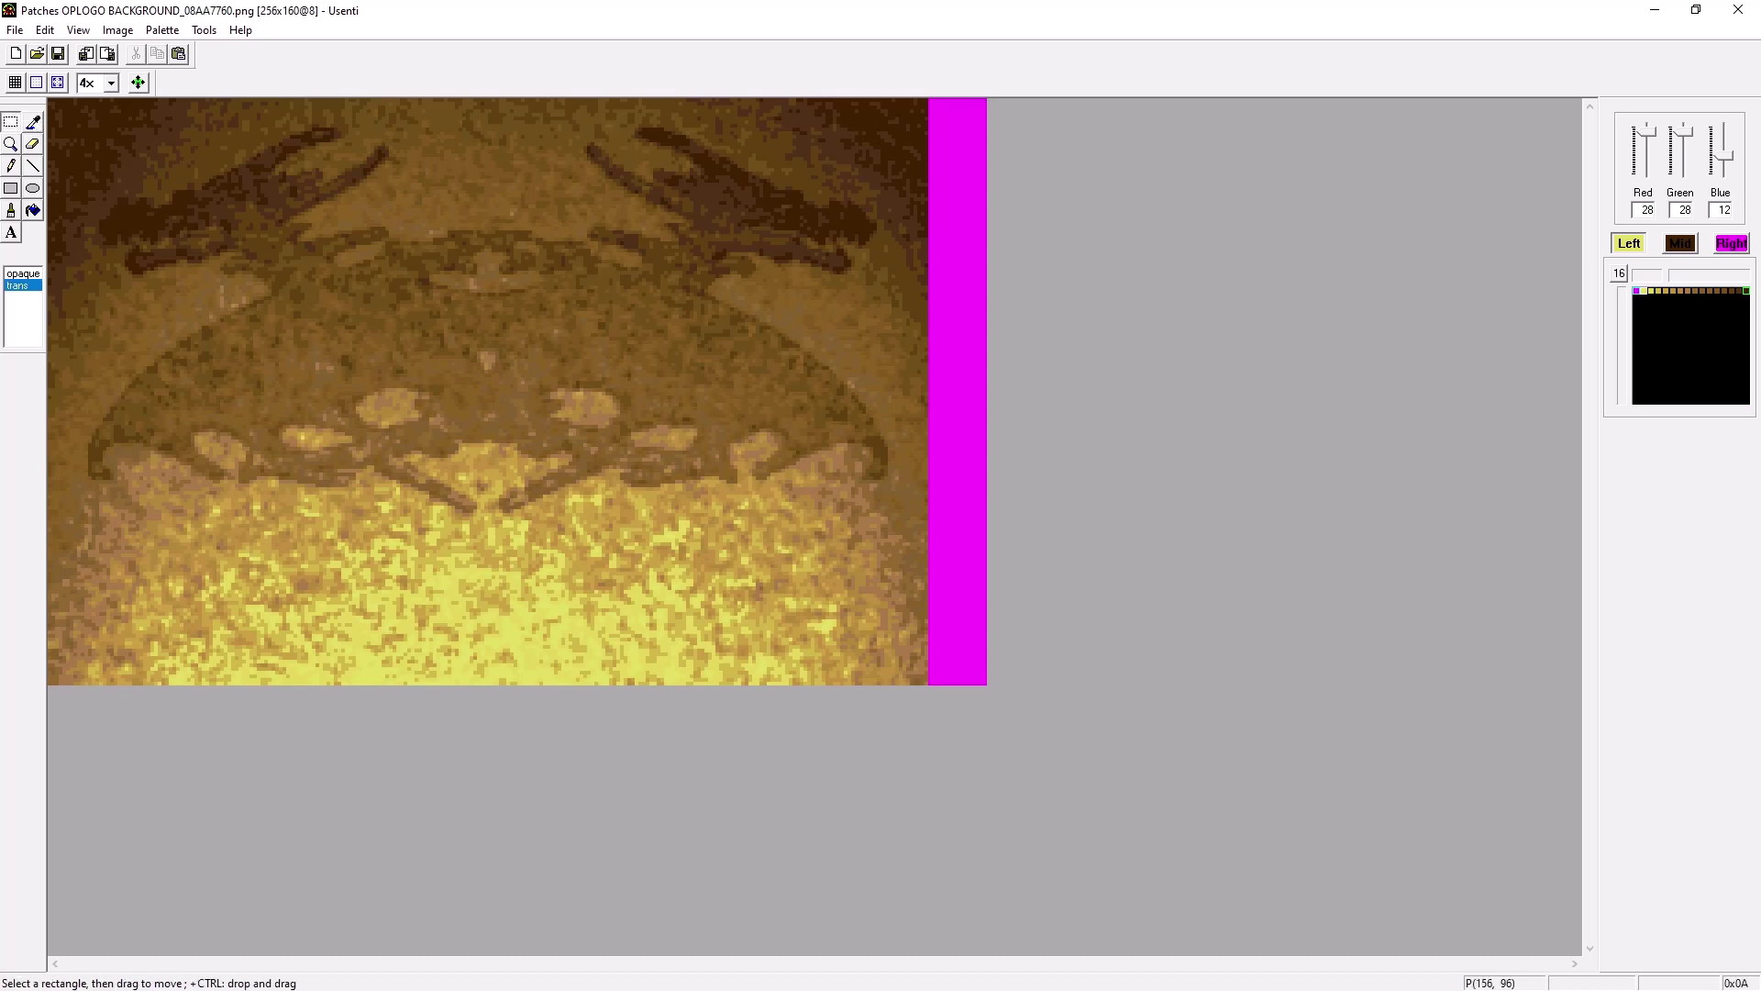
{"action": "left_click", "coordinate": [926, 683]}
{"action": "left_click_drag", "start_coordinate": [927, 683], "coordinate": [2, 96]}
{"action": "key", "text": "Delete"}
{"action": "key", "text": "ctrl+z"}
{"action": "right_click", "coordinate": [1695, 306]}
{"action": "key", "text": "ctrl+a"}
{"action": "key", "text": "Delete"}
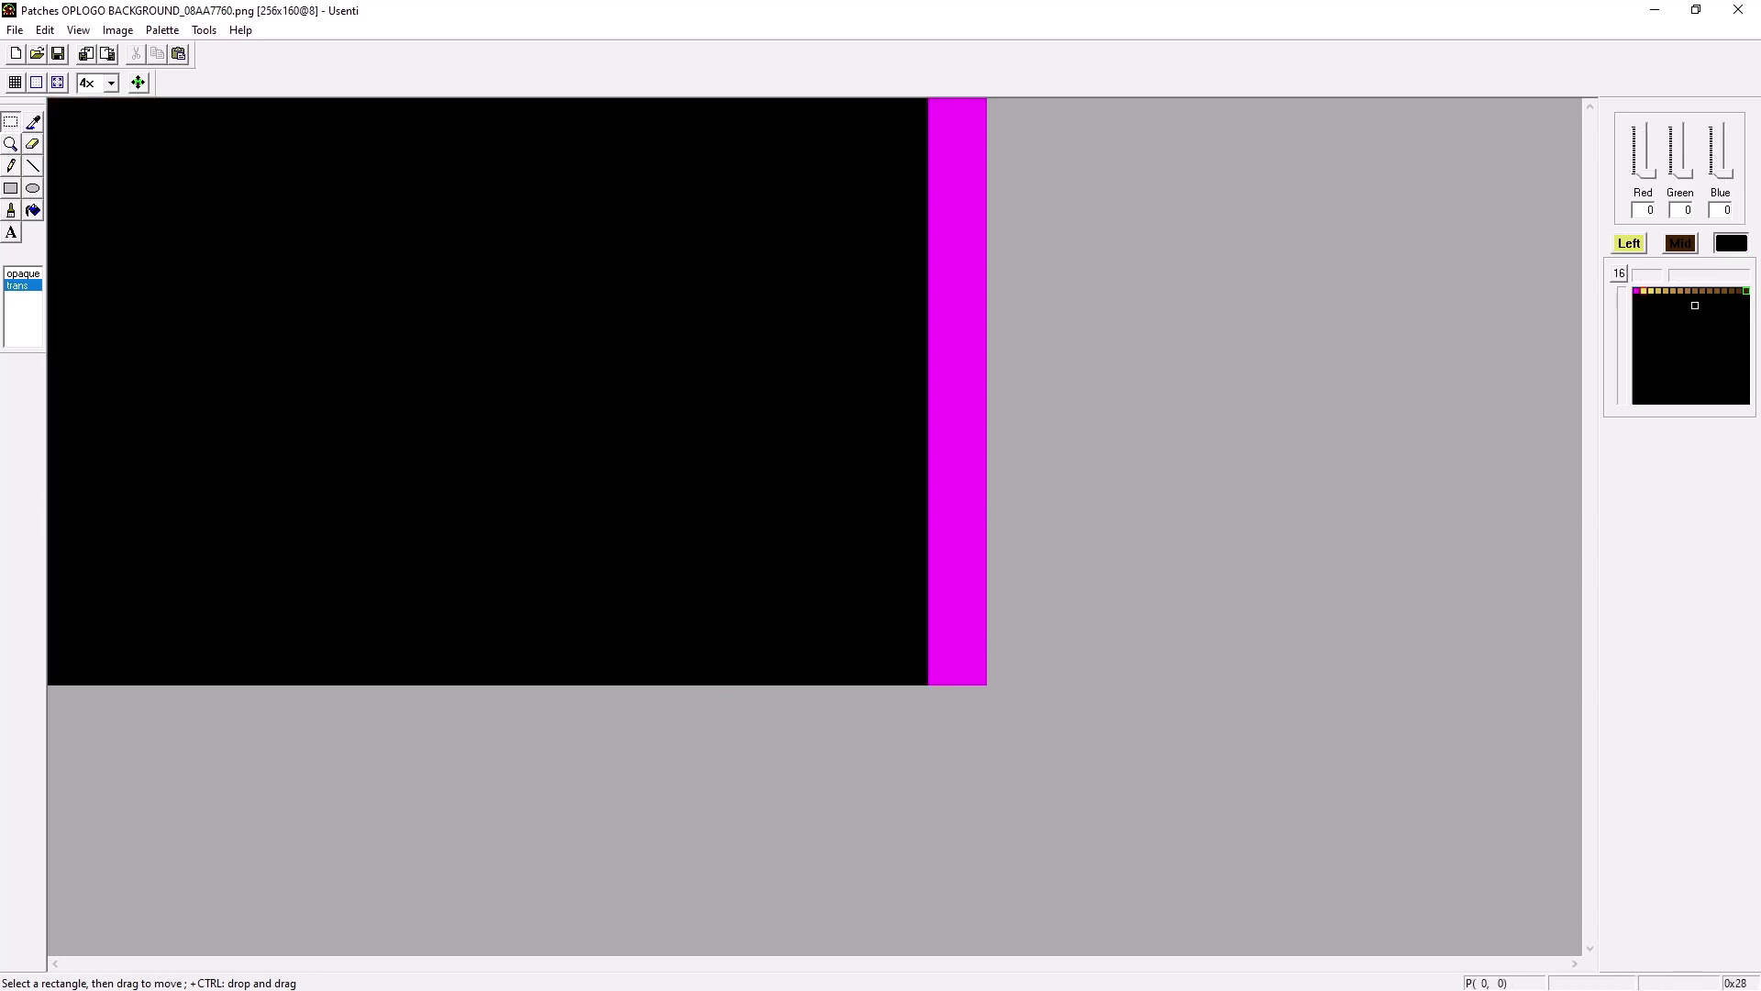
Draw a low mound at the middle of the image's lower edge and fill it with pale yellow (28, 28, 12).
{"action": "left_click", "coordinate": [11, 166]}
{"action": "mouse_move", "coordinate": [342, 683]}
{"action": "left_mouse_down"}
{"action": "mouse_move", "coordinate": [404, 652]}
{"action": "mouse_move", "coordinate": [570, 676]}
{"action": "mouse_move", "coordinate": [523, 649]}
{"action": "mouse_move", "coordinate": [598, 684]}
{"action": "left_mouse_up"}
{"action": "key", "text": "ctrl+z"}
{"action": "left_click", "coordinate": [33, 210]}
{"action": "left_click", "coordinate": [470, 665]}
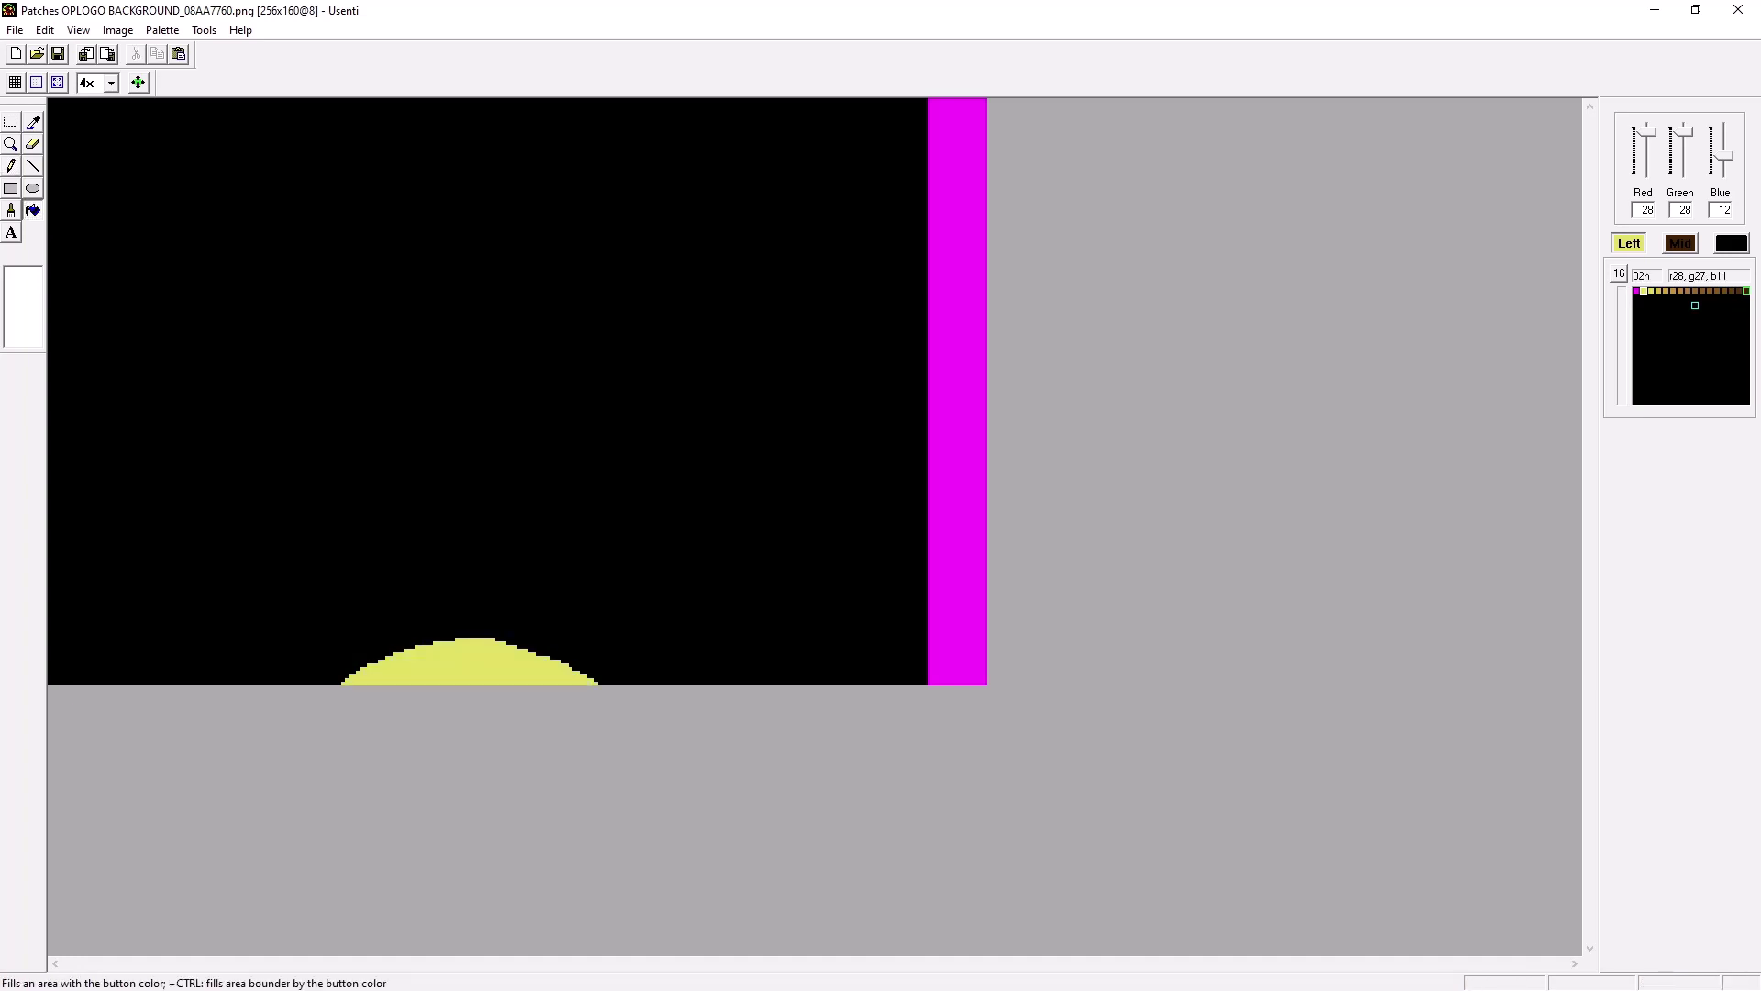
Draw a wider mound around the pale yellow one and fill the band between them with yellow (28, 27, 11).
{"action": "left_click", "coordinate": [11, 165]}
{"action": "mouse_move", "coordinate": [248, 683]}
{"action": "left_mouse_down"}
{"action": "mouse_move", "coordinate": [653, 668]}
{"action": "mouse_move", "coordinate": [671, 683]}
{"action": "left_mouse_up"}
{"action": "left_click", "coordinate": [33, 210]}
{"action": "left_click", "coordinate": [316, 653]}
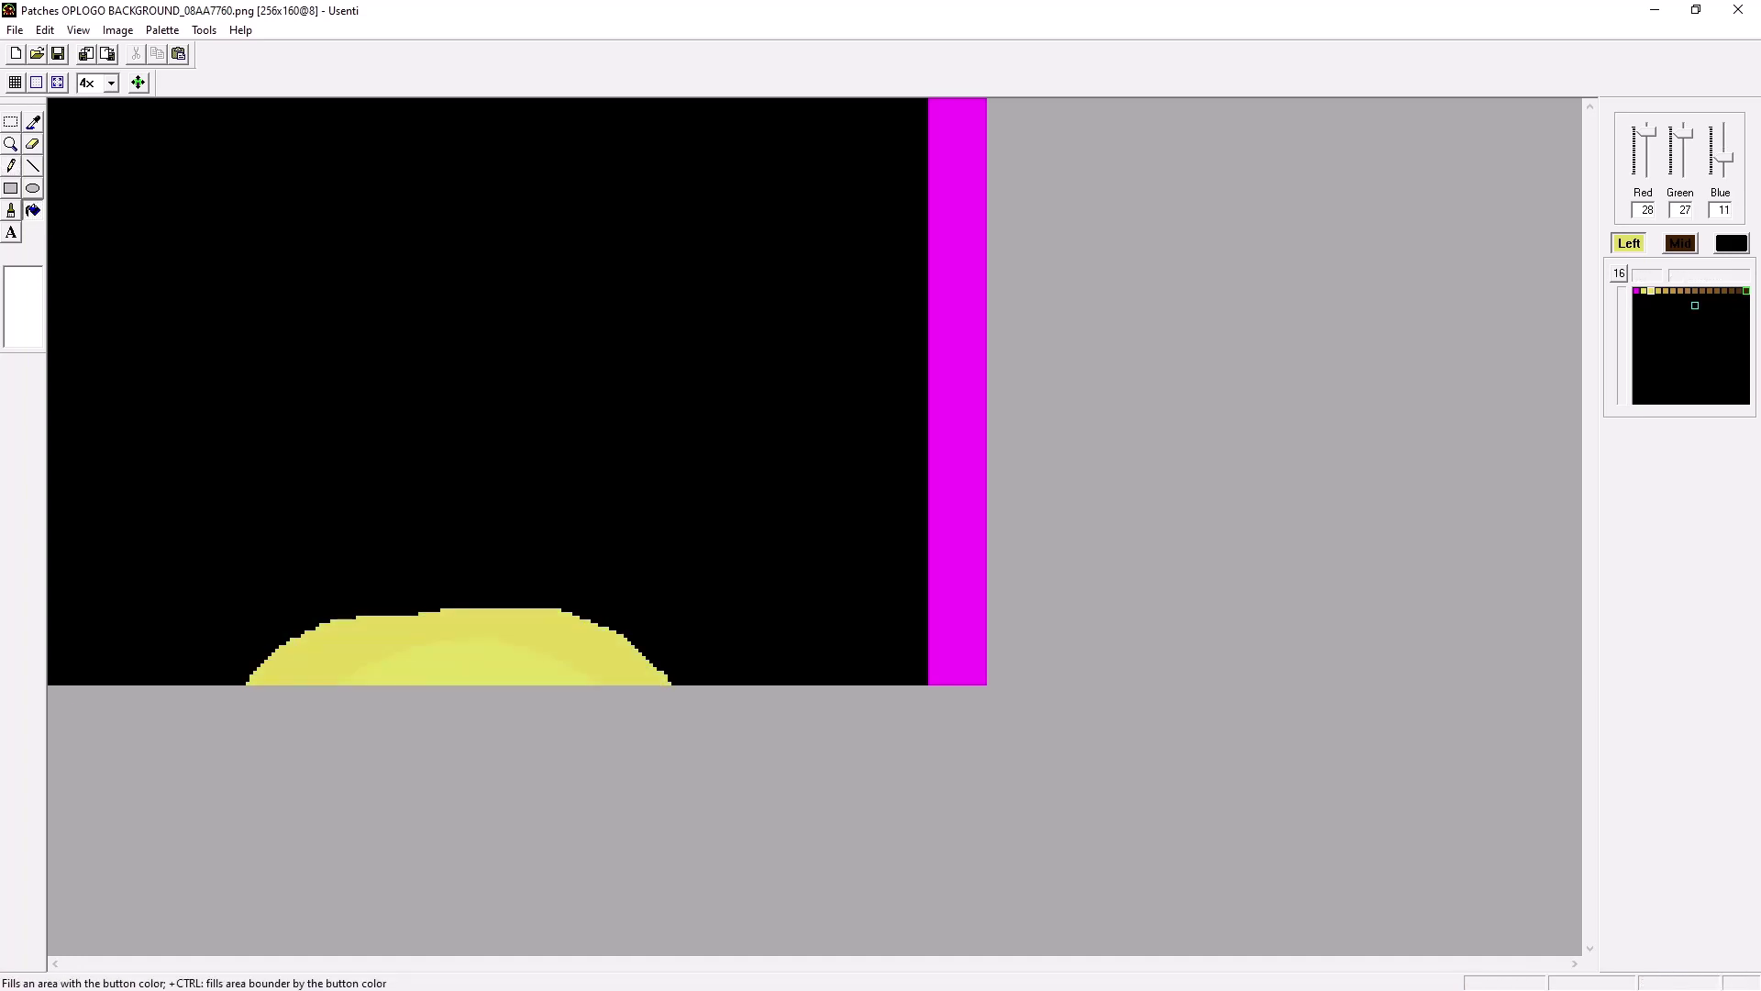
Outline two curved bands across each upper corner of the image in dark brown (10, 6, 3), shading one corner with (8, 4, 0).
{"action": "left_click", "coordinate": [1739, 290]}
{"action": "left_click", "coordinate": [11, 165]}
{"action": "left_click_drag", "start_coordinate": [866, 98], "coordinate": [927, 149]}
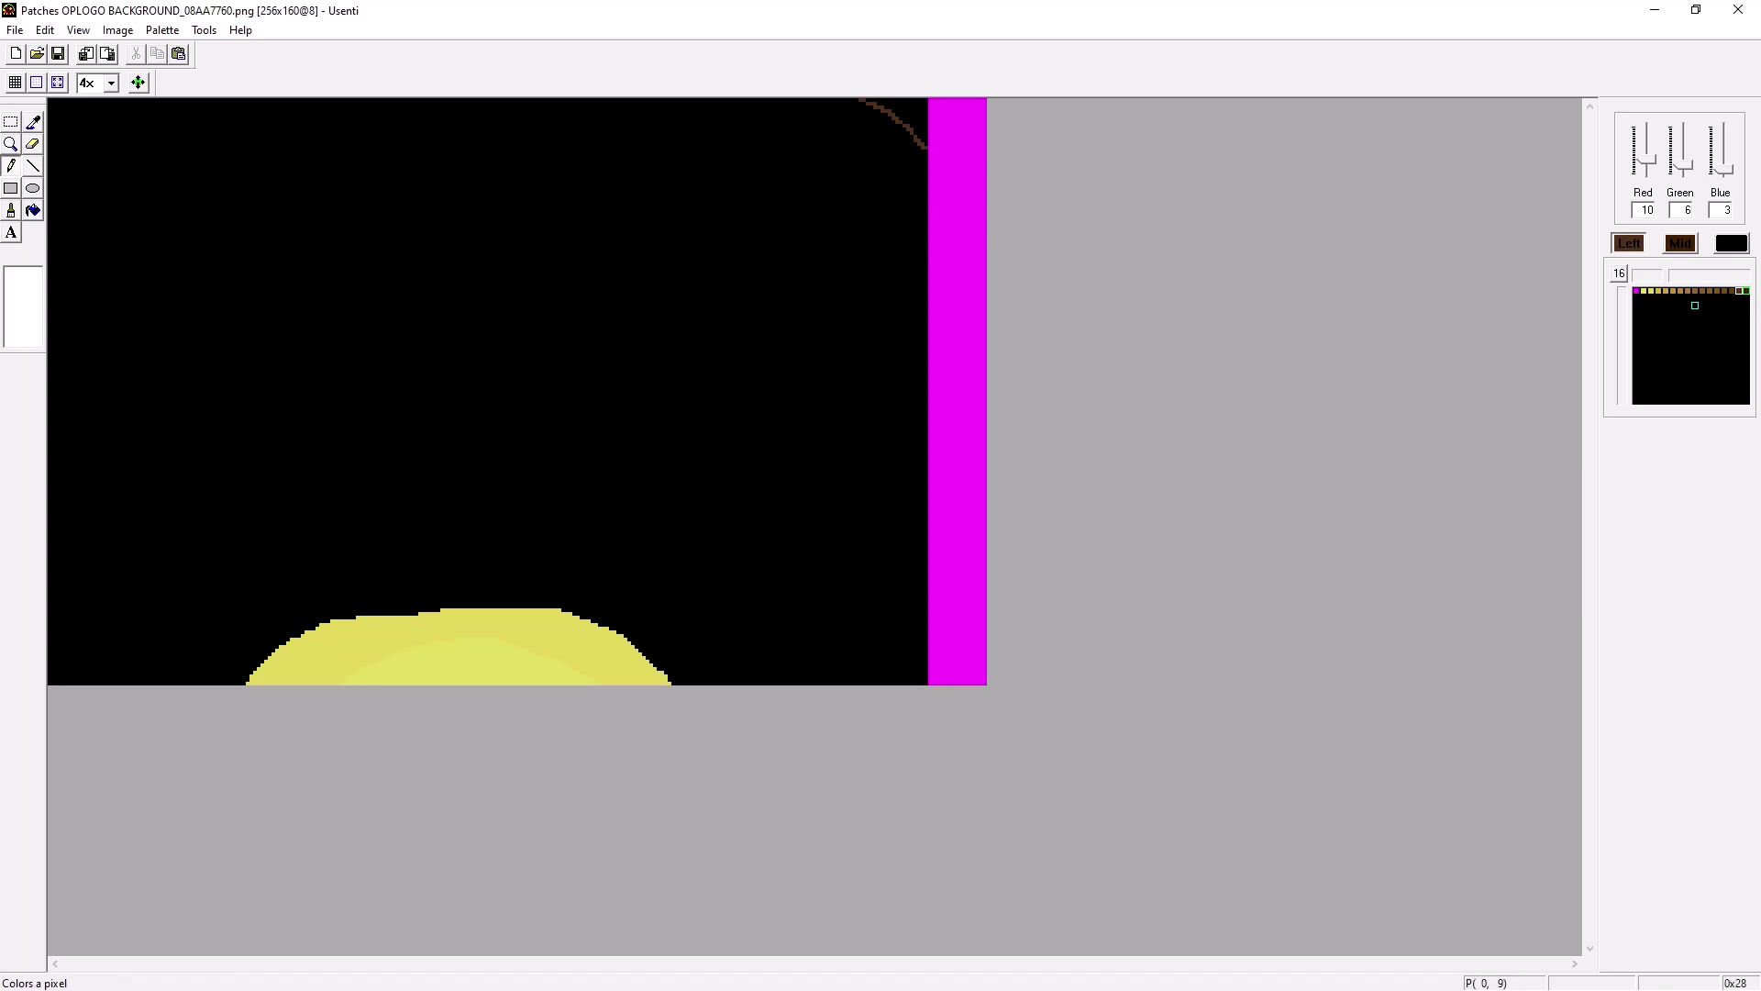
{"action": "left_click_drag", "start_coordinate": [90, 99], "coordinate": [51, 137]}
{"action": "left_click", "coordinate": [1747, 291]}
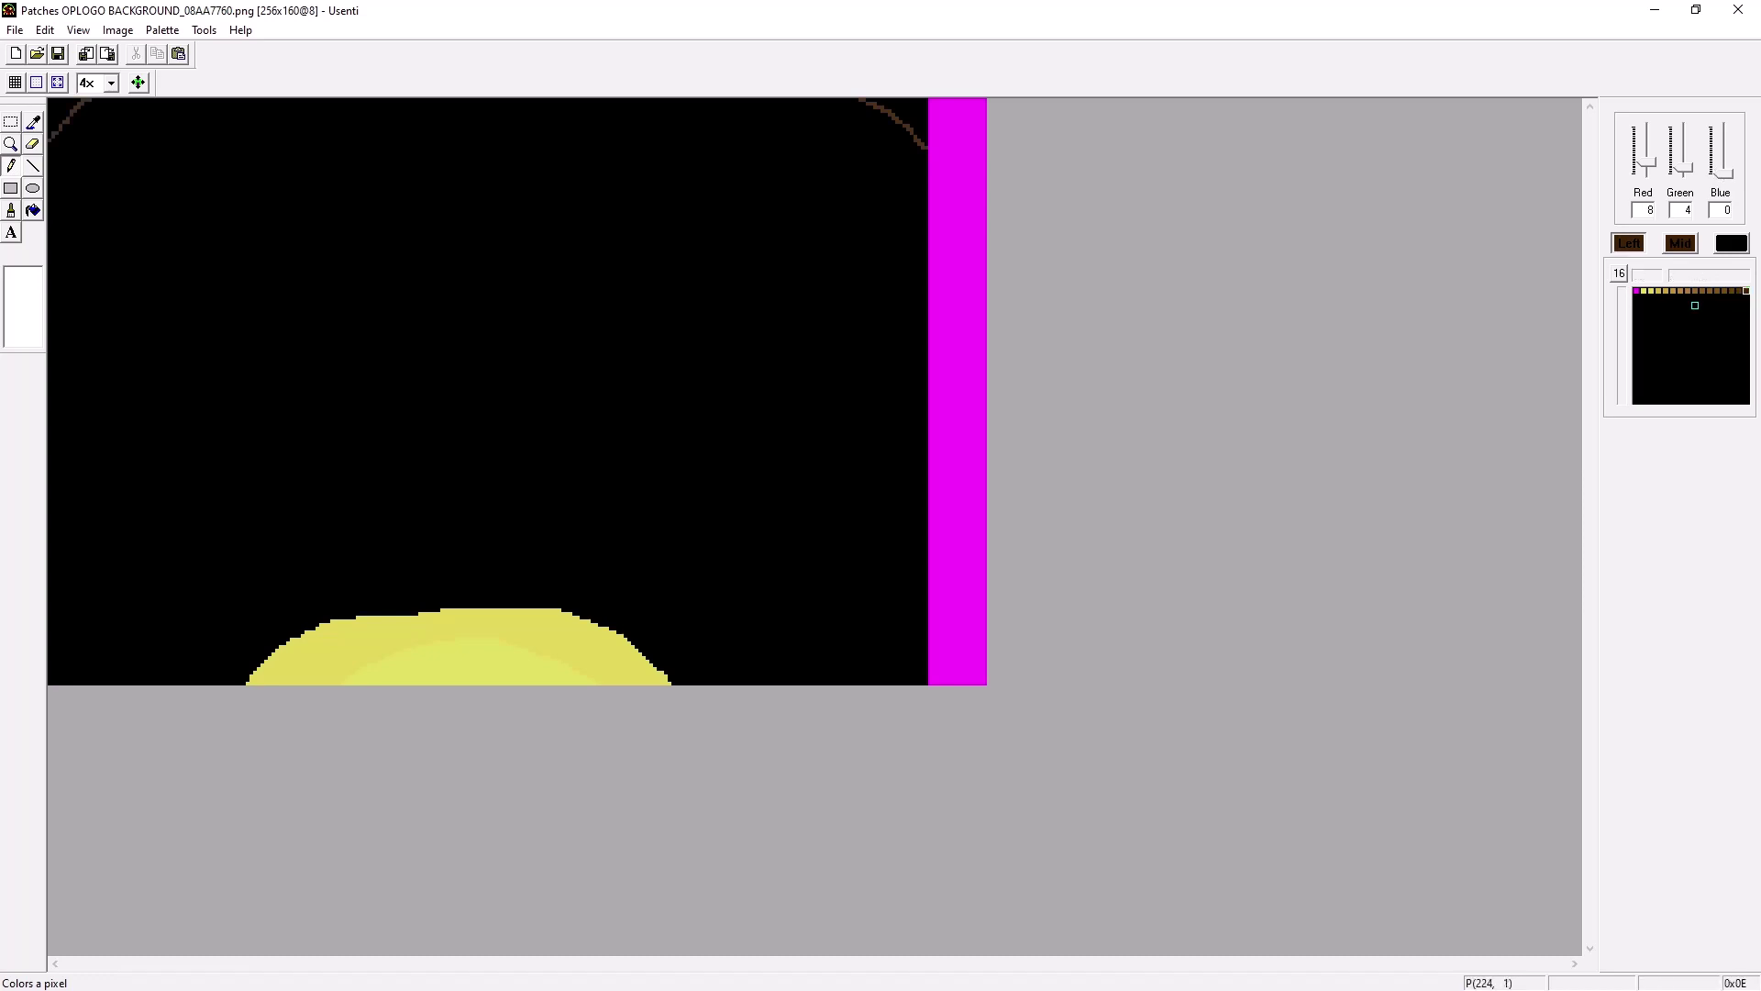
{"action": "left_click_drag", "start_coordinate": [53, 136], "coordinate": [86, 105]}
{"action": "left_click", "coordinate": [1740, 290]}
{"action": "mouse_move", "coordinate": [50, 171]}
{"action": "left_mouse_down"}
{"action": "mouse_move", "coordinate": [98, 151]}
{"action": "mouse_move", "coordinate": [125, 98]}
{"action": "left_mouse_up"}
{"action": "left_click_drag", "start_coordinate": [813, 99], "coordinate": [925, 190]}
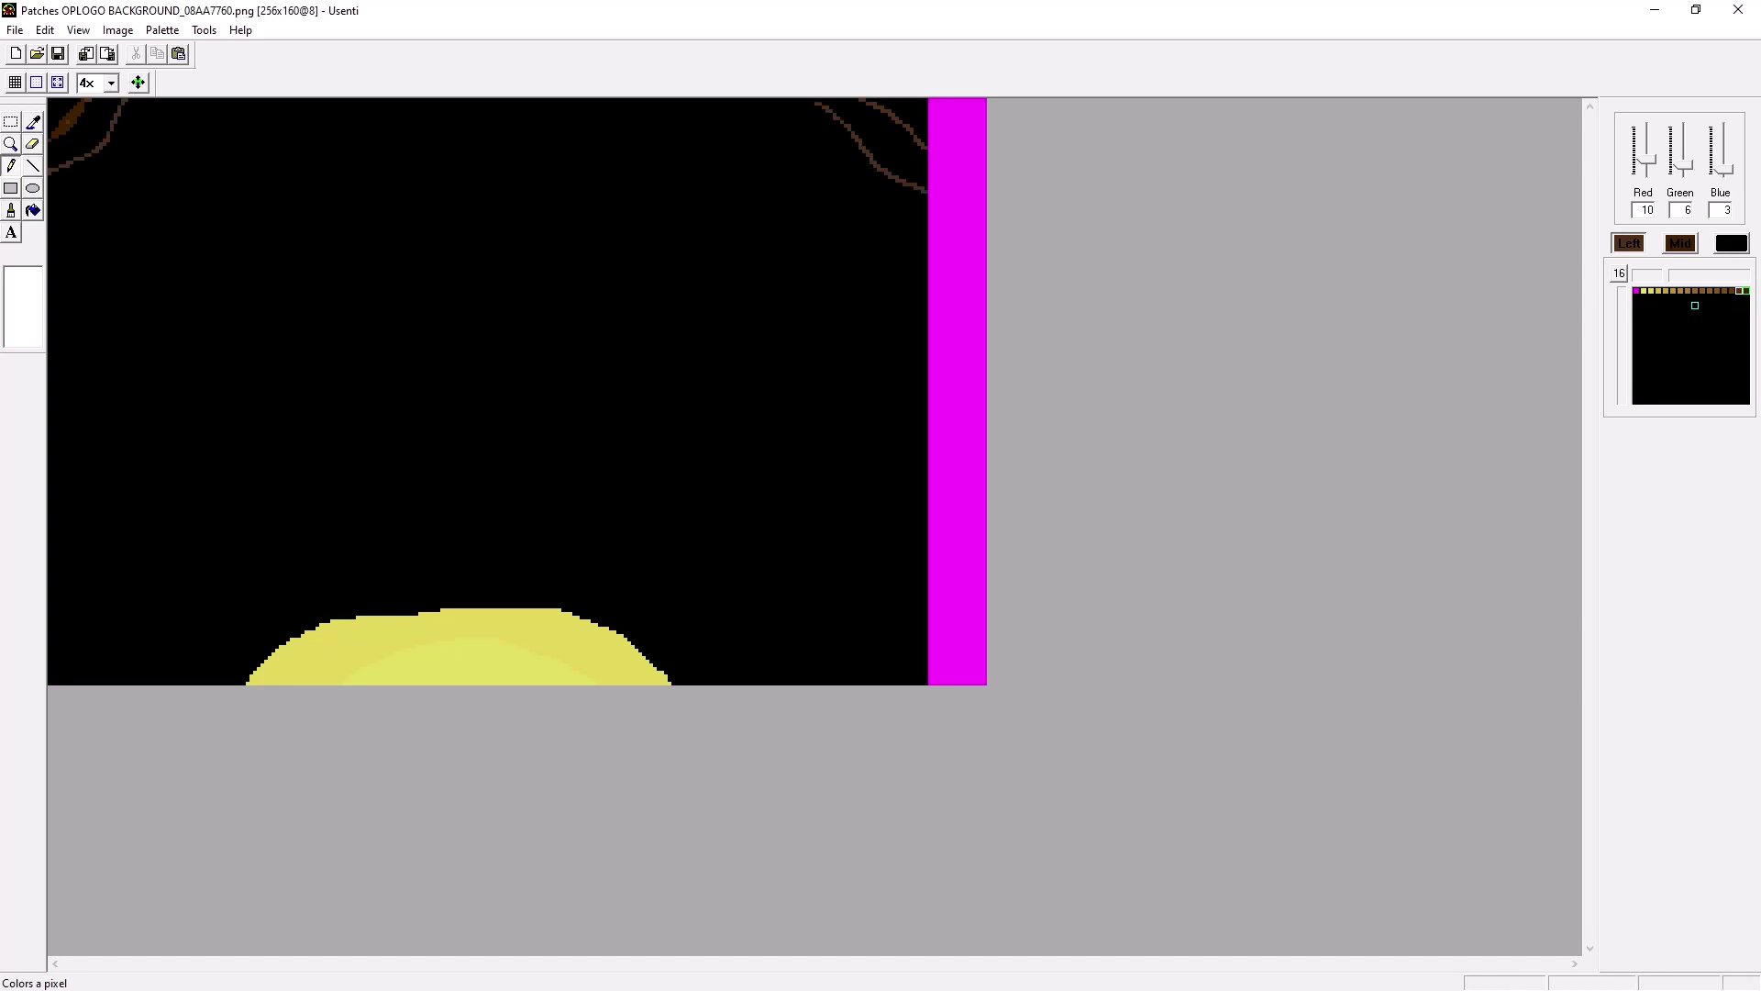
Fill the outer corner bands with dark brown (10, 6, 3) and the inner corner areas with darker brown (8, 4, 0).
{"action": "left_click", "coordinate": [33, 210]}
{"action": "left_click", "coordinate": [74, 129]}
{"action": "left_click", "coordinate": [892, 148]}
{"action": "left_click", "coordinate": [1747, 291]}
{"action": "left_click", "coordinate": [912, 112]}
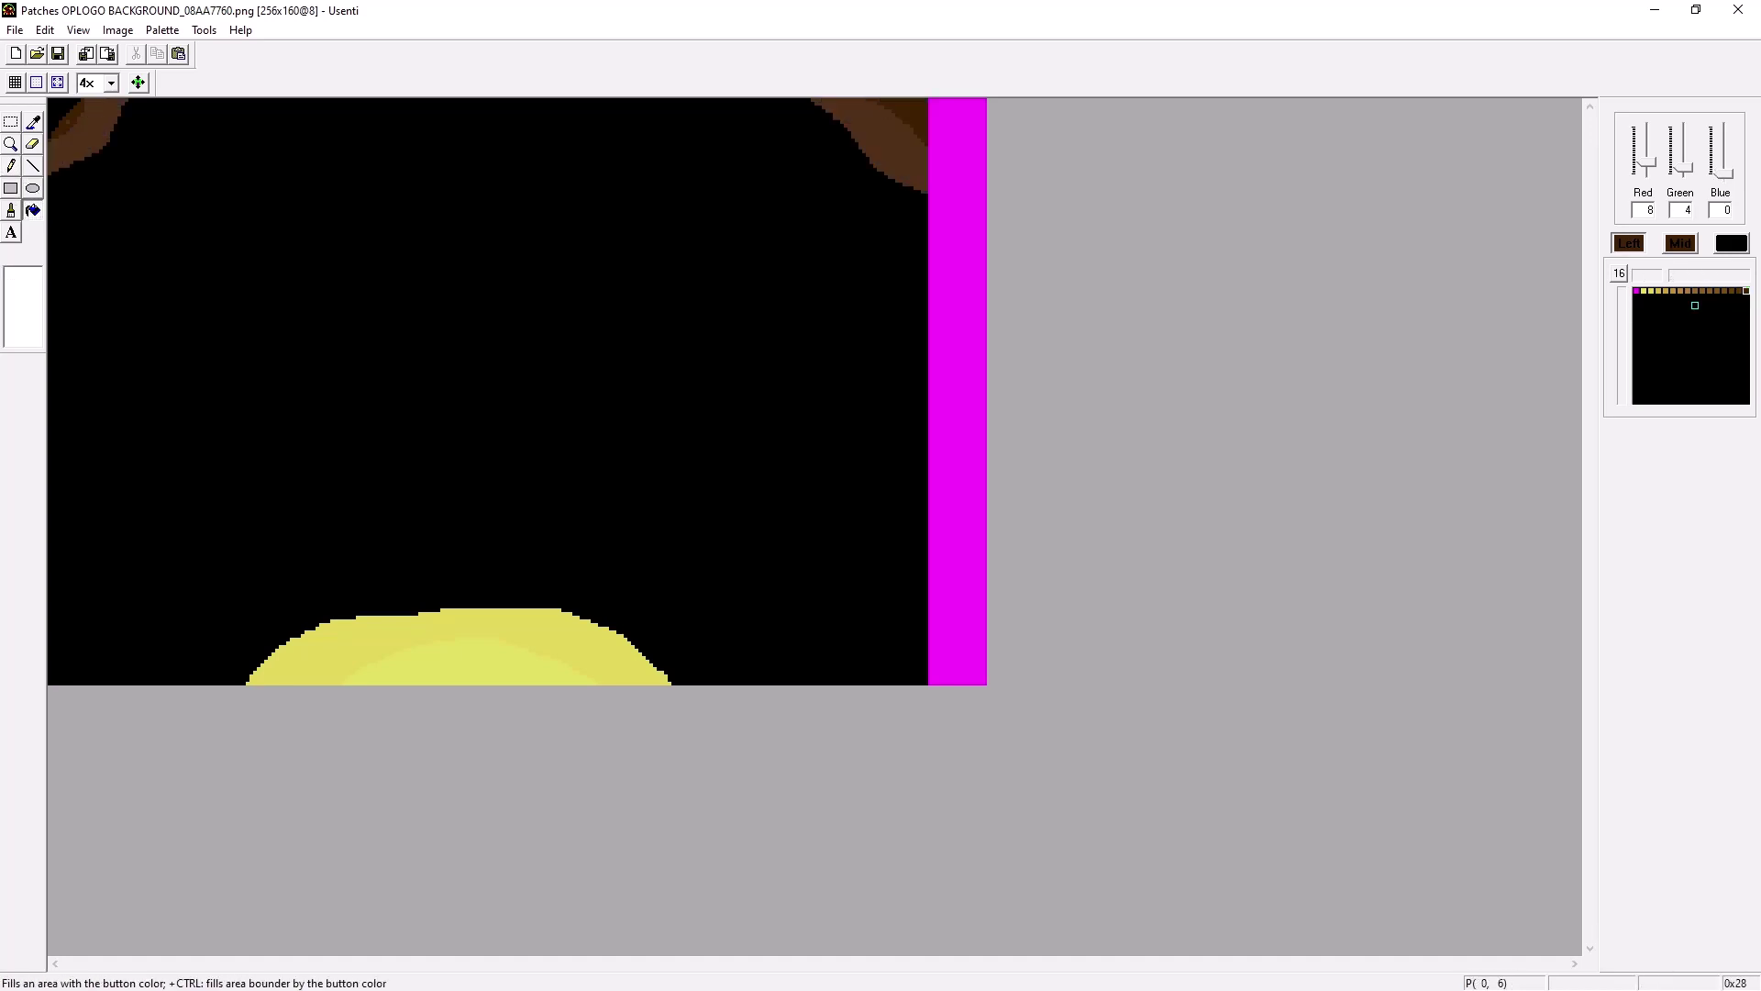
{"action": "left_click", "coordinate": [58, 110]}
Draw four widening arcs above the yellow mound in successively darker golds, from (26, 23, 9) to (22, 17, 7).
{"action": "left_click", "coordinate": [1659, 291]}
{"action": "left_click", "coordinate": [11, 166]}
{"action": "mouse_move", "coordinate": [182, 683]}
{"action": "left_mouse_down"}
{"action": "mouse_move", "coordinate": [317, 601]}
{"action": "mouse_move", "coordinate": [729, 684]}
{"action": "left_mouse_up"}
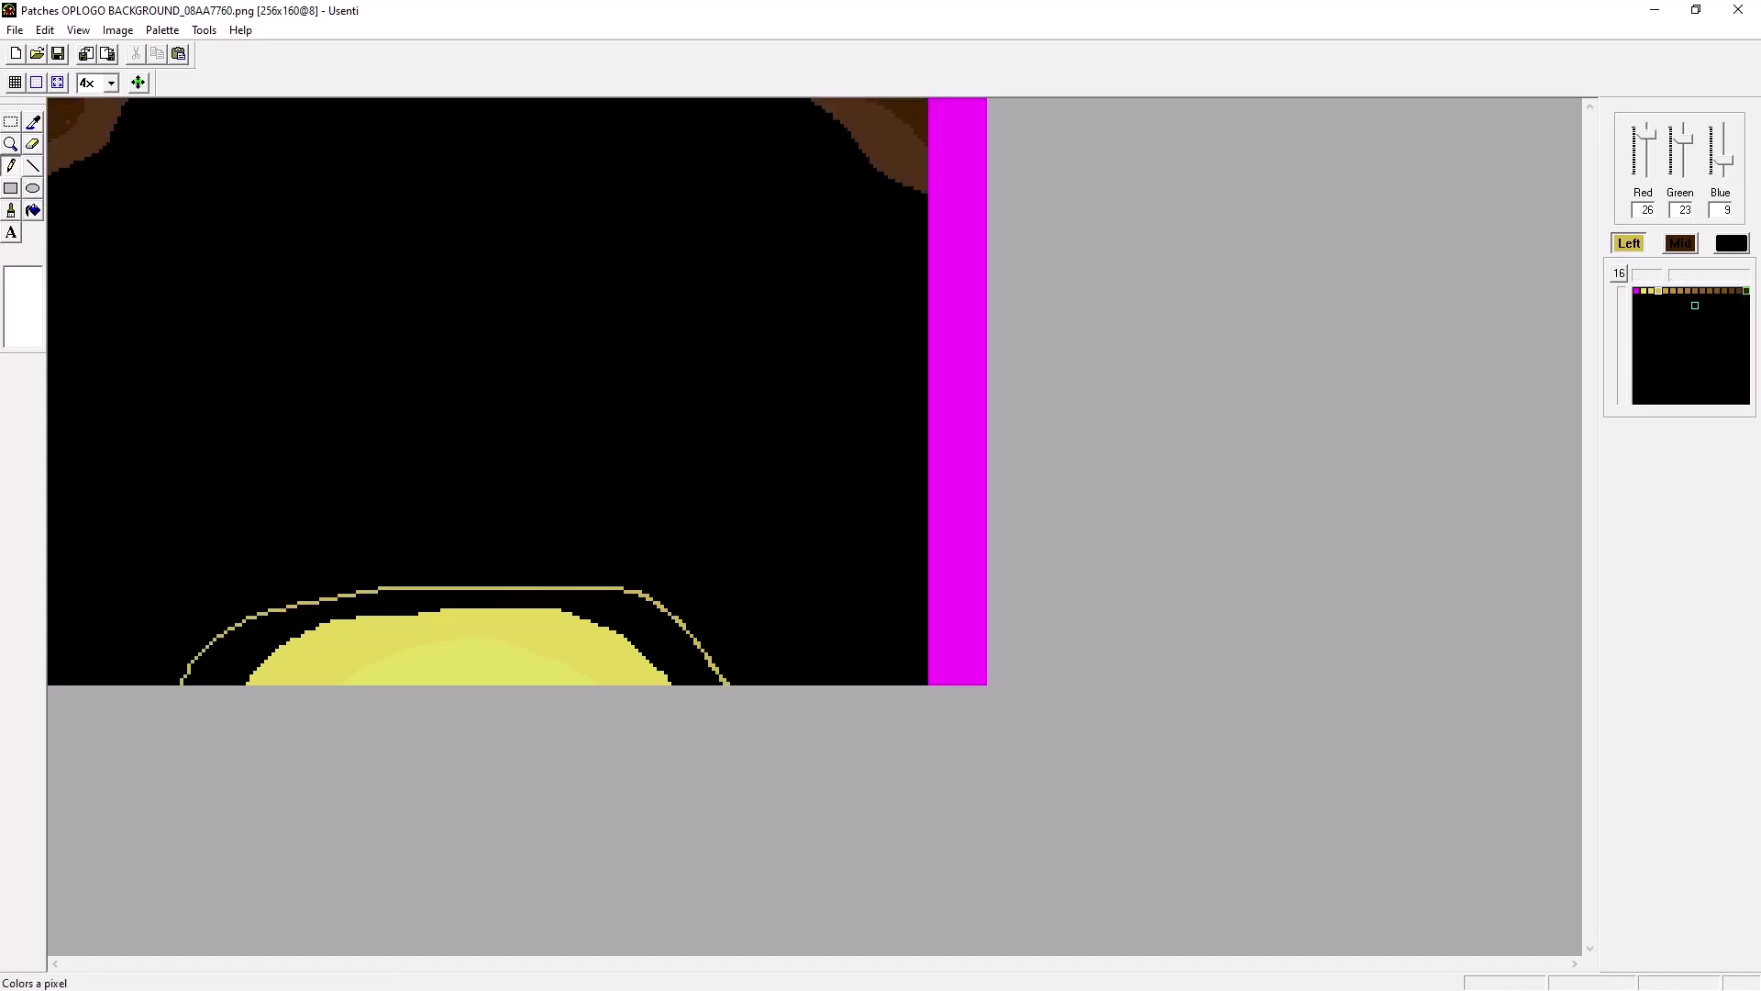
{"action": "left_click", "coordinate": [1666, 291]}
{"action": "mouse_move", "coordinate": [108, 684]}
{"action": "left_mouse_down"}
{"action": "mouse_move", "coordinate": [661, 531]}
{"action": "mouse_move", "coordinate": [820, 683]}
{"action": "left_mouse_up"}
{"action": "left_click", "coordinate": [1673, 291]}
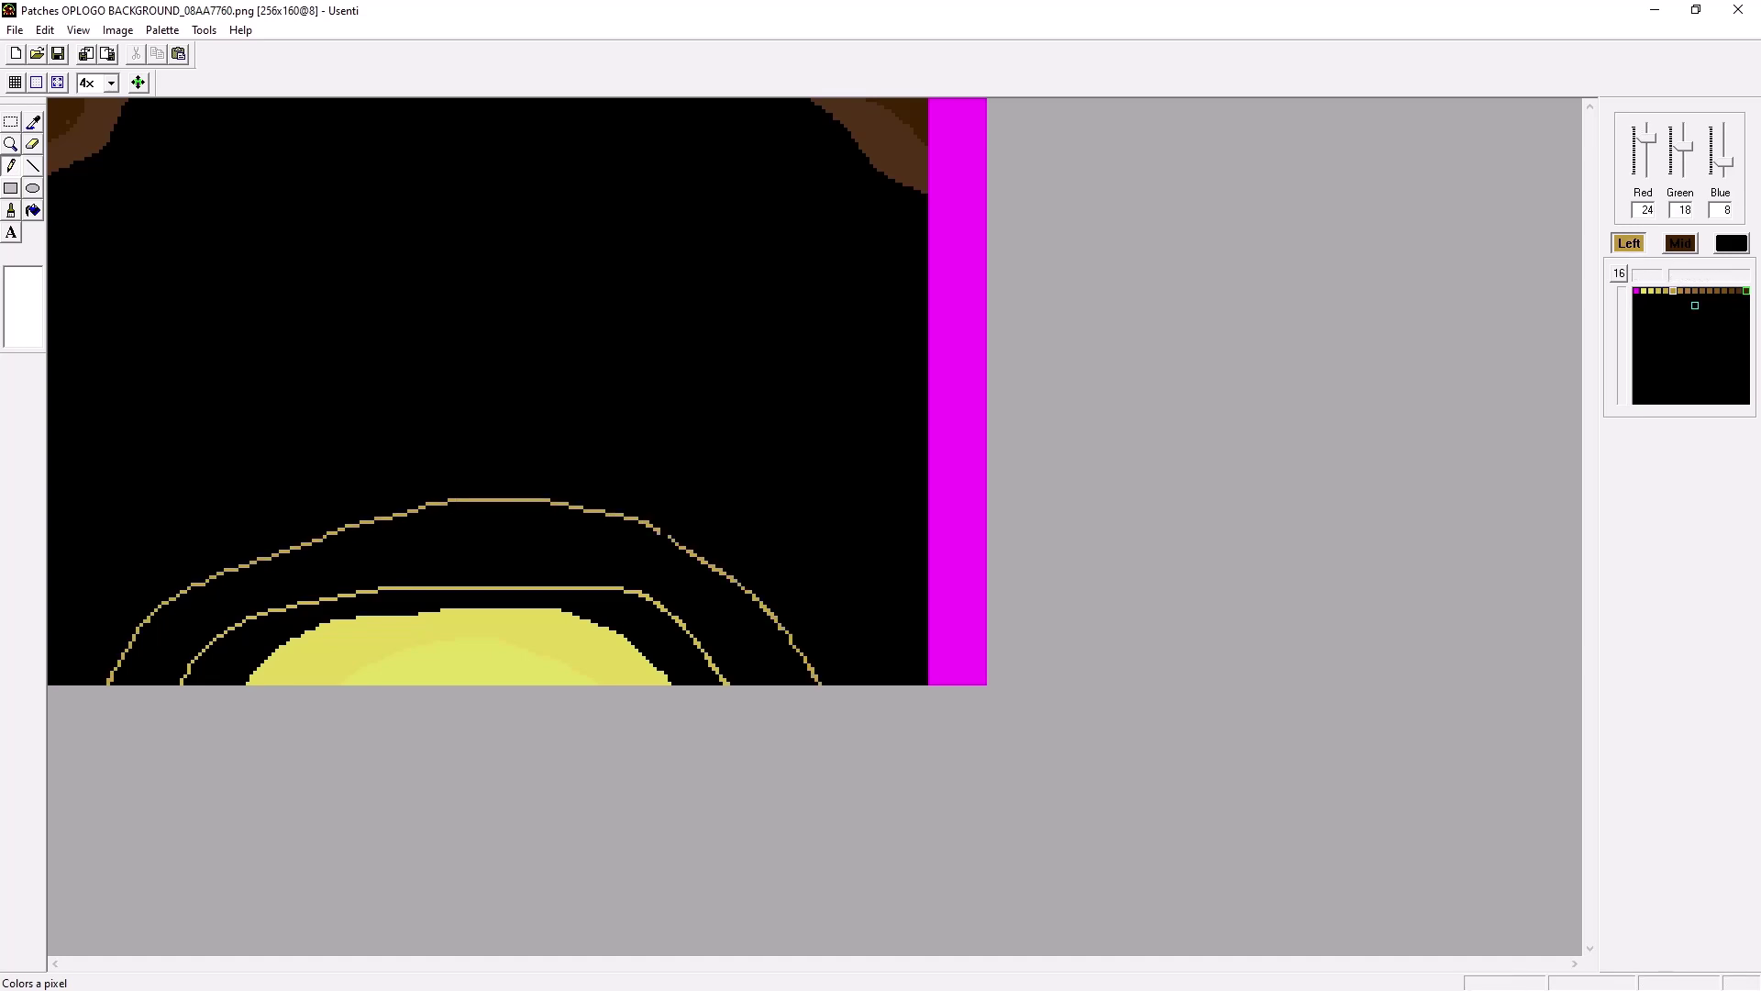
{"action": "mouse_move", "coordinate": [86, 684]}
{"action": "left_mouse_down"}
{"action": "mouse_move", "coordinate": [688, 473]}
{"action": "mouse_move", "coordinate": [879, 684]}
{"action": "left_mouse_up"}
{"action": "left_click", "coordinate": [1681, 291]}
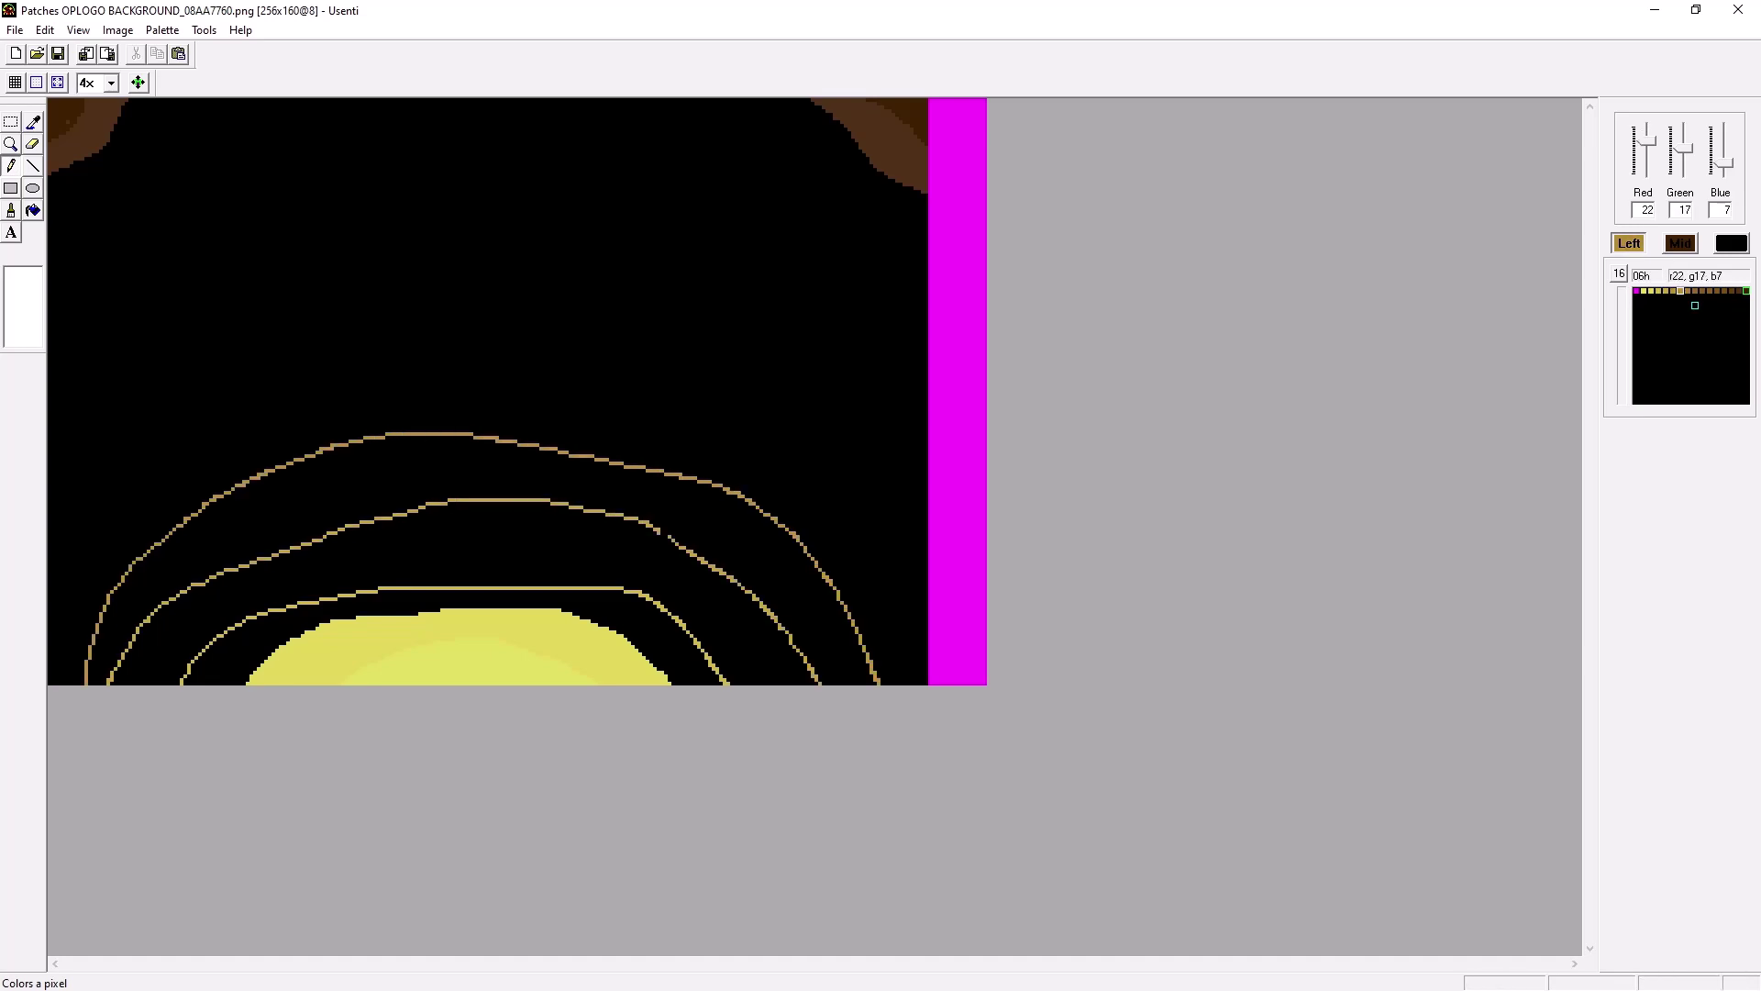
{"action": "left_click_drag", "start_coordinate": [48, 454], "coordinate": [926, 492]}
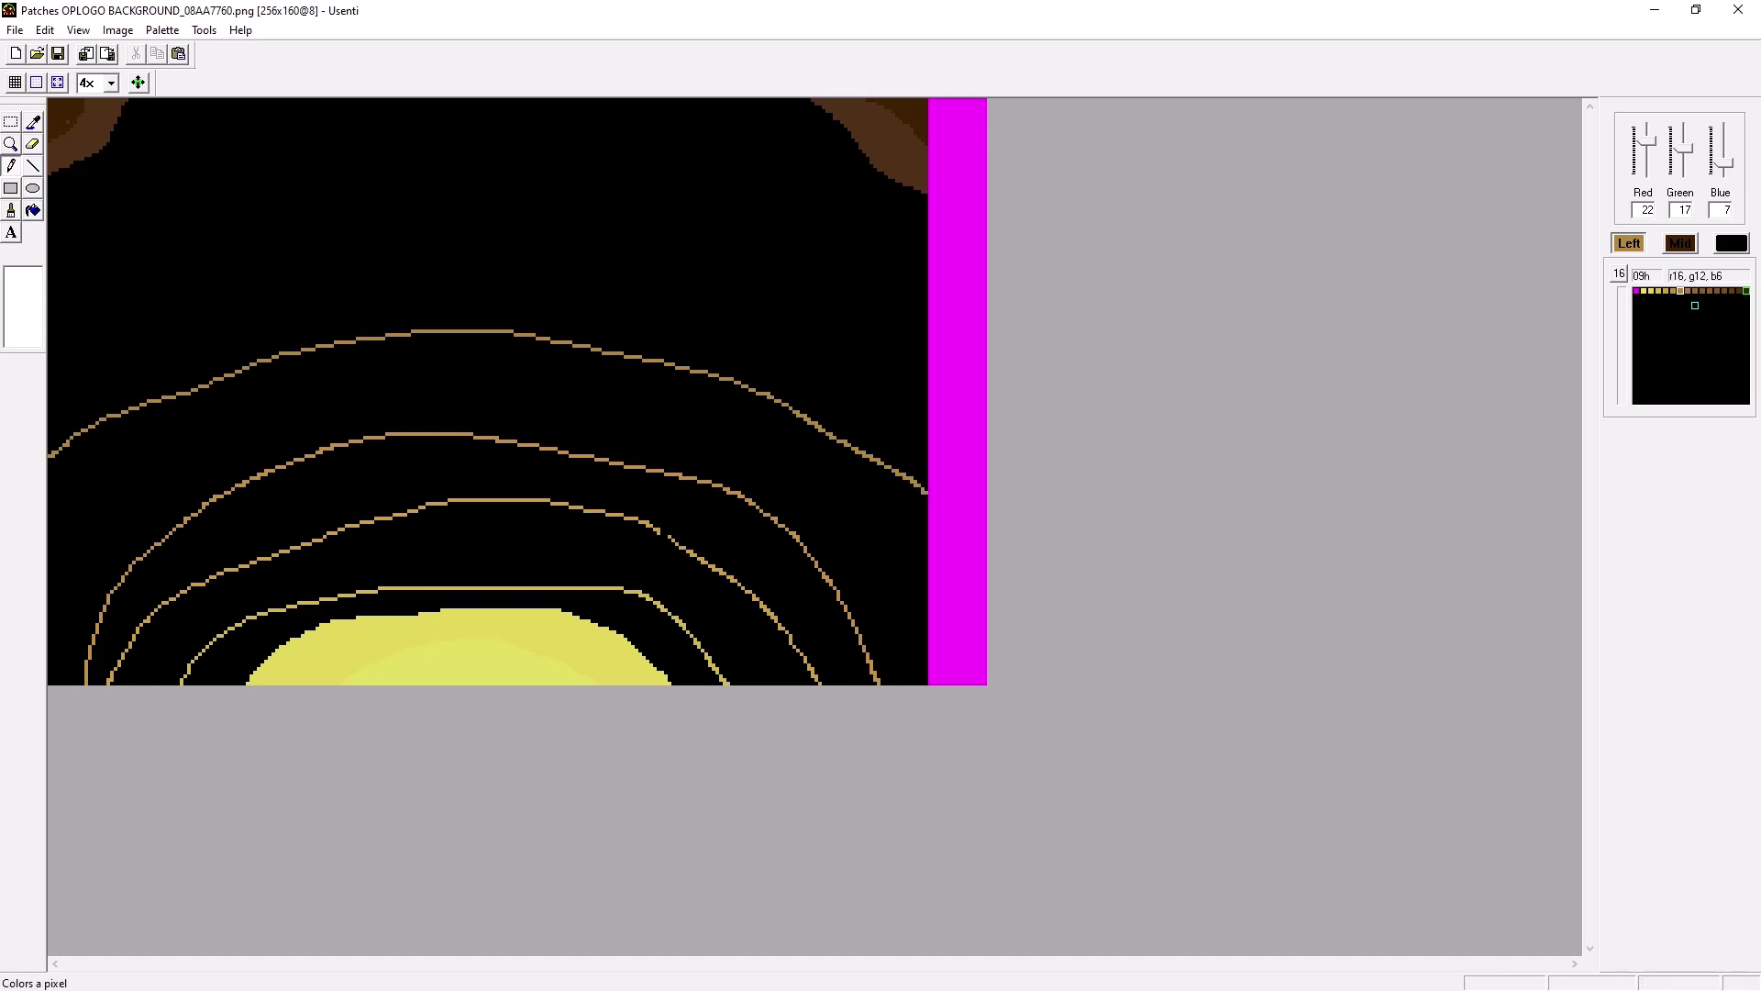
Draw another arc across the full image above the others and fill the area over it with brown (16, 12, 6).
{"action": "left_click", "coordinate": [1688, 291]}
{"action": "mouse_move", "coordinate": [48, 357]}
{"action": "left_mouse_down"}
{"action": "mouse_move", "coordinate": [724, 258]}
{"action": "mouse_move", "coordinate": [927, 347]}
{"action": "left_mouse_up"}
{"action": "left_click", "coordinate": [33, 211]}
{"action": "left_click", "coordinate": [404, 220]}
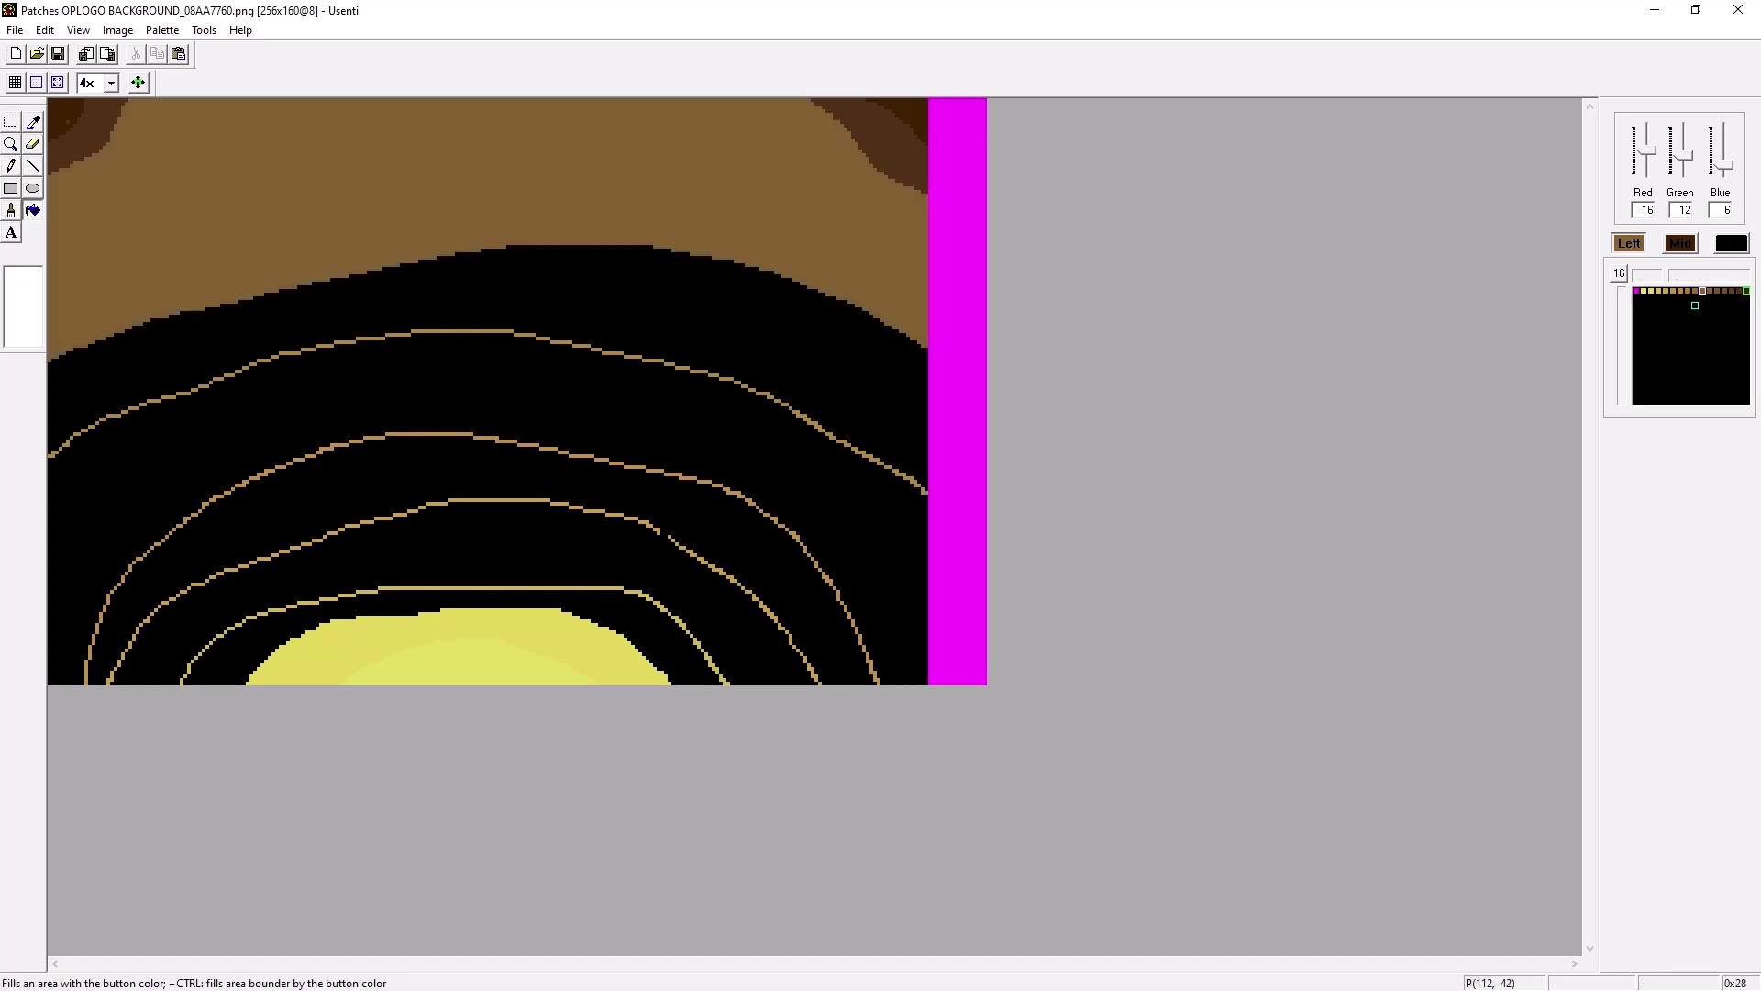
Draw a curve across the upper brown area and fill the region above it with darker brown (16, 11, 4).
{"action": "left_click", "coordinate": [1710, 291]}
{"action": "left_click", "coordinate": [11, 167]}
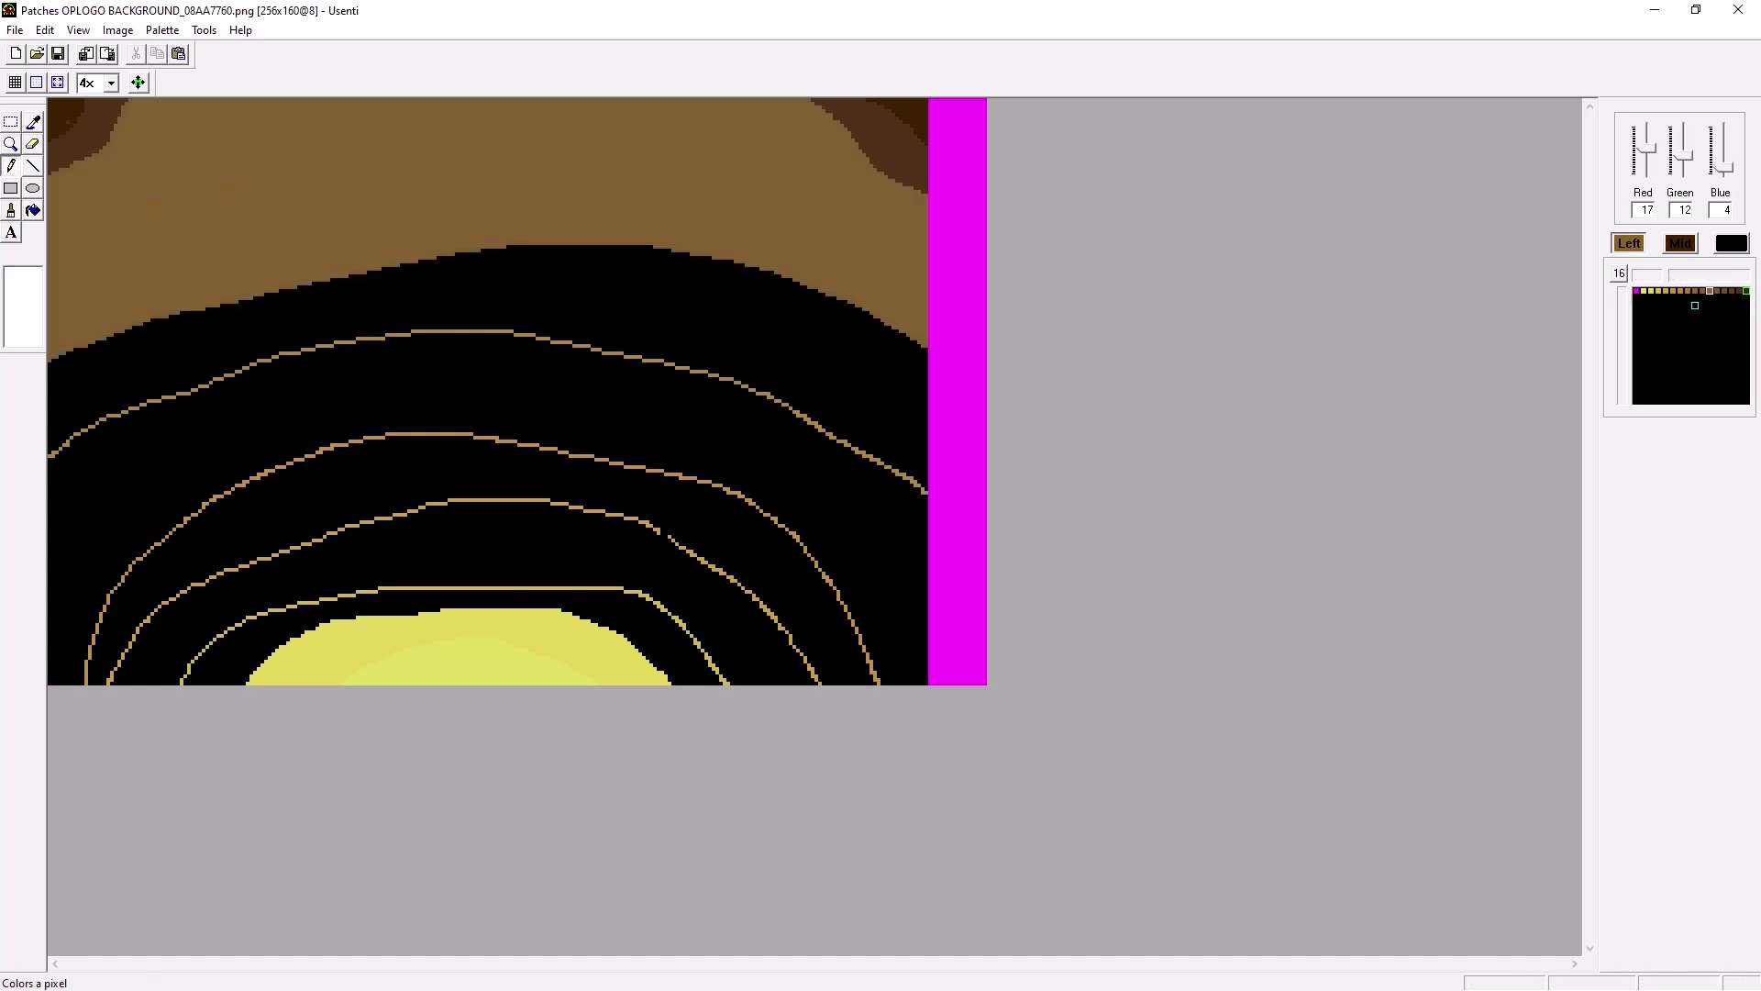
{"action": "left_click", "coordinate": [1717, 291]}
{"action": "left_click_drag", "start_coordinate": [55, 216], "coordinate": [283, 194]}
{"action": "left_click", "coordinate": [33, 210]}
{"action": "left_click", "coordinate": [213, 153]}
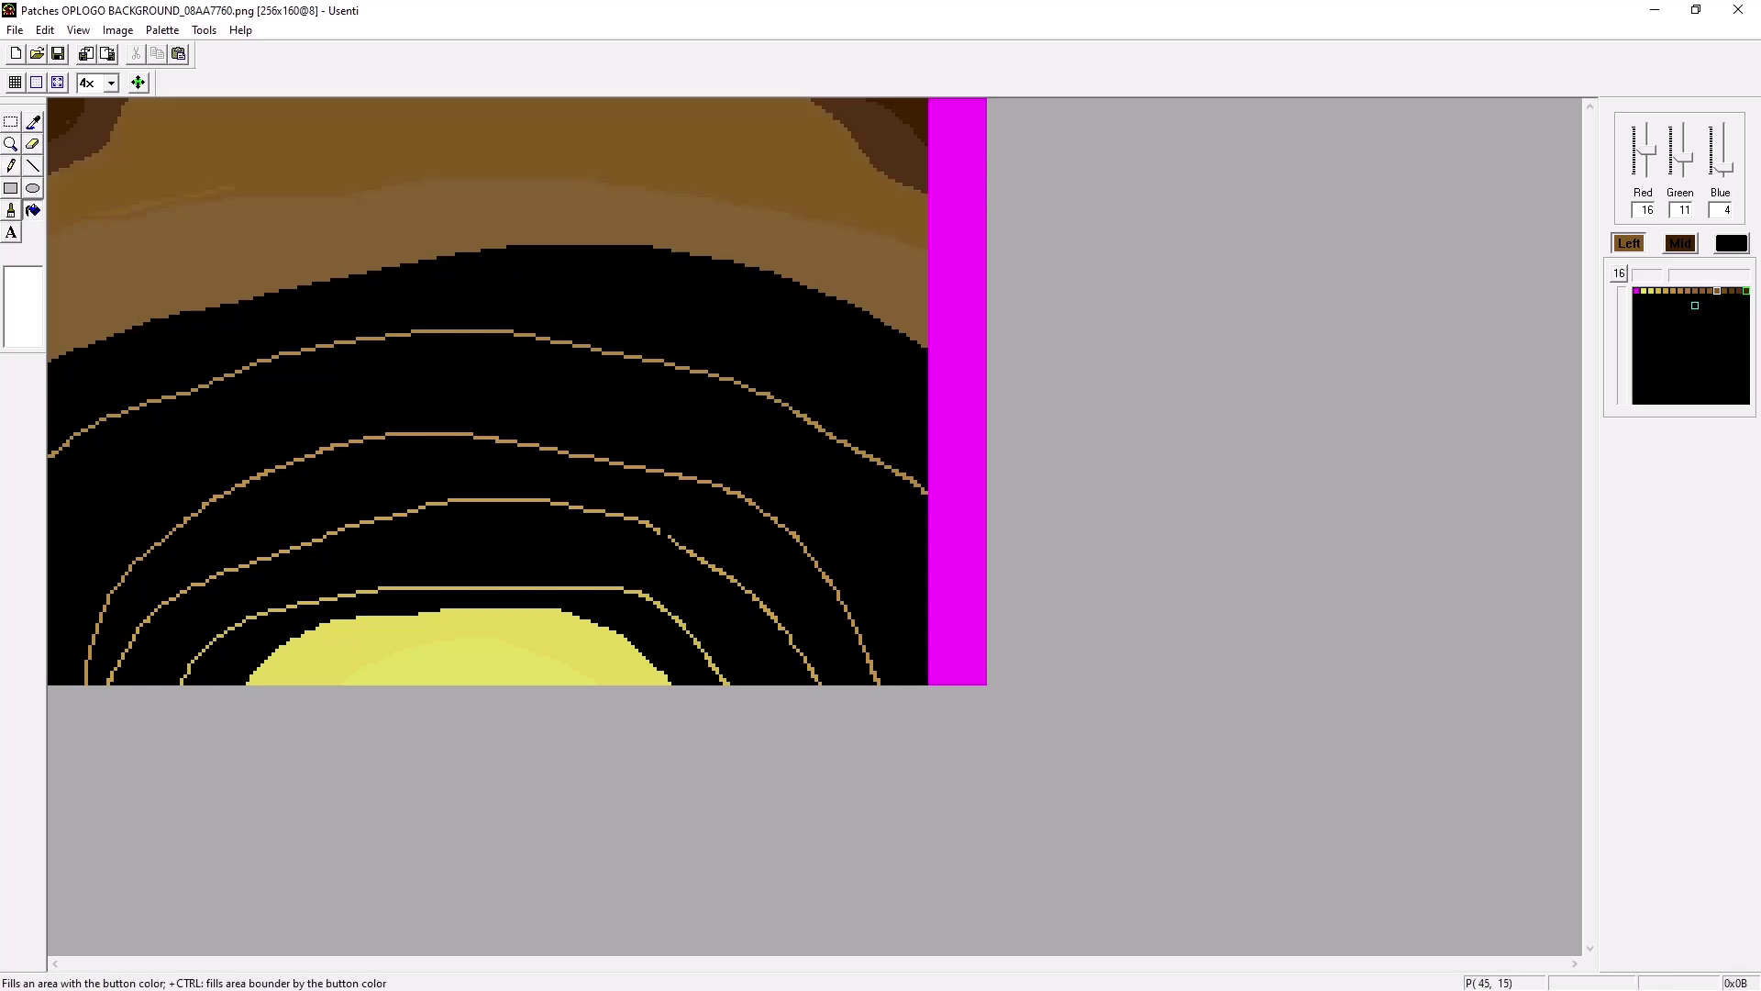
Fill the remaining black bands between the arcs, sampling each band's color from its outlining arc.
{"action": "key", "text": "i"}
{"action": "left_click", "coordinate": [404, 335]}
{"action": "left_click", "coordinate": [404, 310]}
{"action": "key", "text": "i"}
{"action": "left_click", "coordinate": [398, 434]}
{"action": "left_click", "coordinate": [400, 404]}
{"action": "key", "text": "i"}
{"action": "left_click", "coordinate": [464, 500]}
{"action": "left_click", "coordinate": [464, 479]}
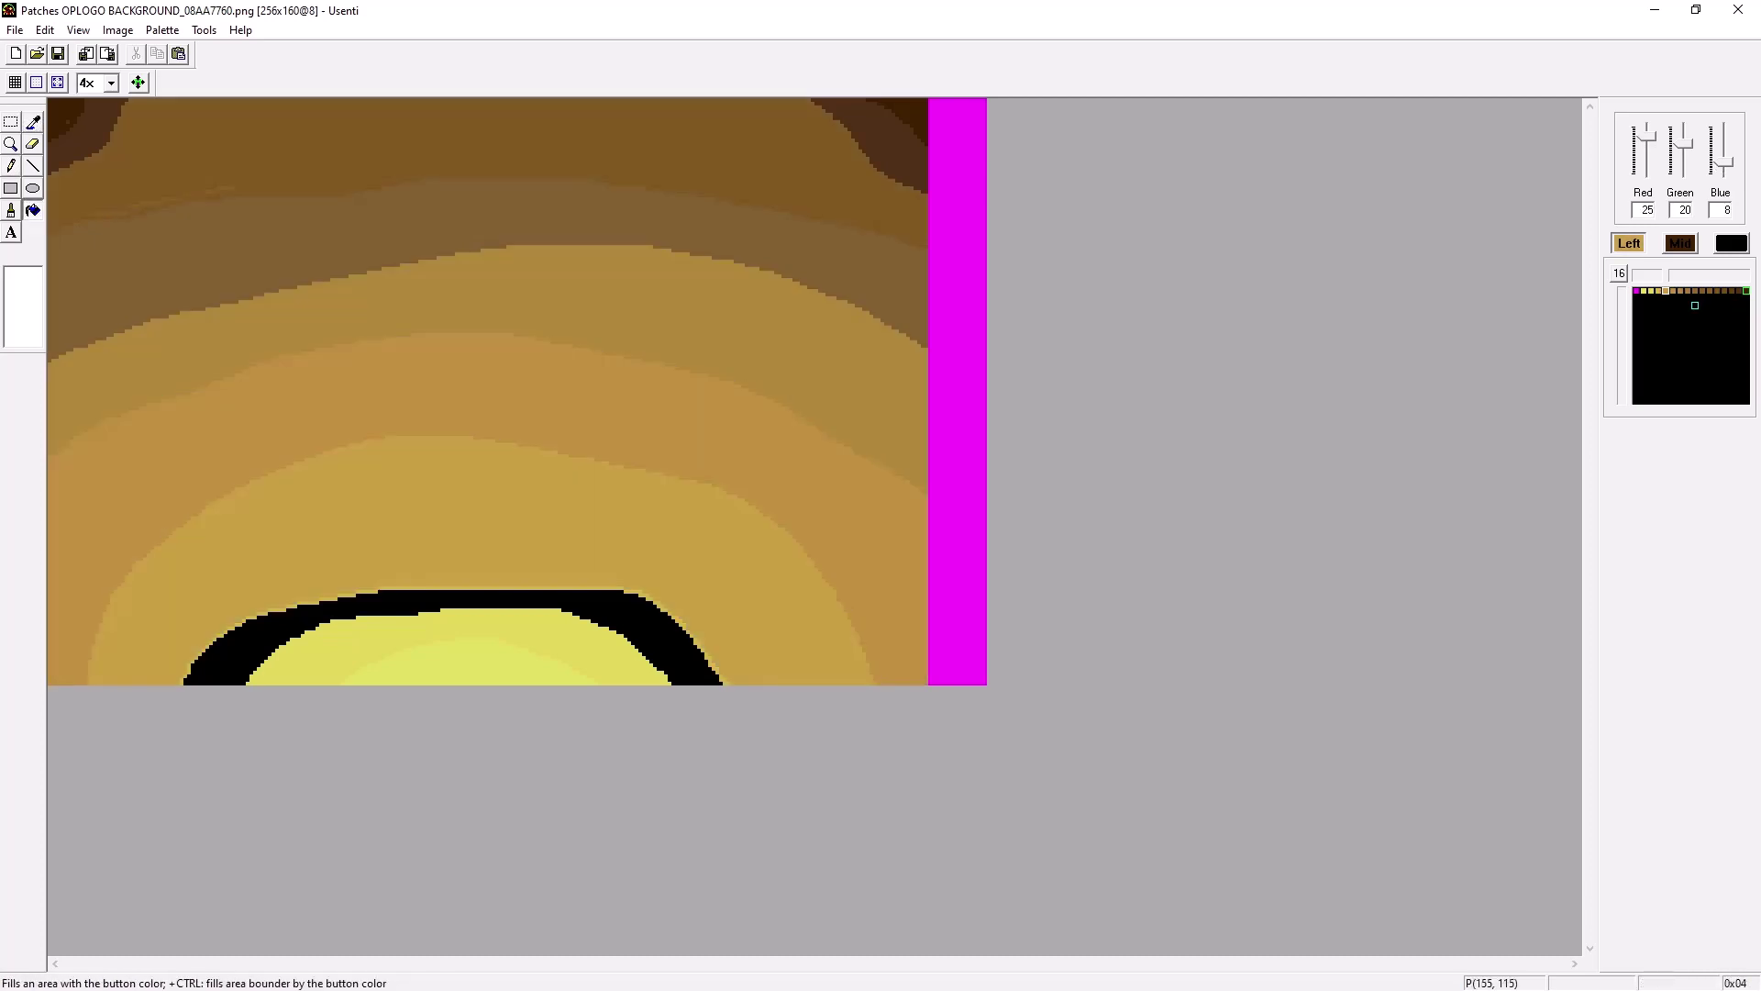
{"action": "key", "text": "i"}
{"action": "left_click", "coordinate": [552, 589]}
{"action": "left_click", "coordinate": [552, 599]}
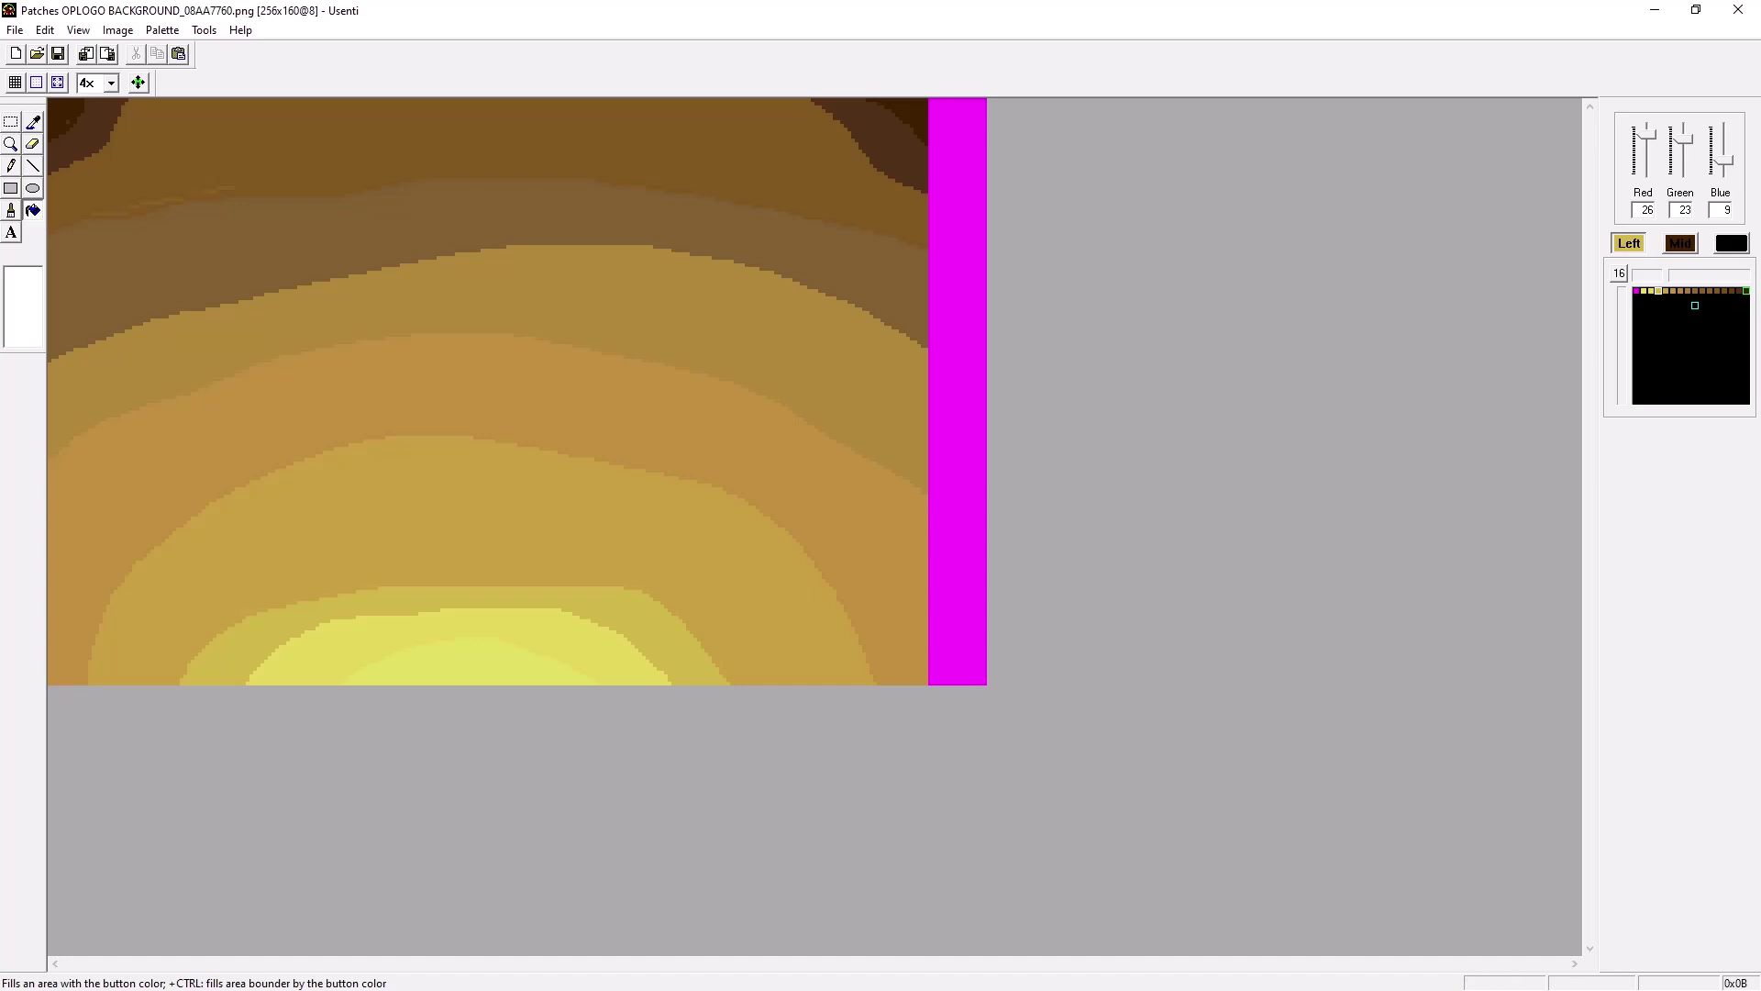
{"action": "scroll", "coordinate": [581, 460], "scroll_direction": "down", "scroll_amount": 4}
{"action": "scroll", "coordinate": [115, 177], "scroll_direction": "up", "scroll_amount": 4}
{"action": "scroll", "coordinate": [115, 177], "scroll_direction": "down", "scroll_amount": 2}
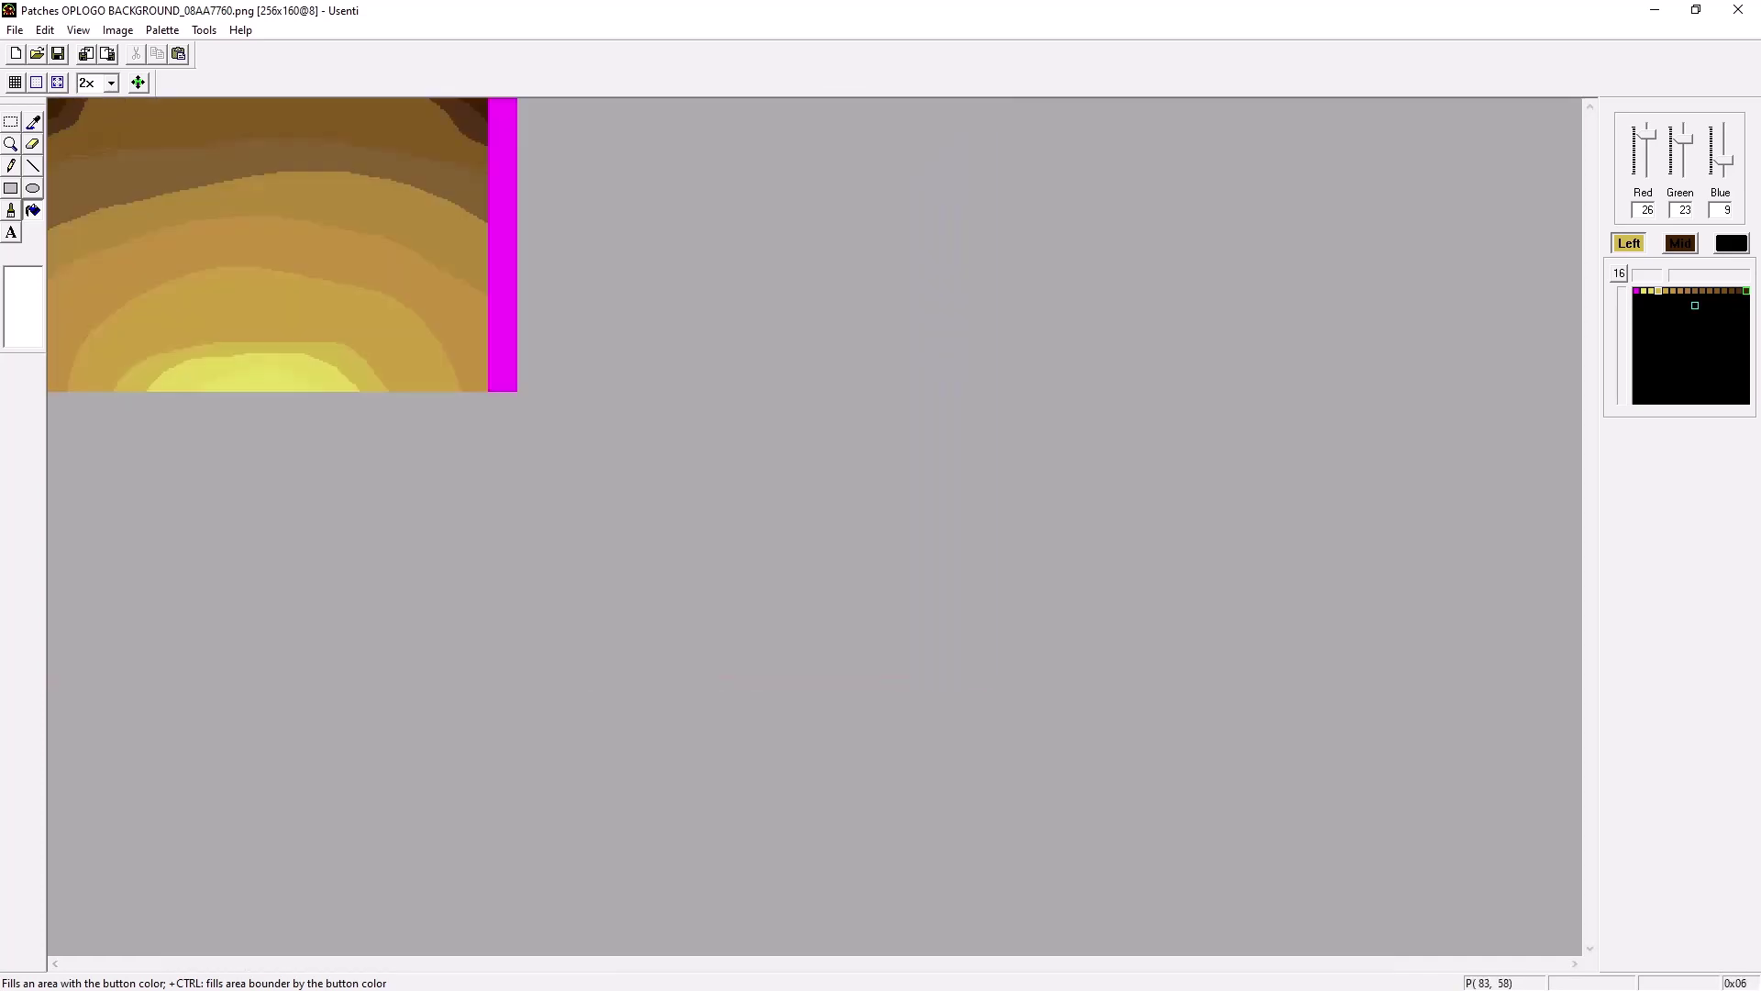
{"action": "scroll", "coordinate": [114, 177], "scroll_direction": "up", "scroll_amount": 1}
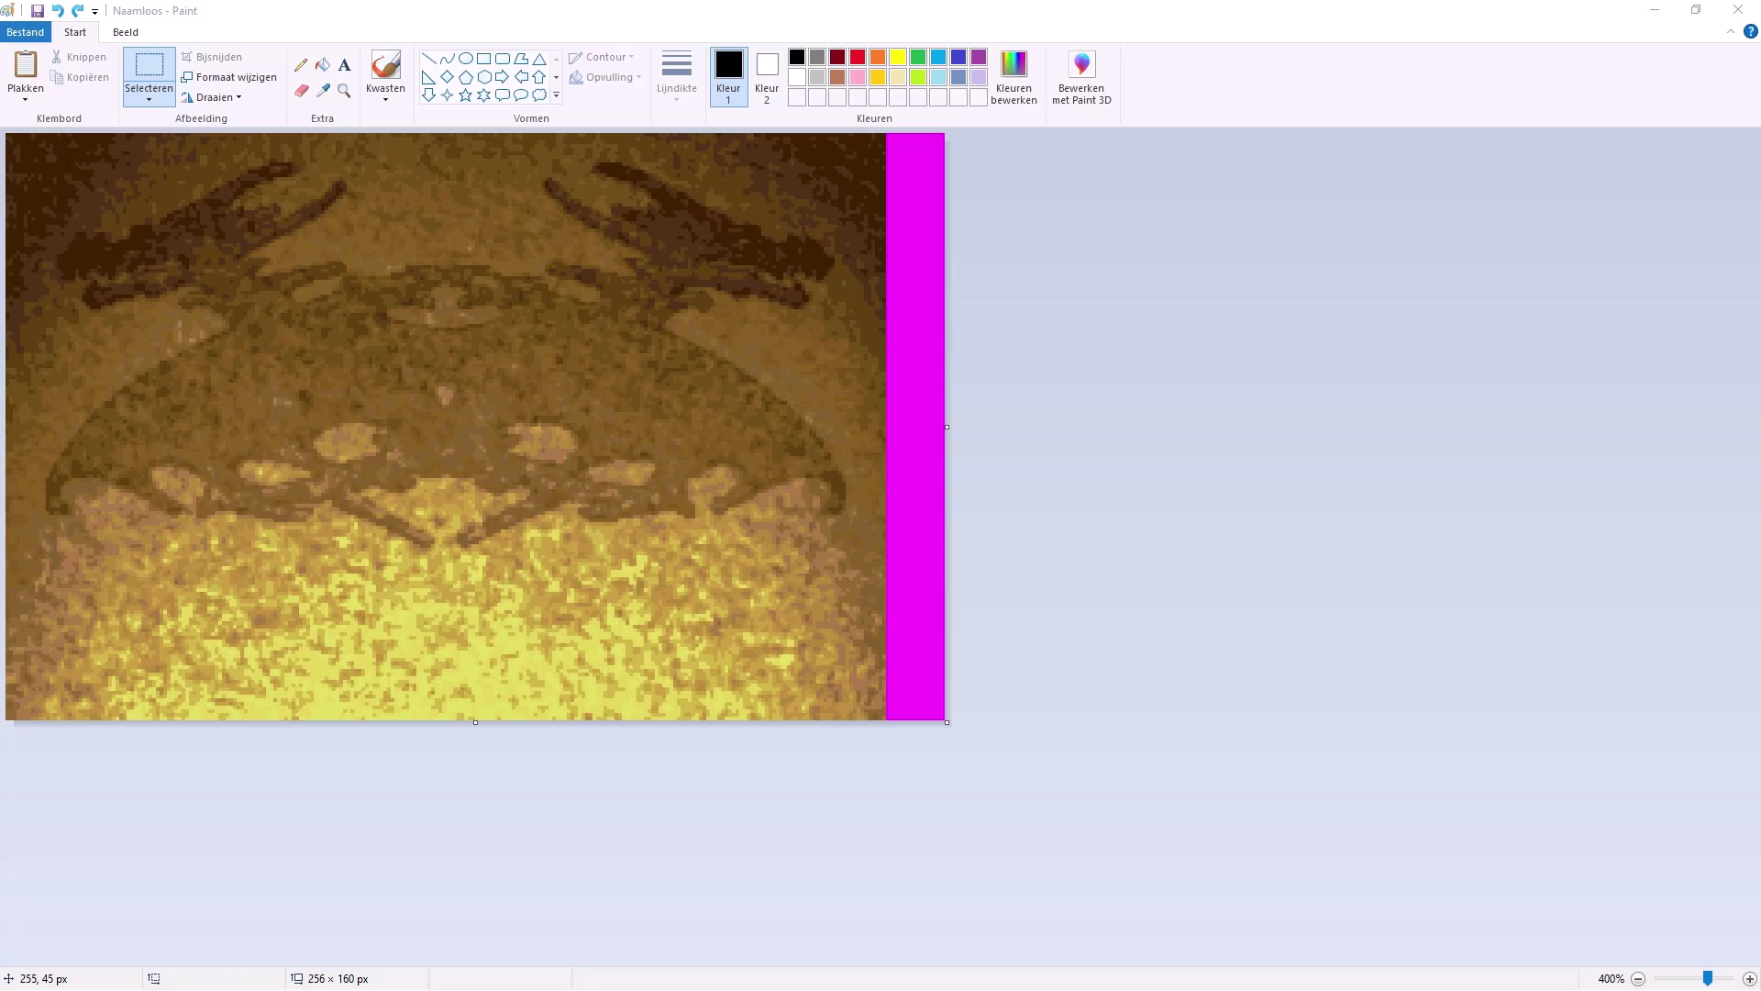
{"action": "left_click", "coordinate": [1018, 295]}
{"action": "key", "text": "ctrl+v"}
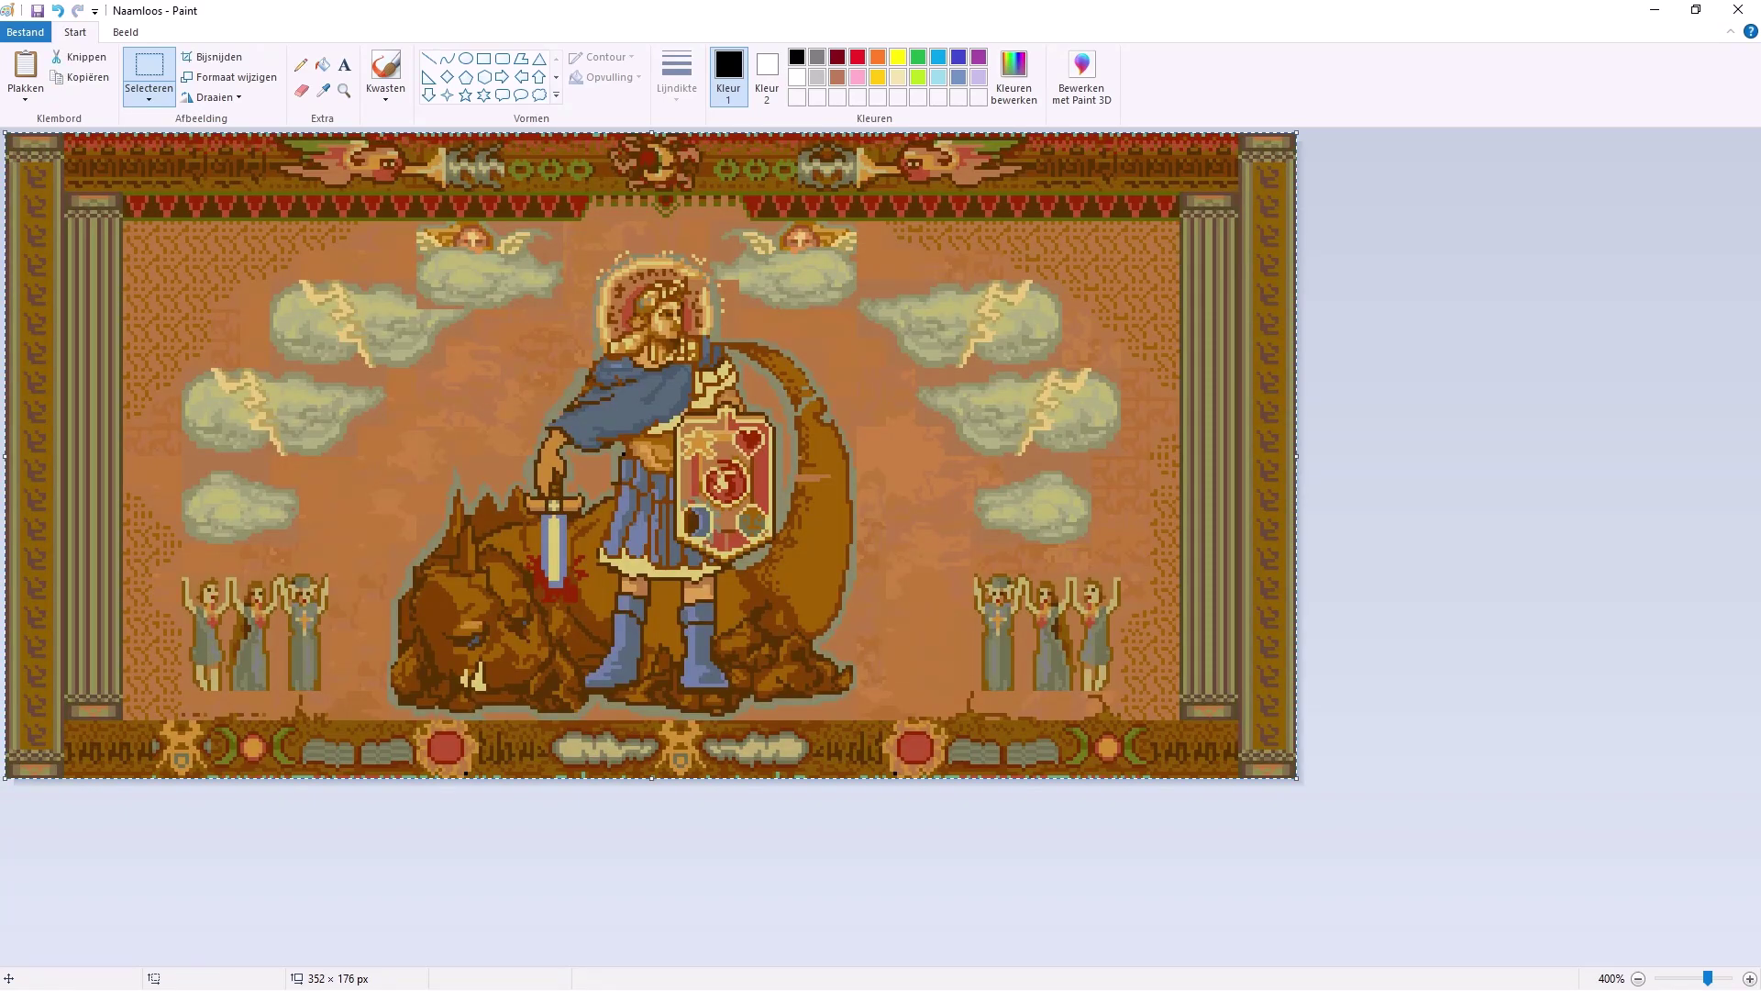
{"action": "left_click_drag", "start_coordinate": [525, 299], "coordinate": [750, 491]}
{"action": "key", "text": "ctrl+z"}
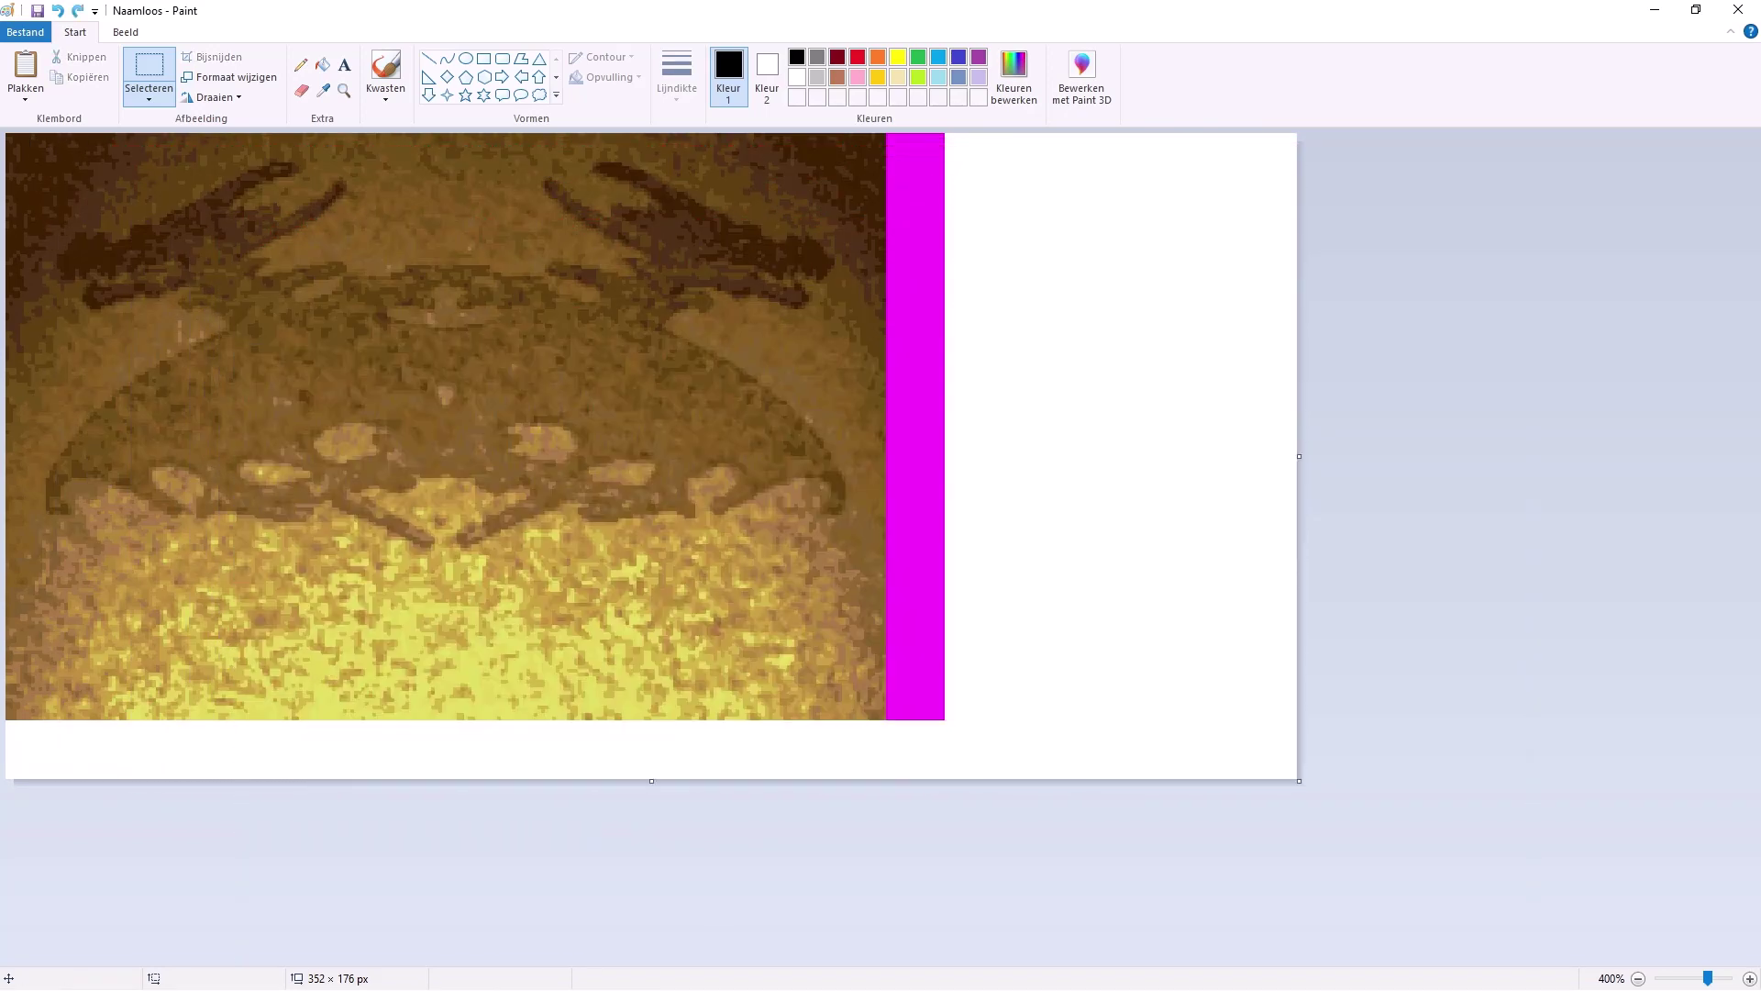
{"action": "key", "text": "ctrl+z"}
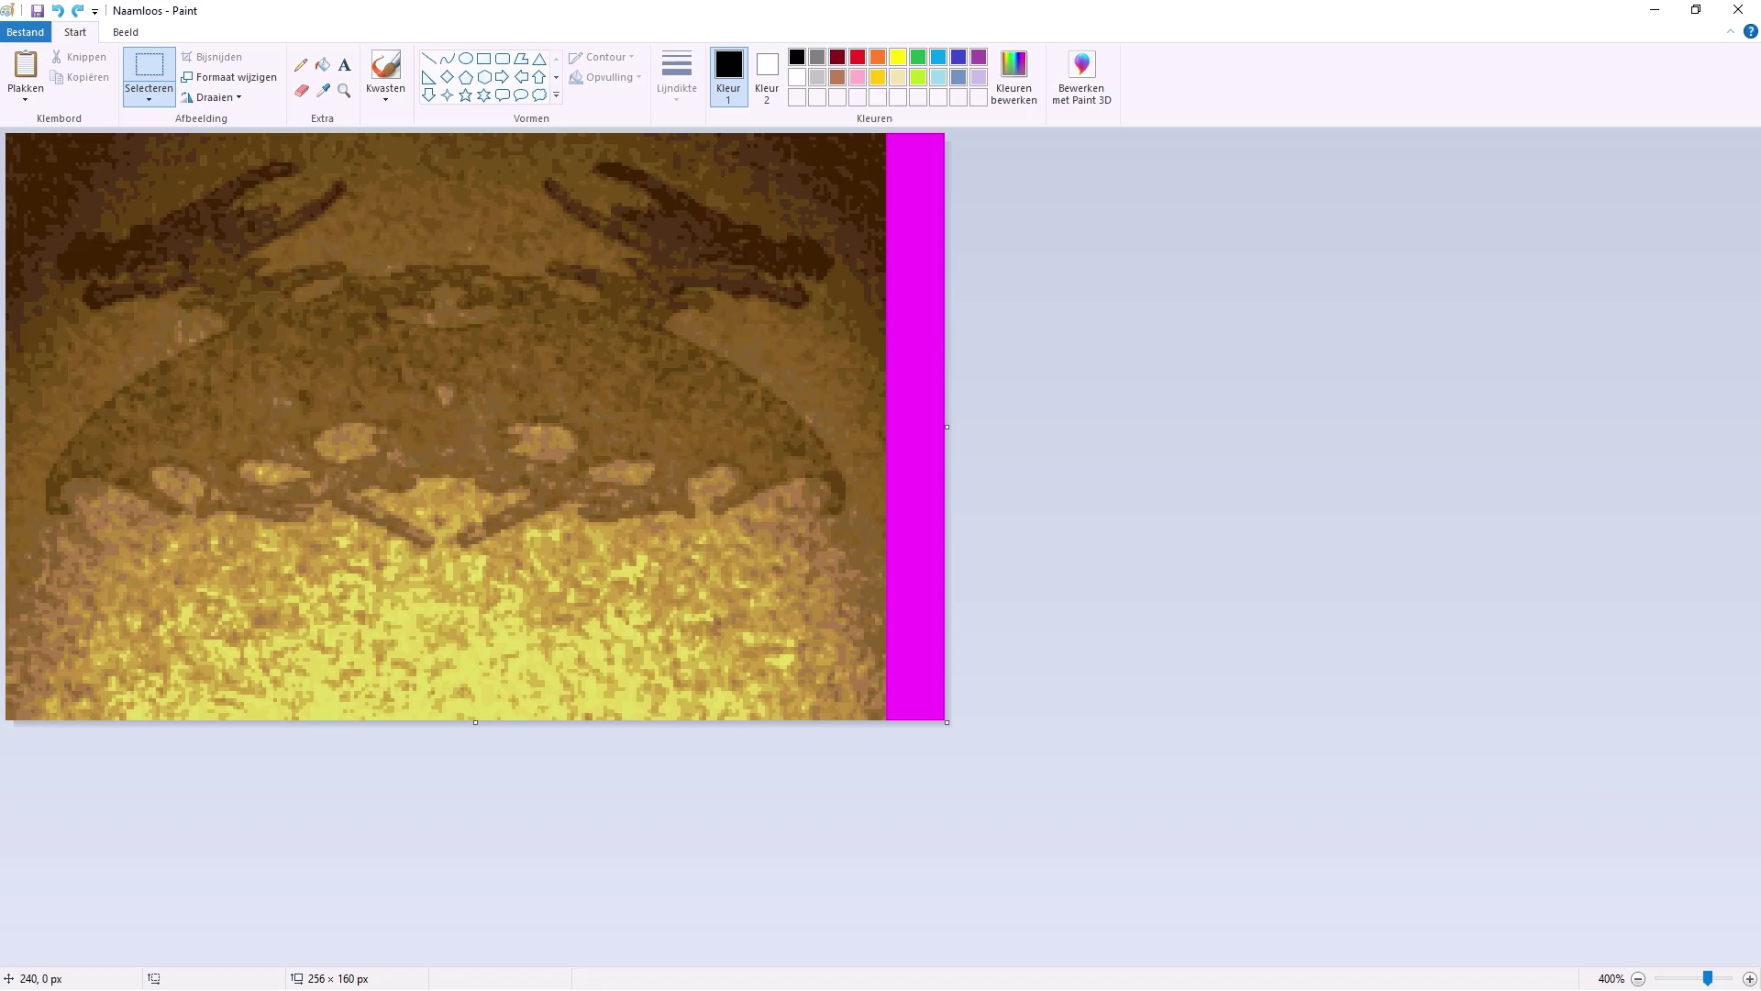
In Paint, measure the full-height magenta strip beside the background by selecting it, then clear the selection.
{"action": "mouse_move", "coordinate": [890, 134]}
{"action": "left_mouse_down"}
{"action": "mouse_move", "coordinate": [923, 184]}
{"action": "mouse_move", "coordinate": [947, 725]}
{"action": "mouse_move", "coordinate": [886, 130]}
{"action": "left_mouse_up"}
{"action": "left_click", "coordinate": [959, 730]}
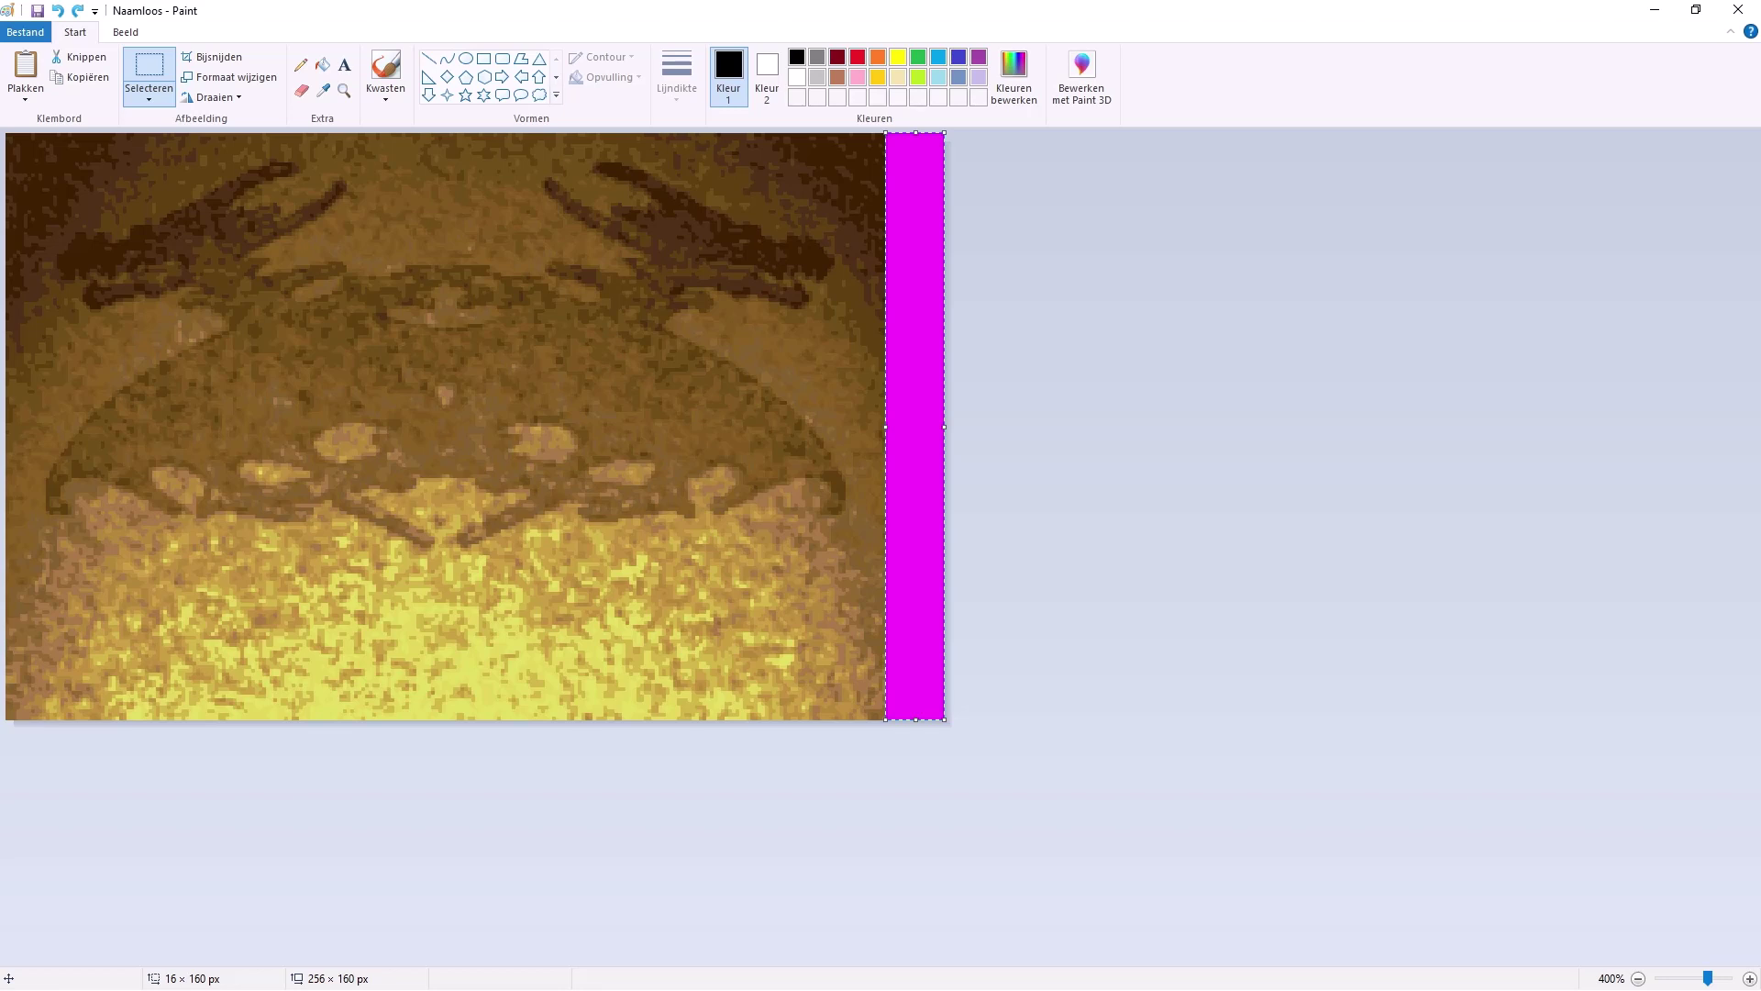
{"action": "key", "text": "Escape"}
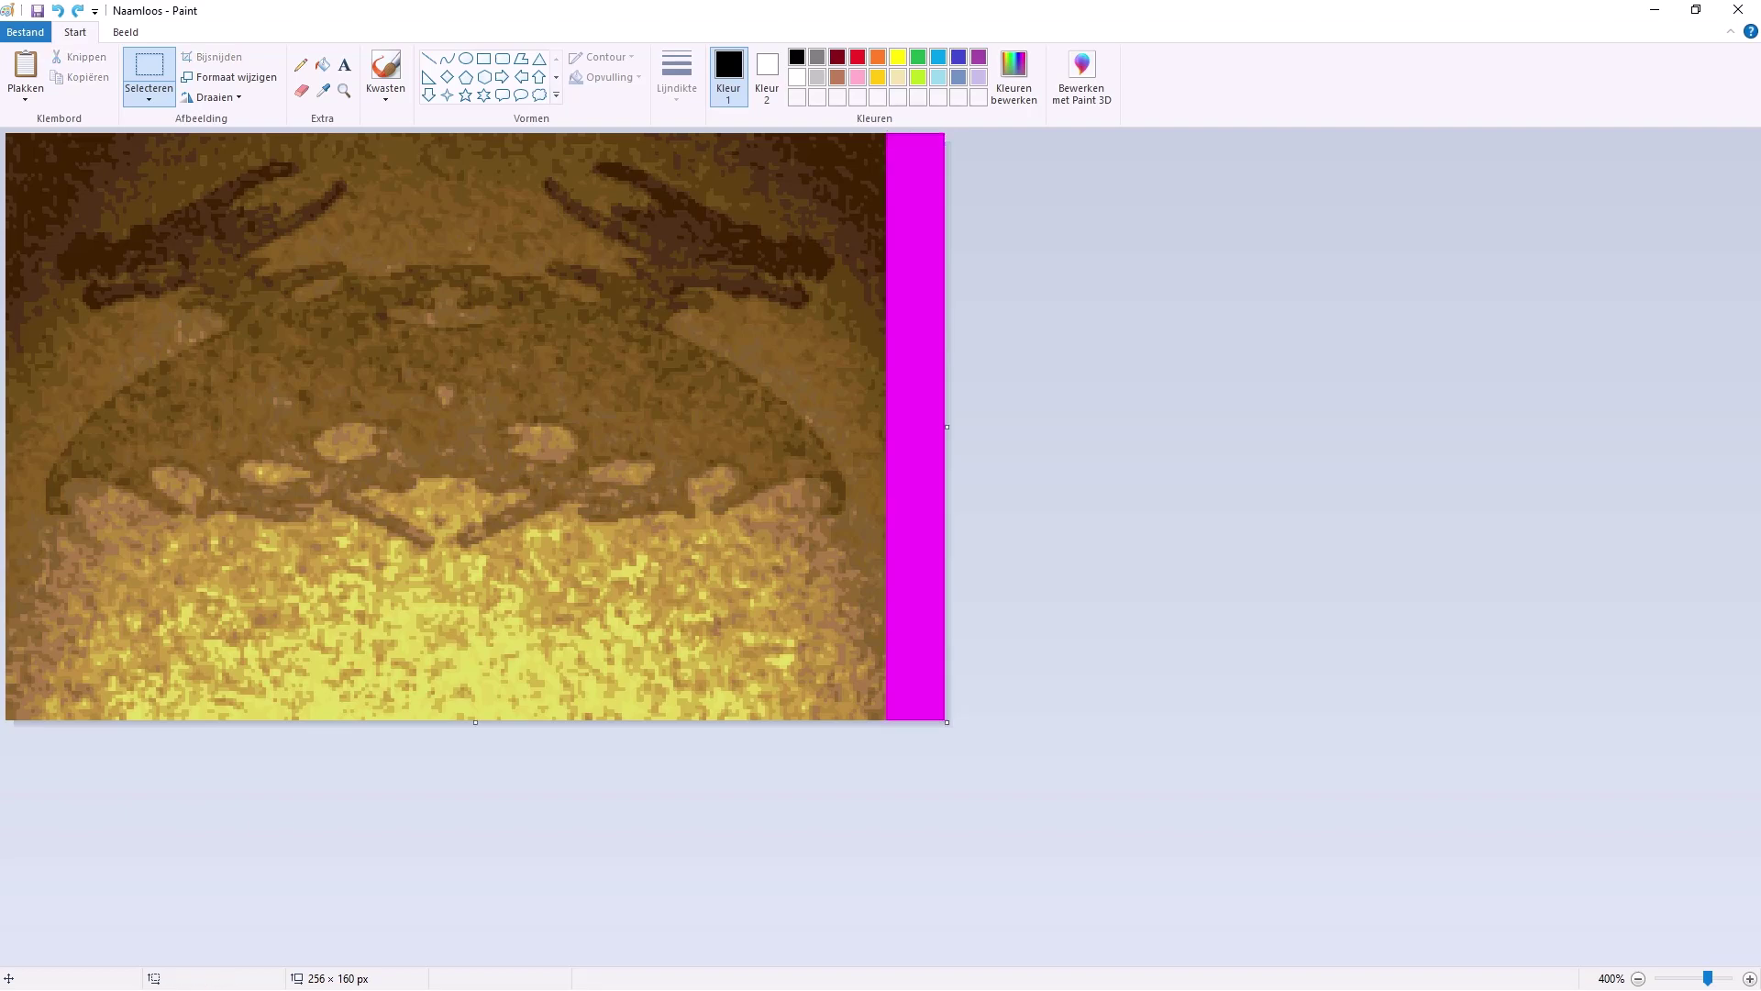
Paste the full mural artwork and select a 240 × 160 px area around the central hero, extending down to the mural's lower edge.
{"action": "key", "text": "ctrl+v"}
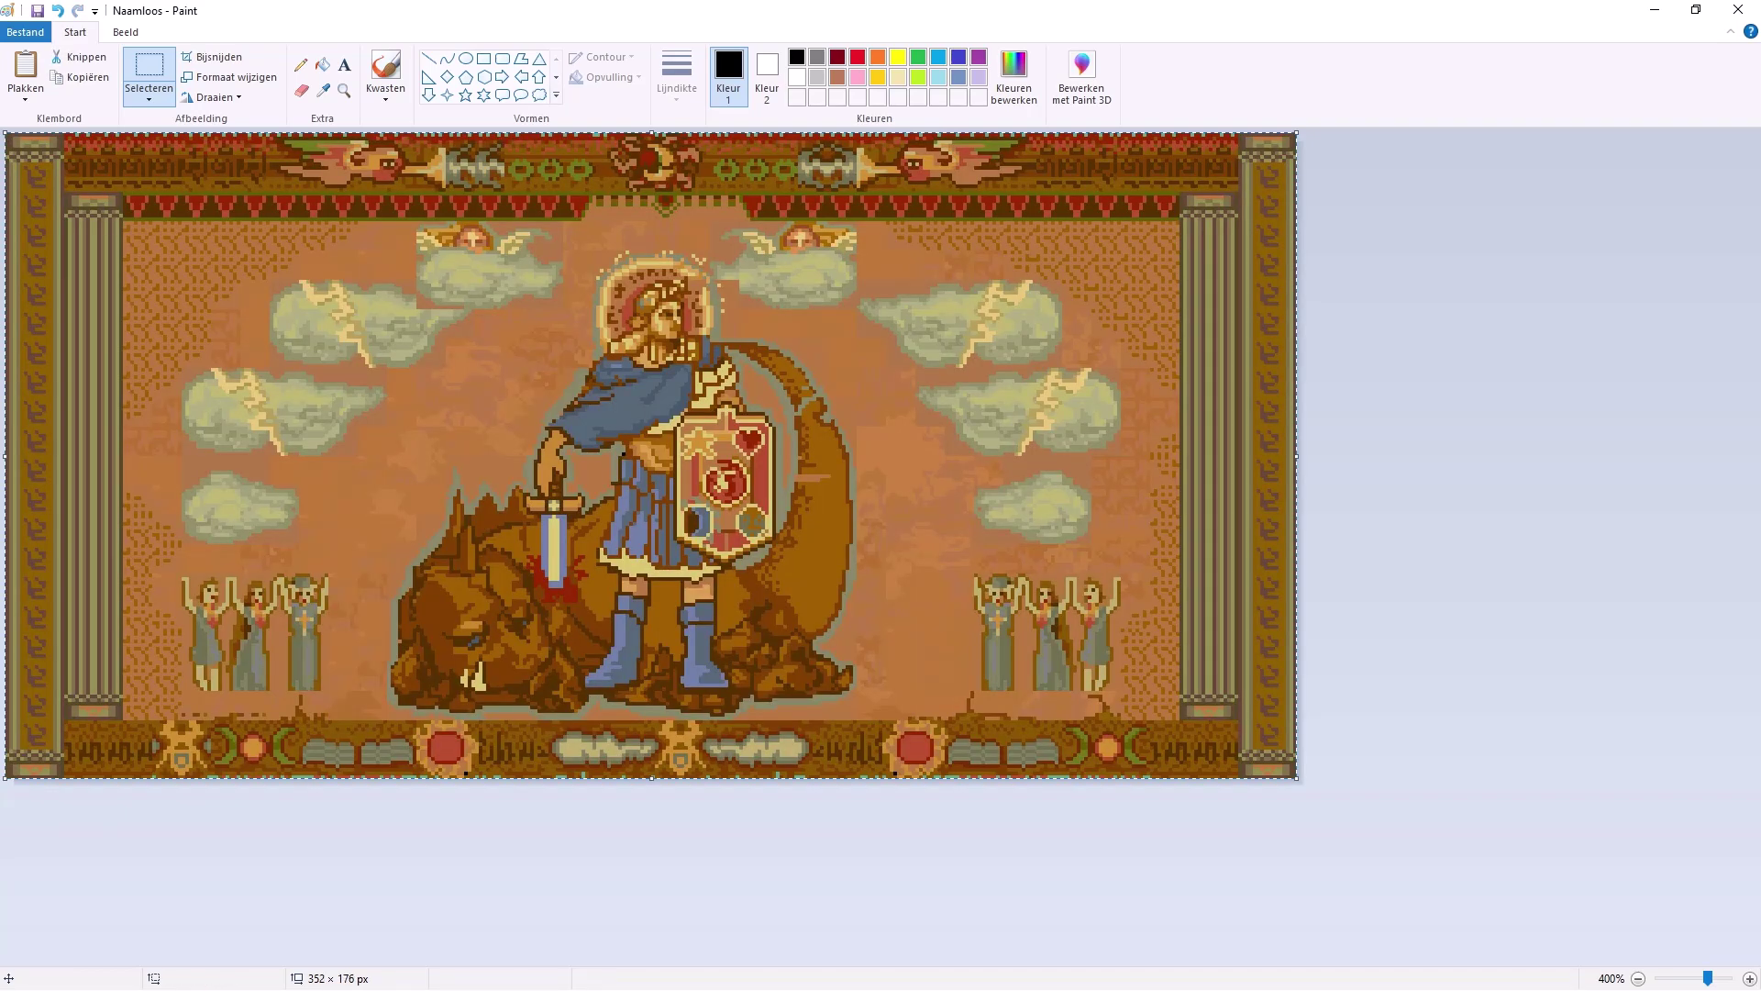
{"action": "key", "text": "Escape"}
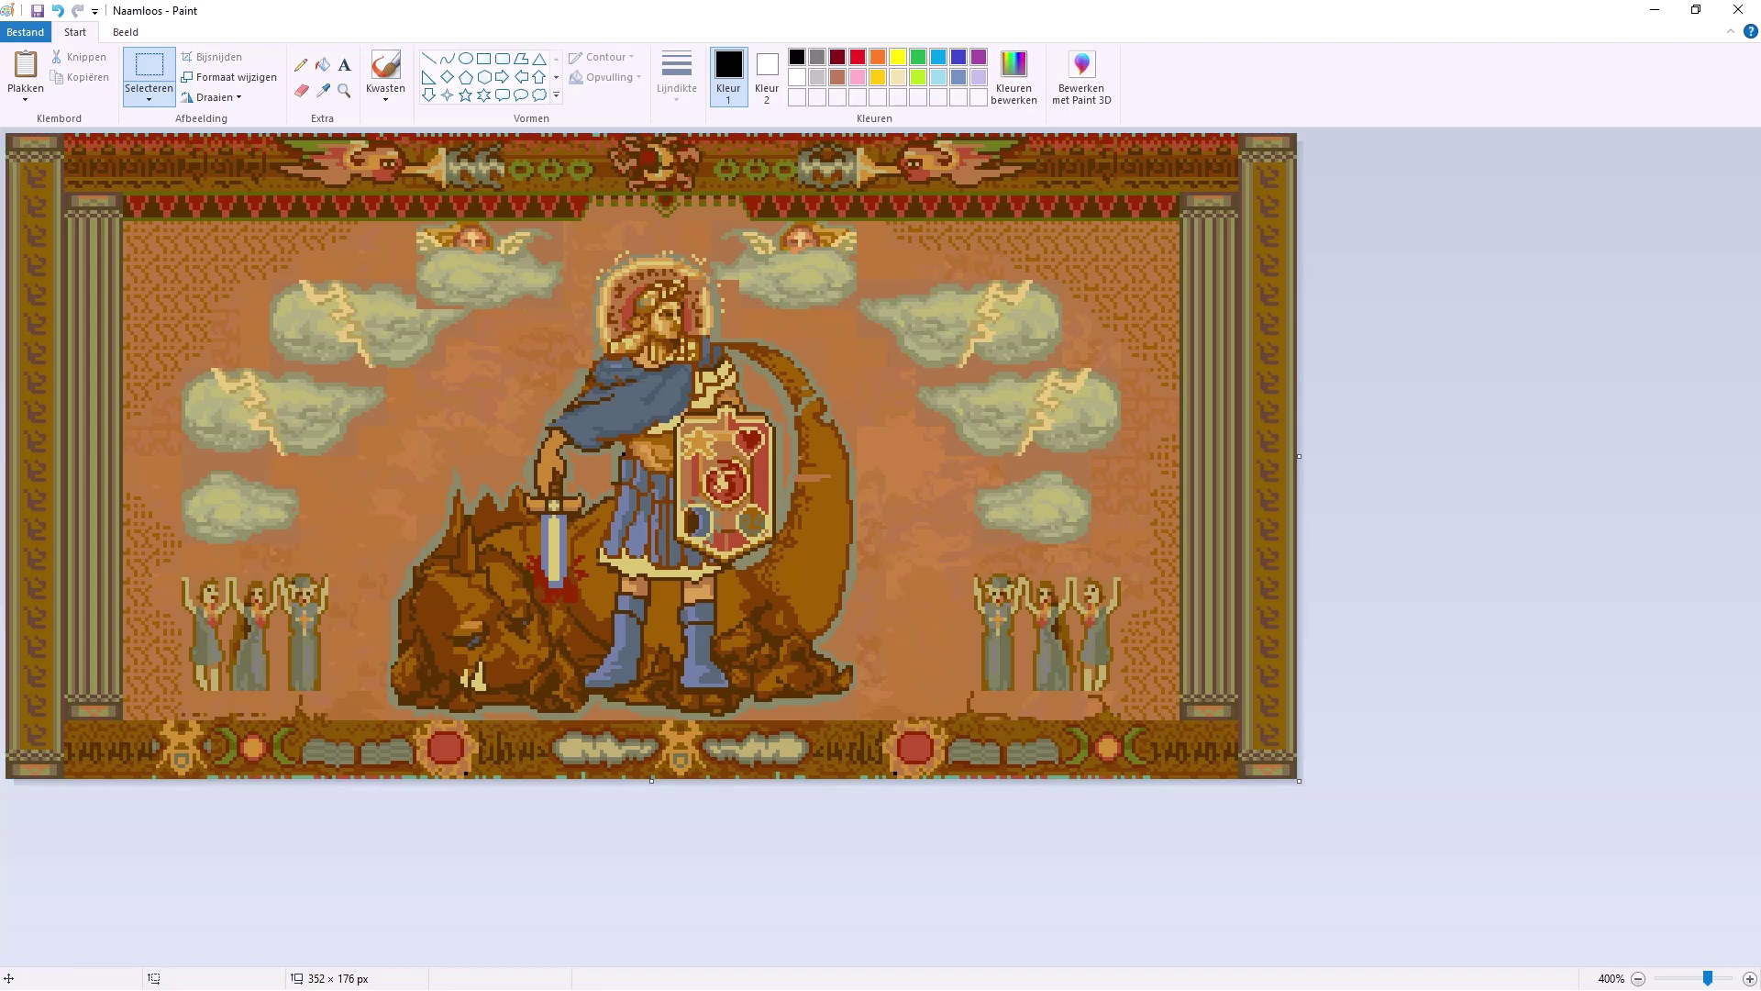
{"action": "left_click_drag", "start_coordinate": [840, 381], "coordinate": [315, 781]}
{"action": "left_click_drag", "start_coordinate": [1001, 209], "coordinate": [1190, 175]}
{"action": "left_click_drag", "start_coordinate": [1189, 174], "coordinate": [1190, 174]}
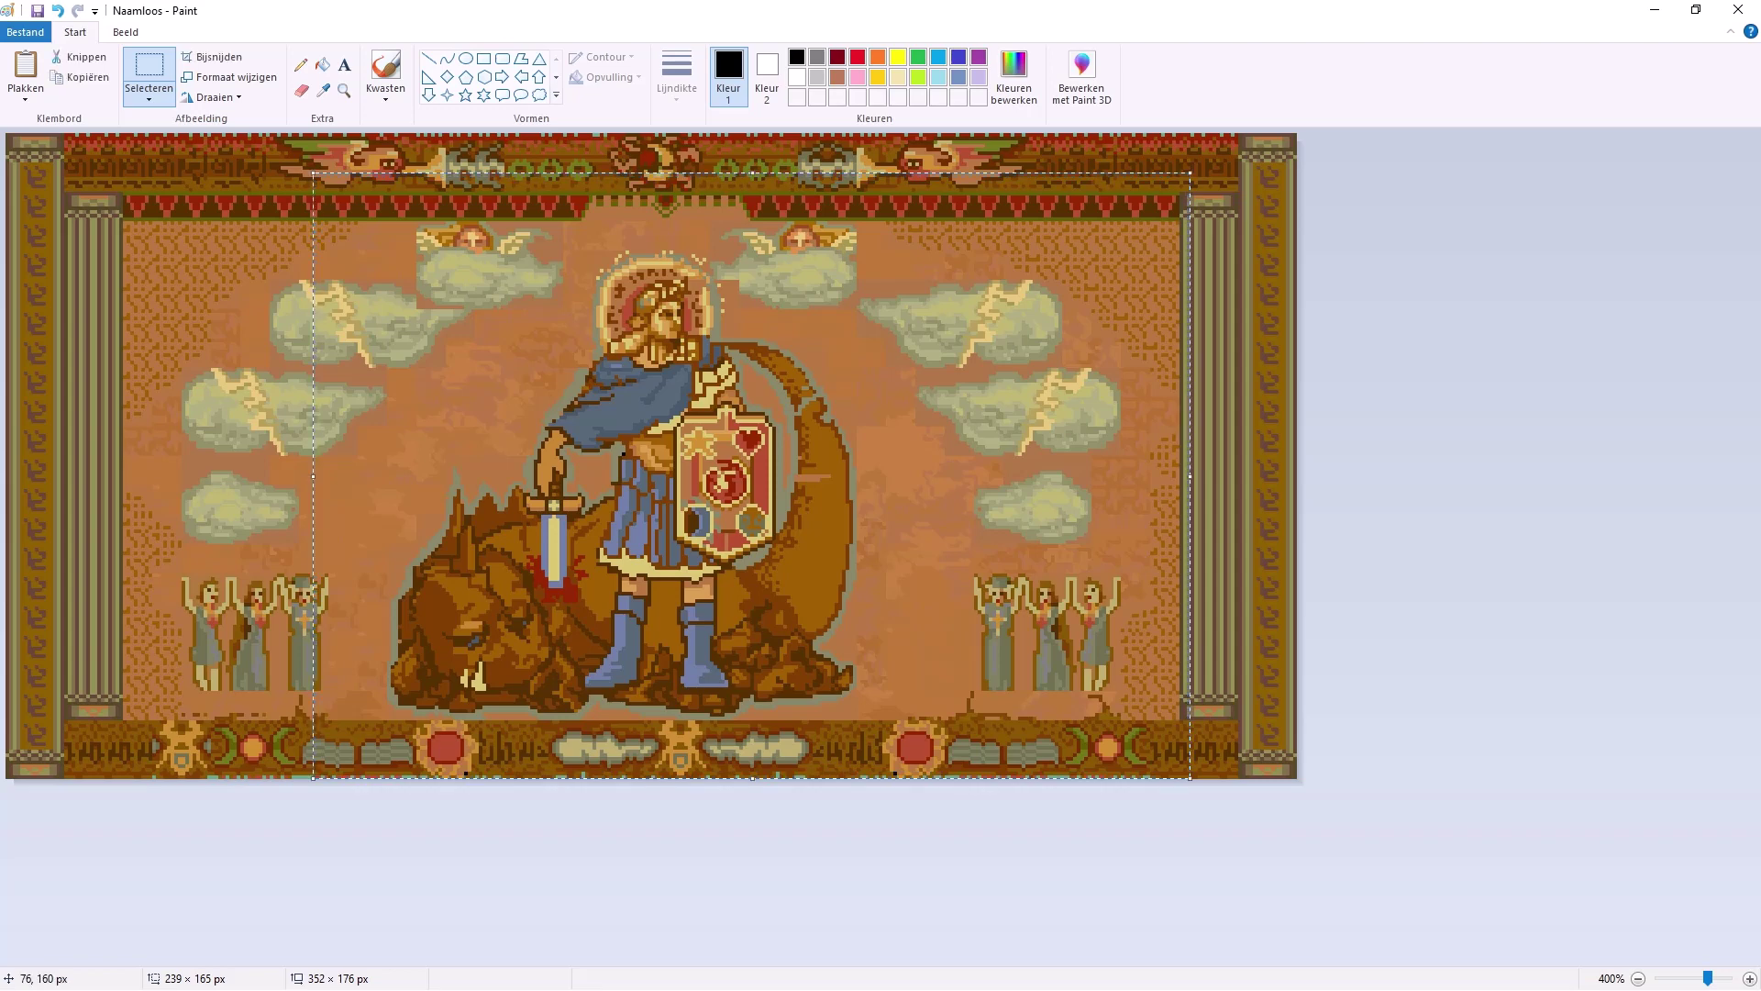
{"action": "left_click_drag", "start_coordinate": [223, 778], "coordinate": [1095, 252]}
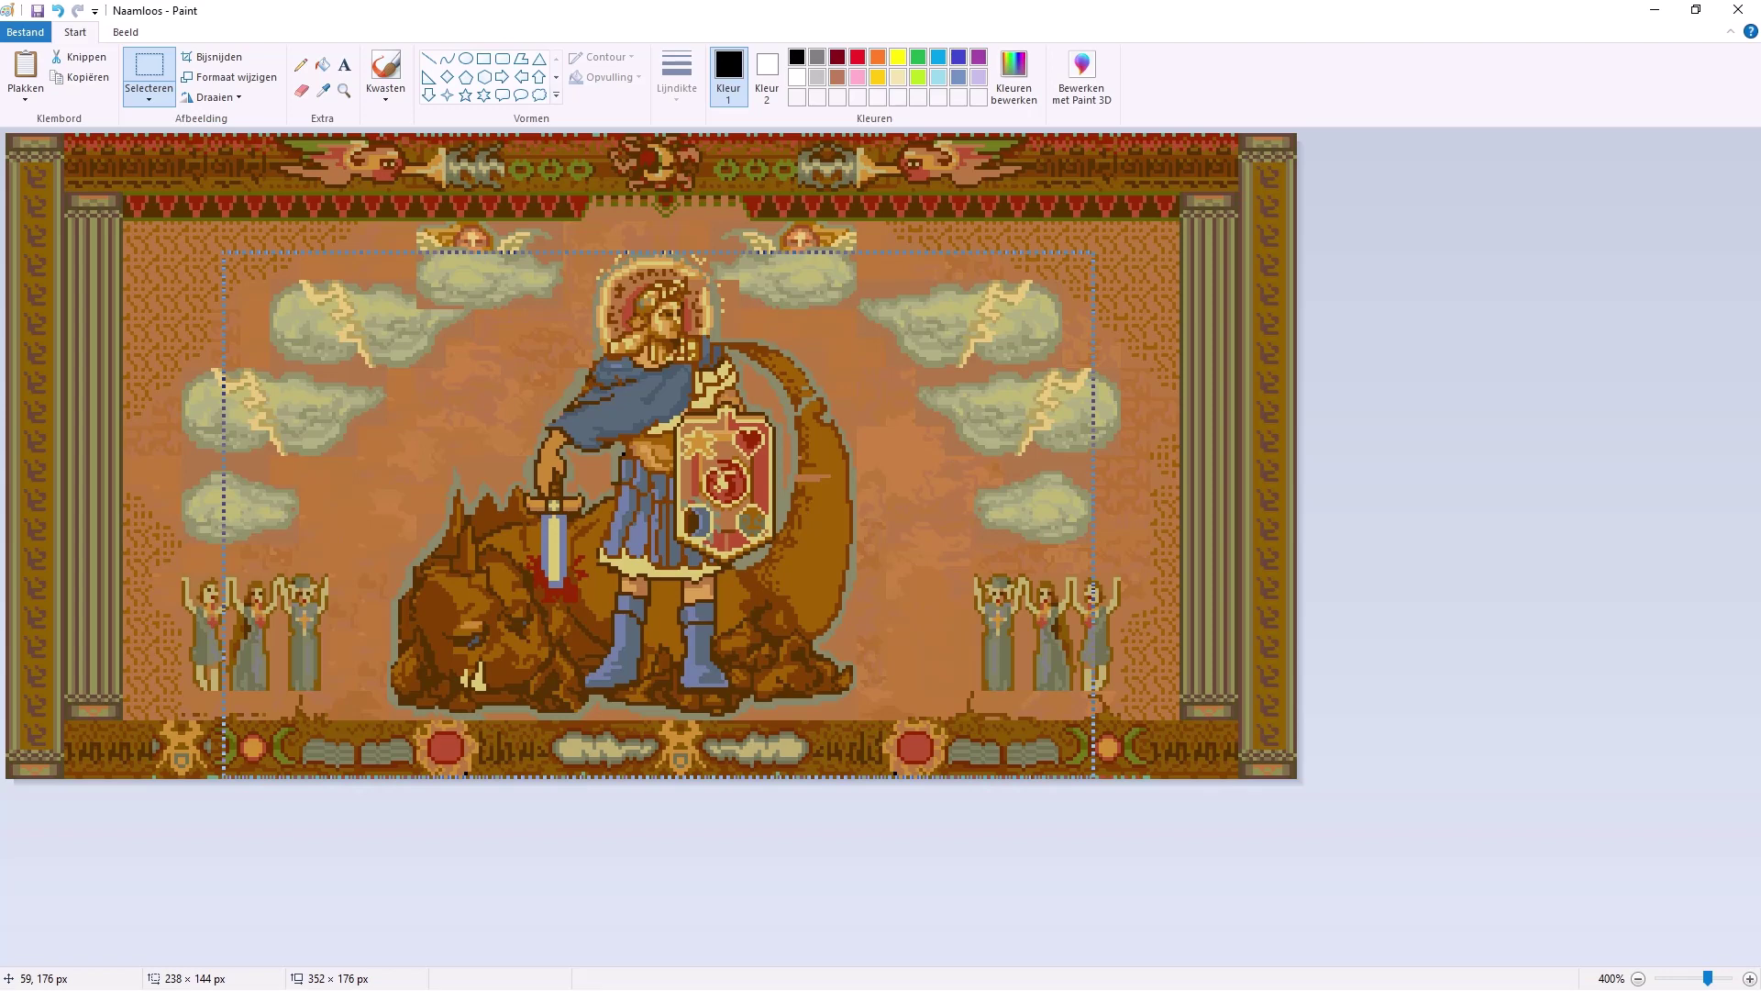
{"action": "left_click_drag", "start_coordinate": [1093, 252], "coordinate": [1101, 252]}
{"action": "left_click_drag", "start_coordinate": [1101, 253], "coordinate": [1101, 194]}
{"action": "left_click", "coordinate": [221, 778]}
{"action": "left_click_drag", "start_coordinate": [210, 778], "coordinate": [1086, 194]}
{"action": "left_click", "coordinate": [211, 780]}
{"action": "left_click_drag", "start_coordinate": [213, 777], "coordinate": [1018, 342]}
{"action": "left_click_drag", "start_coordinate": [1110, 293], "coordinate": [1092, 191]}
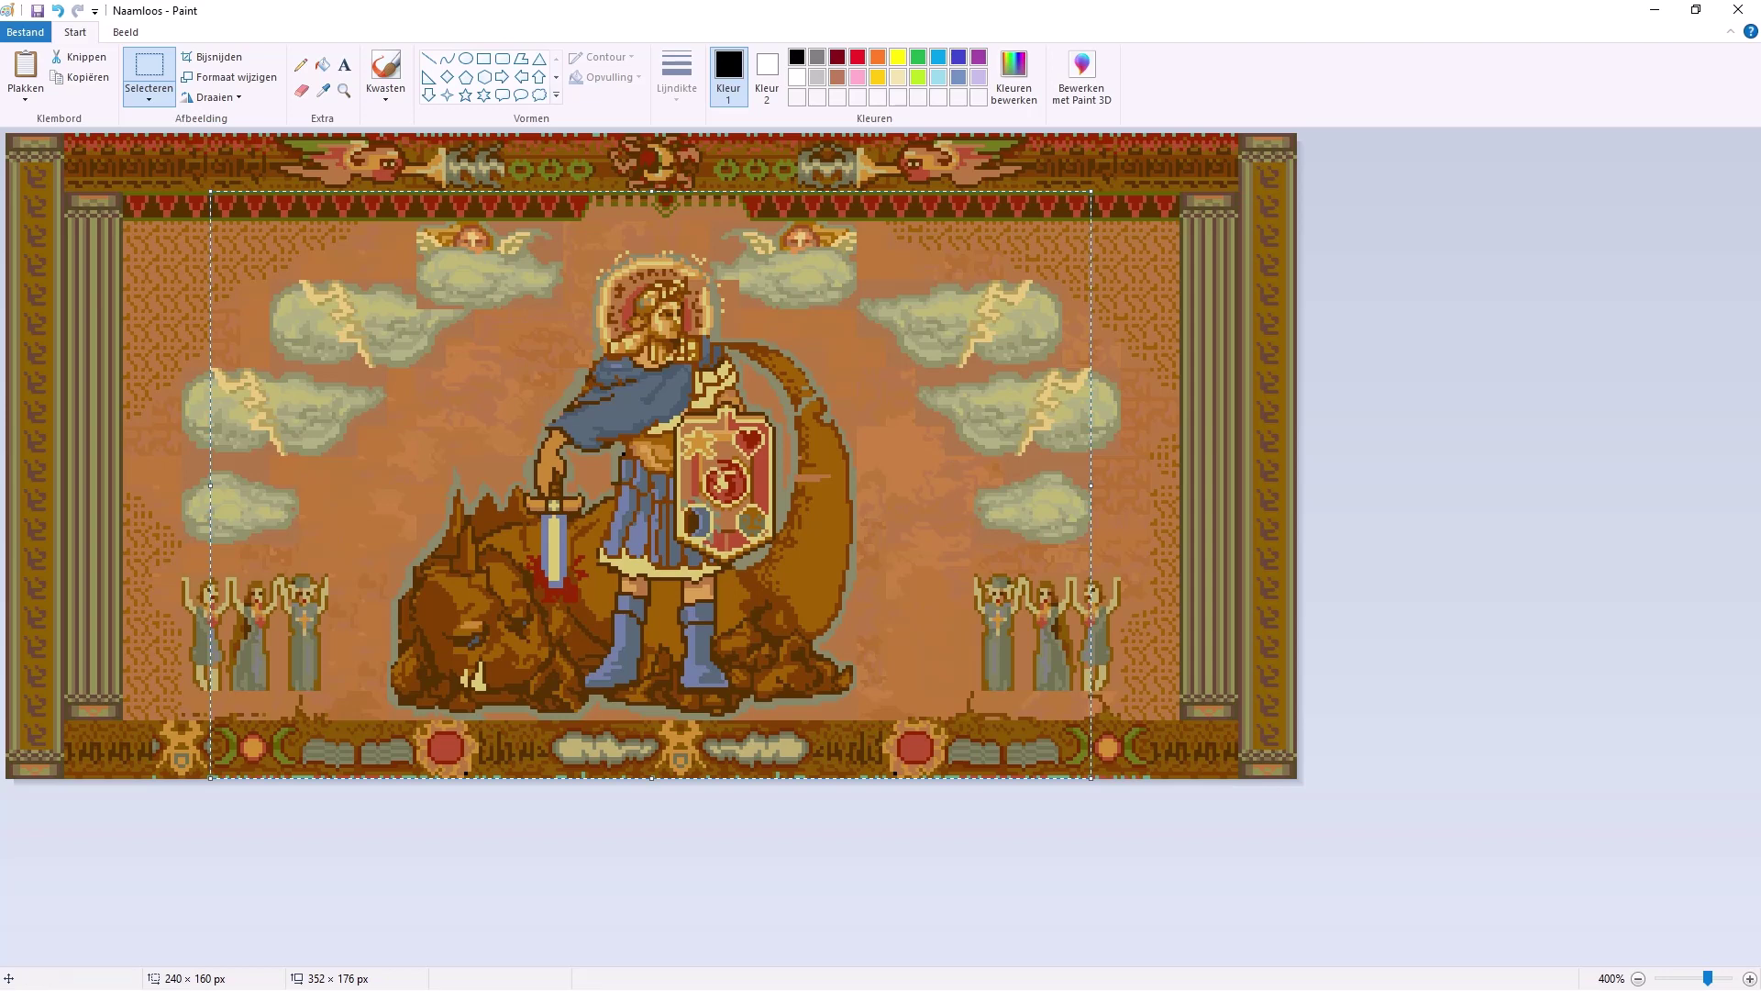
Undo the full mural paste and paste the 240 × 160 px crop over the background, leaving the magenta strip uncovered.
{"action": "key", "text": "ctrl+z"}
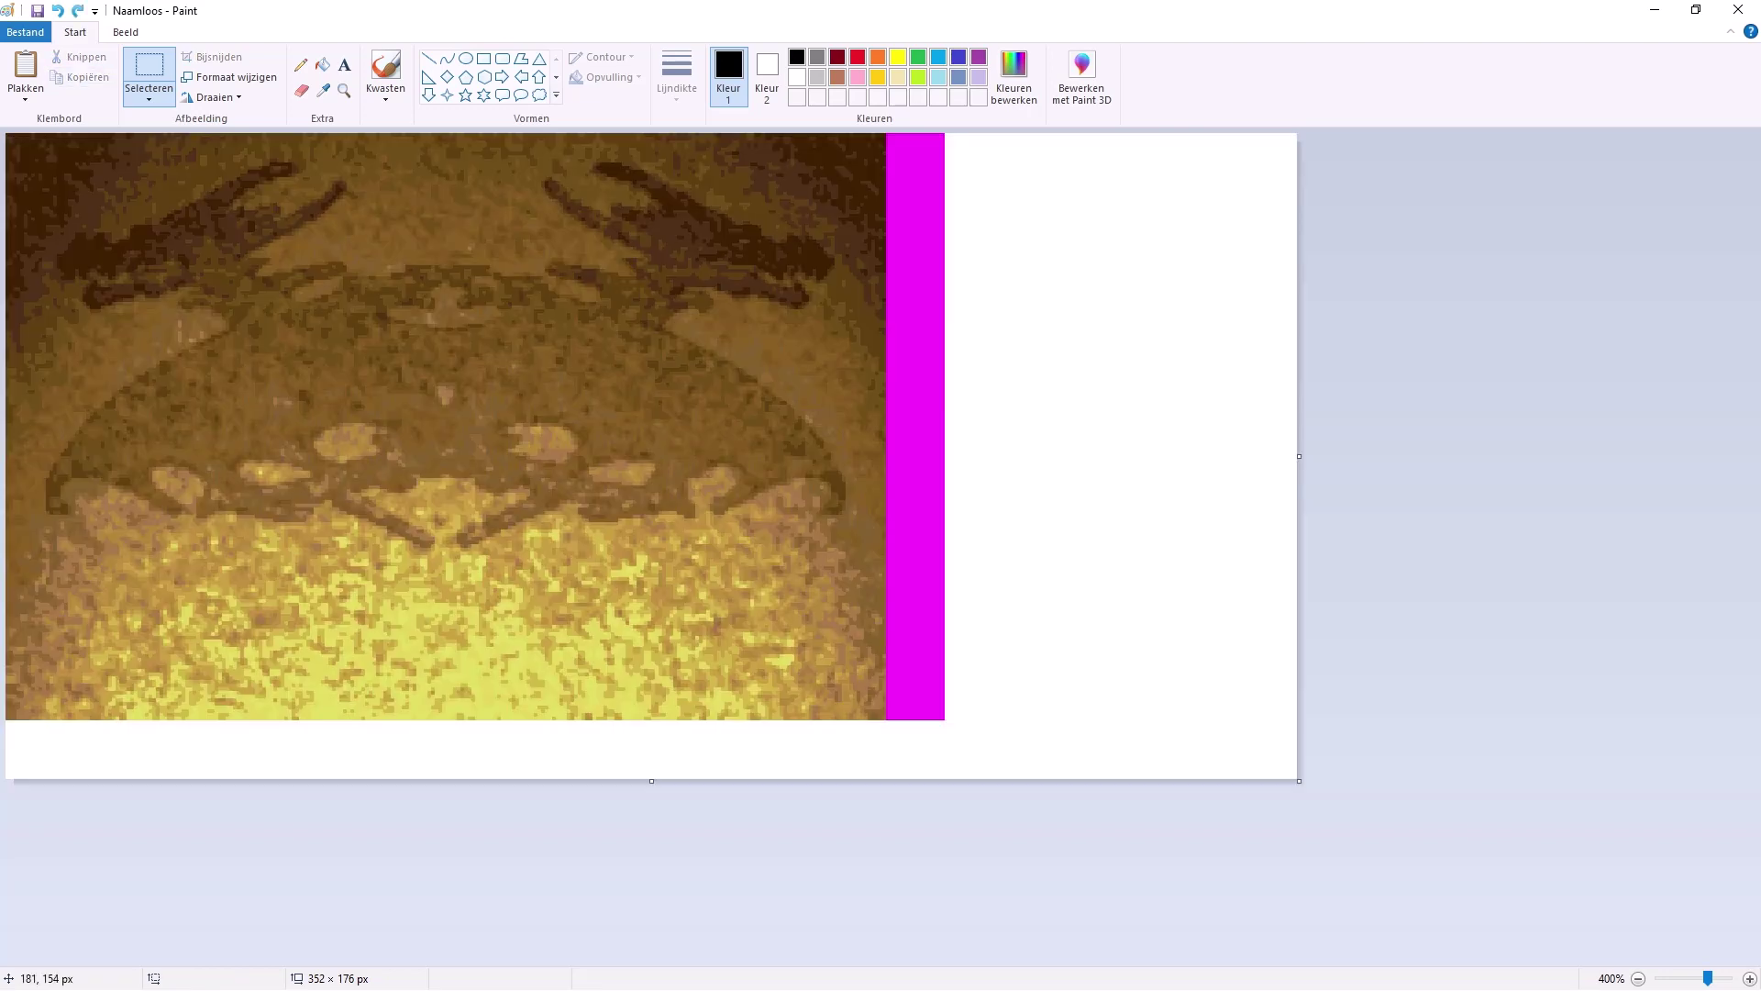
{"action": "key", "text": "ctrl+z"}
{"action": "key", "text": "ctrl+v"}
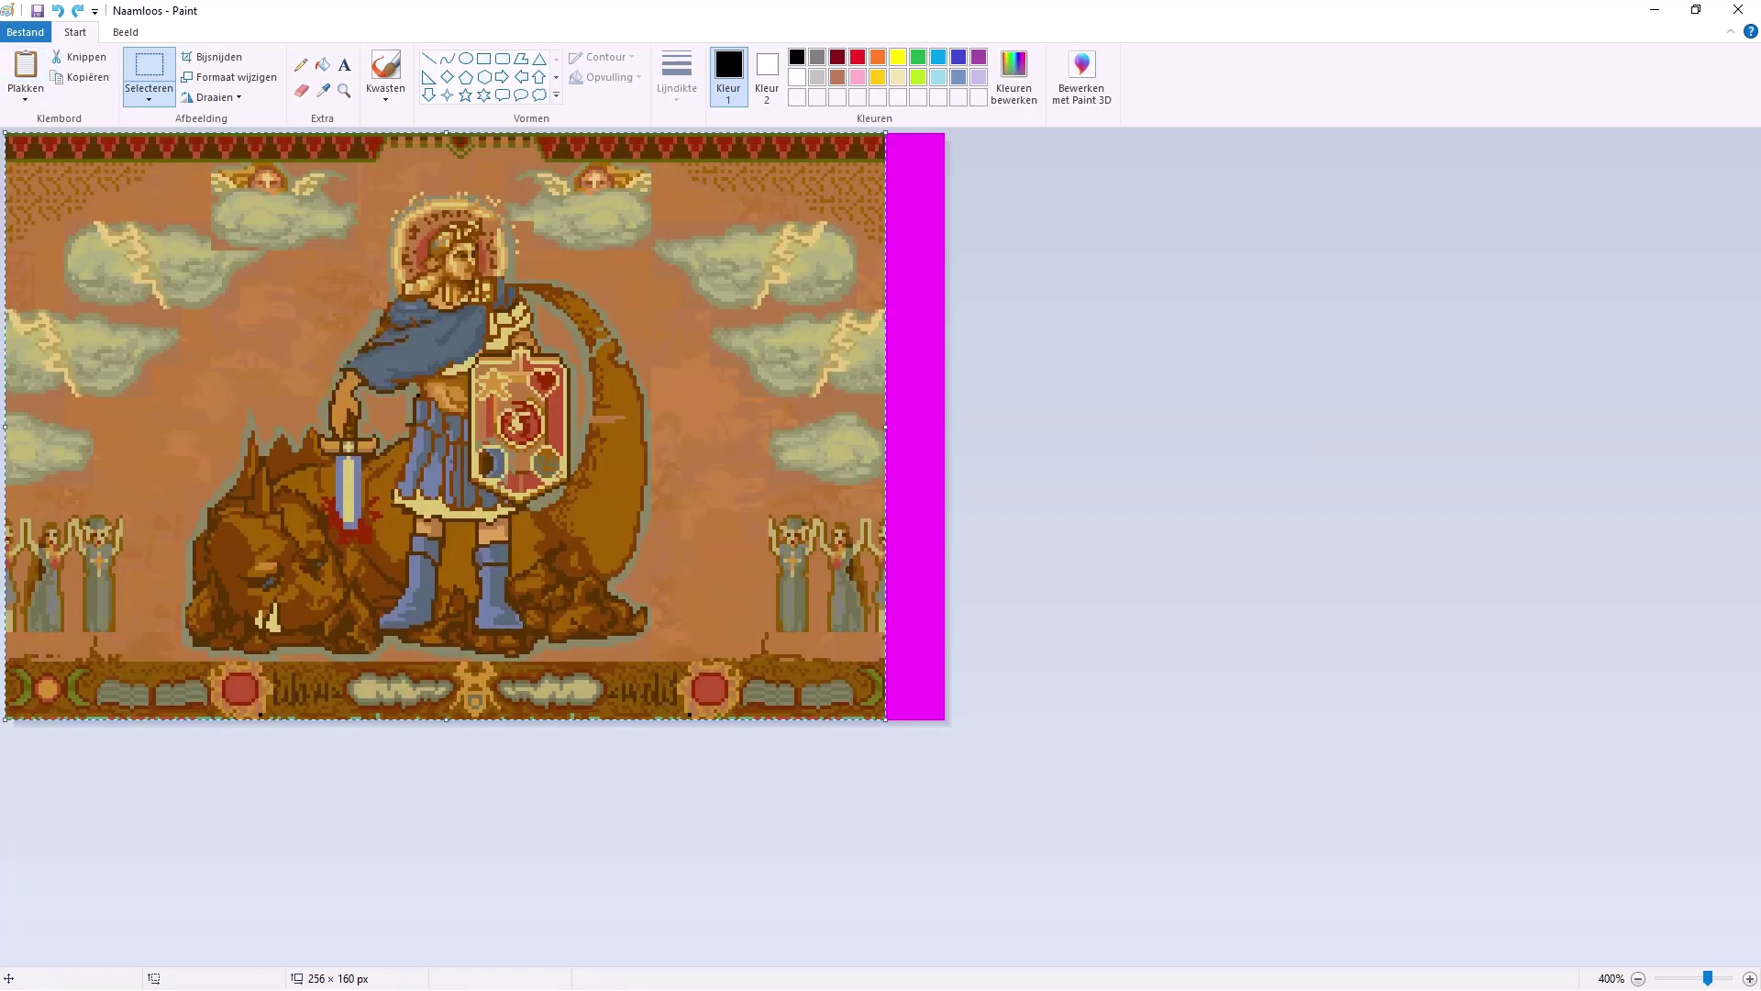
{"action": "key", "text": "Escape"}
{"action": "left_click_drag", "start_coordinate": [446, 333], "coordinate": [616, 637]}
{"action": "left_click", "coordinate": [674, 567]}
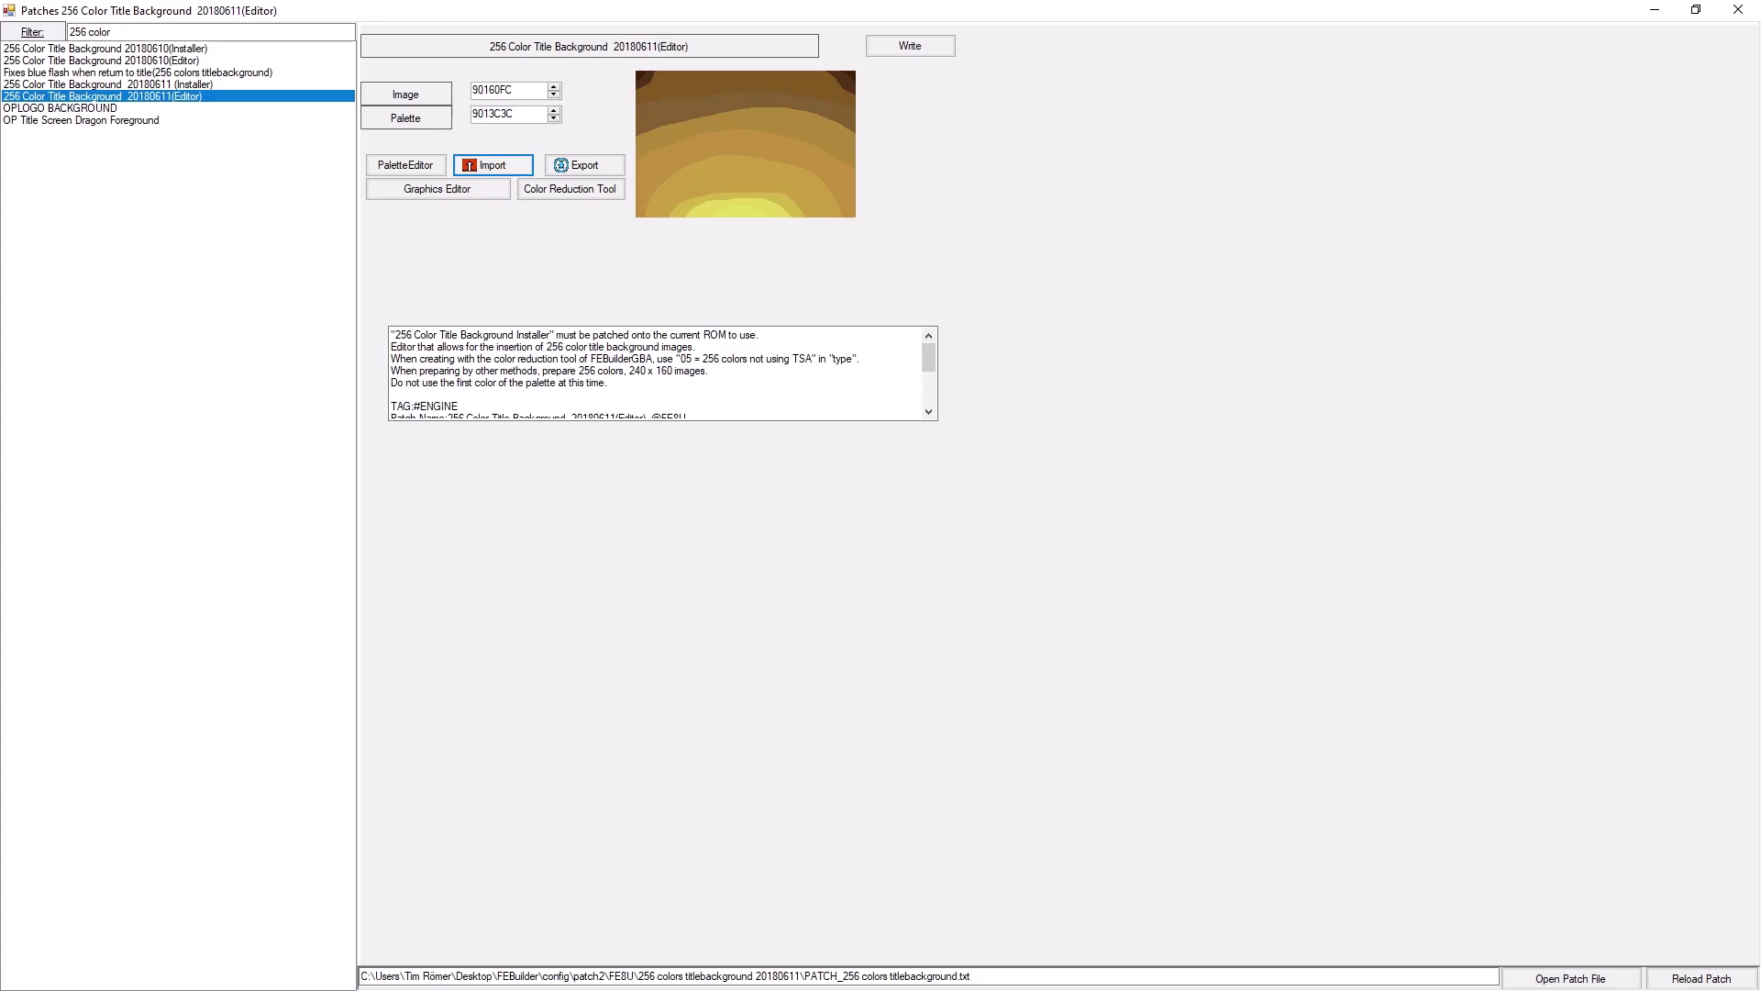
In FEBuilderGBA's patch list, review the 256 Color Title Background 20180611 Installer and Editor entries.
{"action": "left_click", "coordinate": [108, 84]}
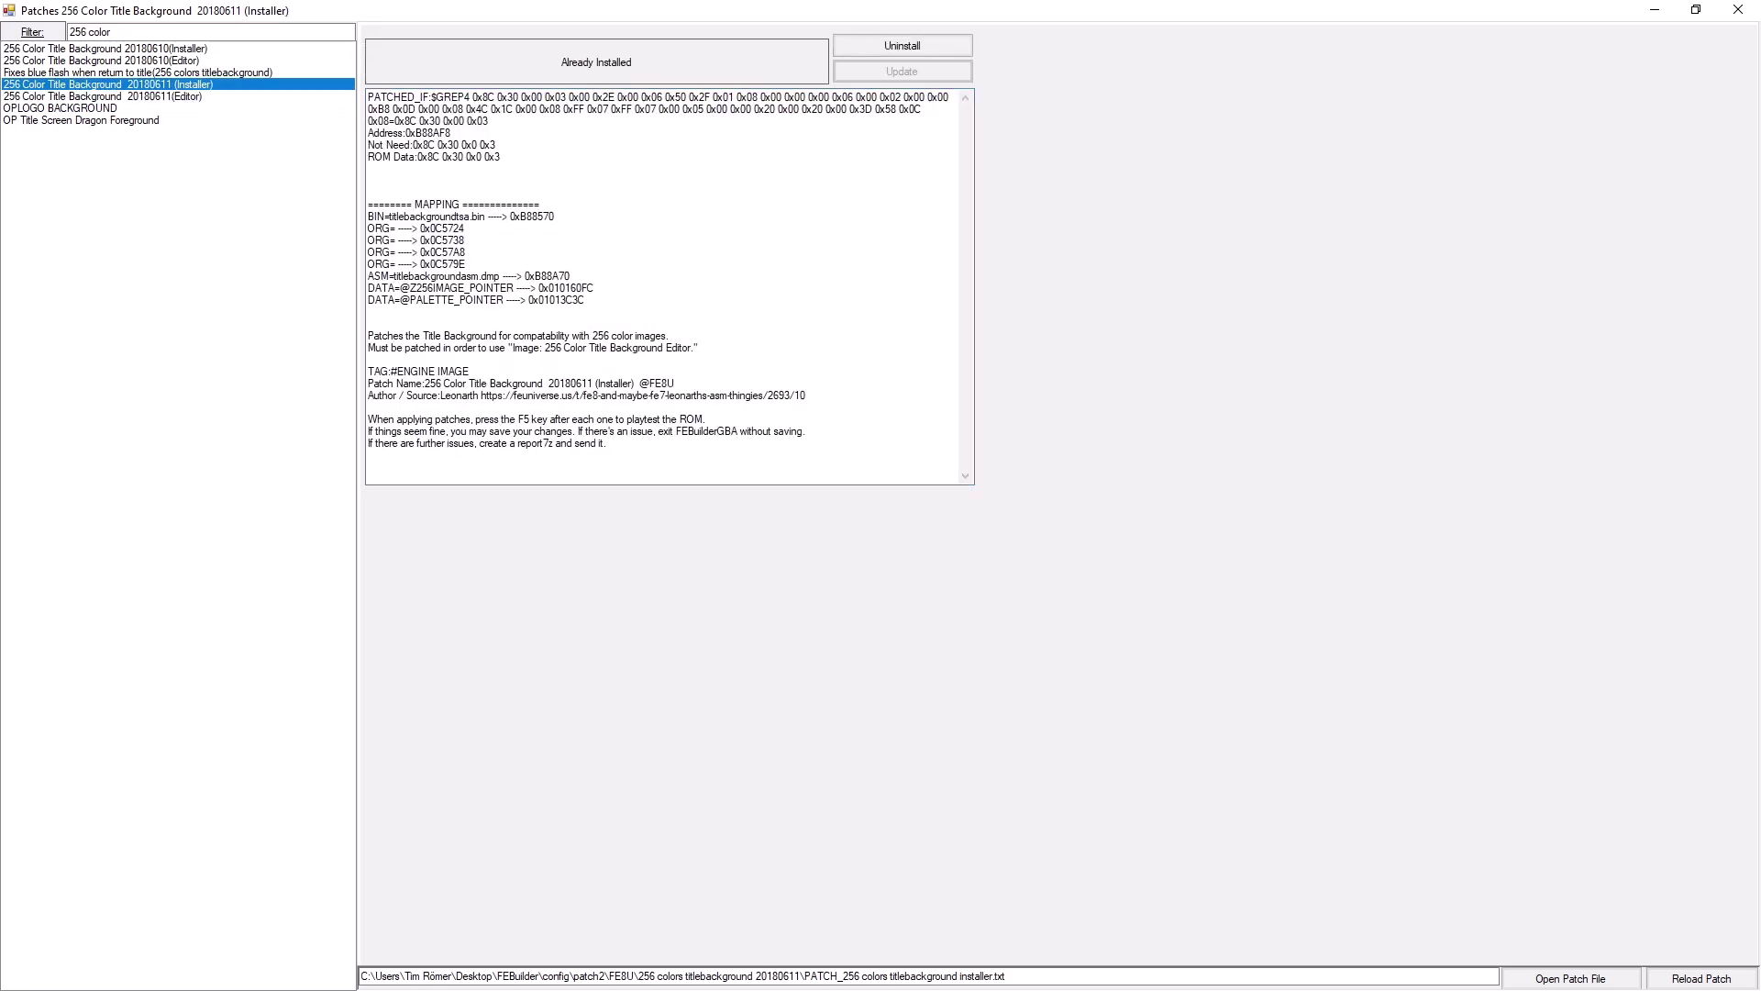
{"action": "left_click", "coordinate": [108, 96]}
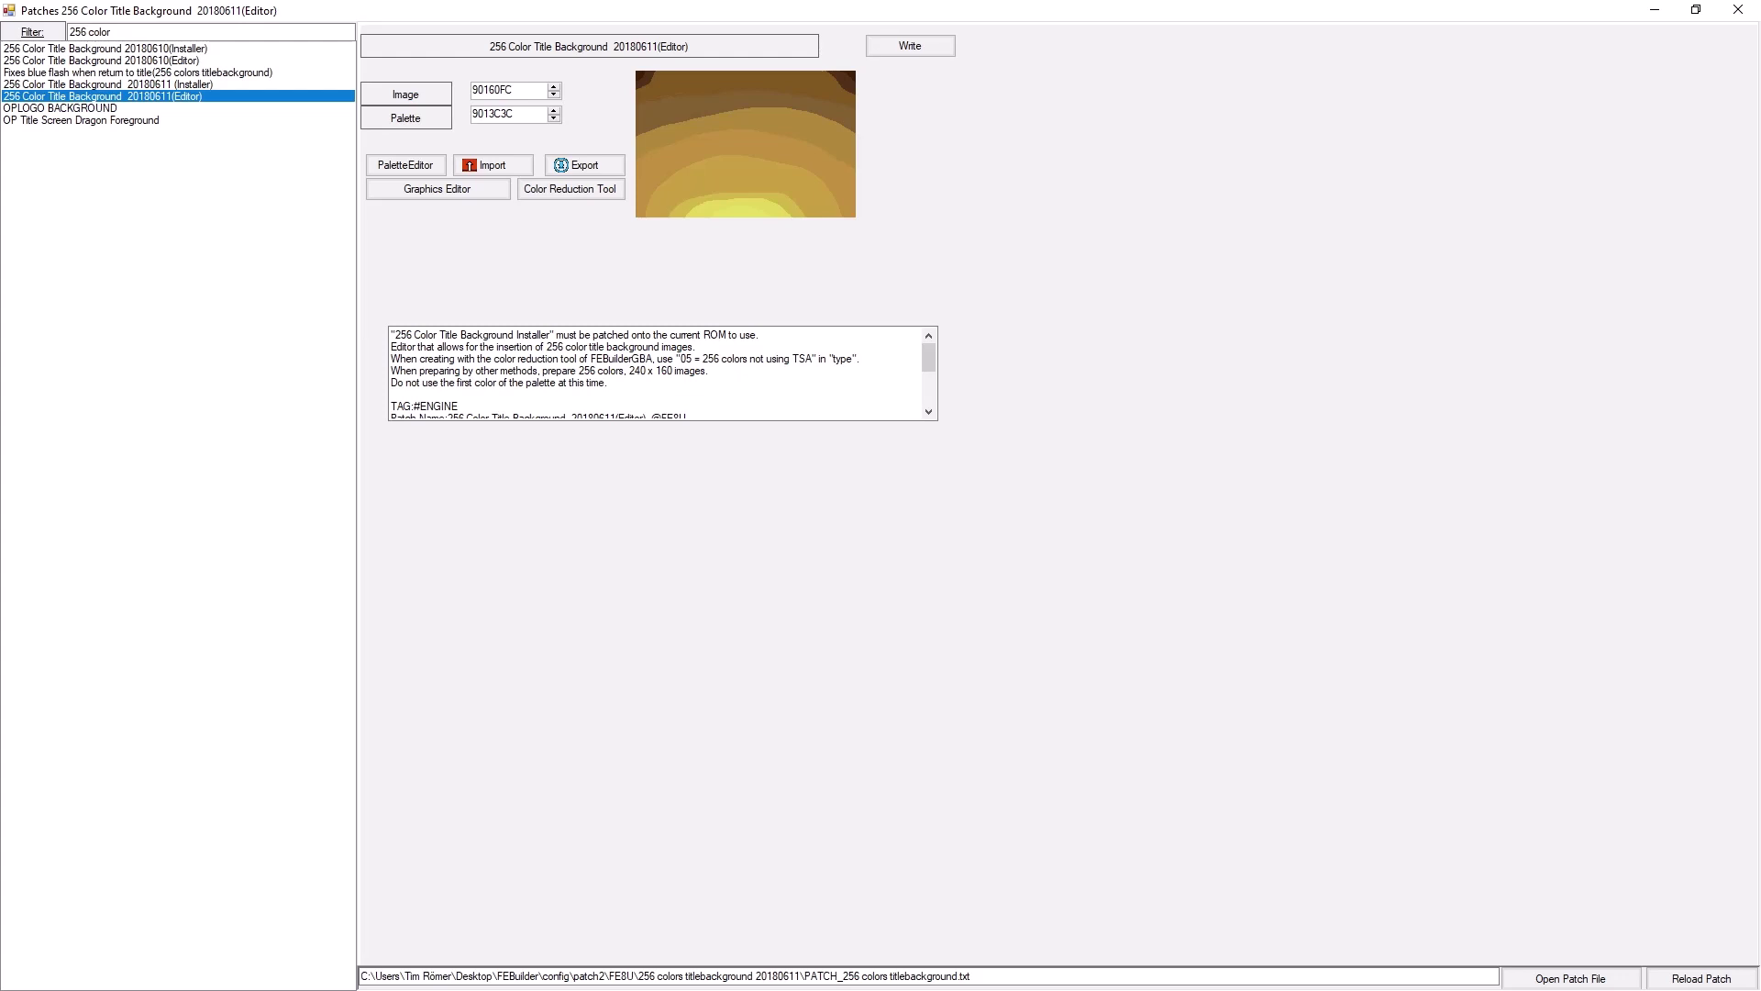
{"action": "key", "text": "Up"}
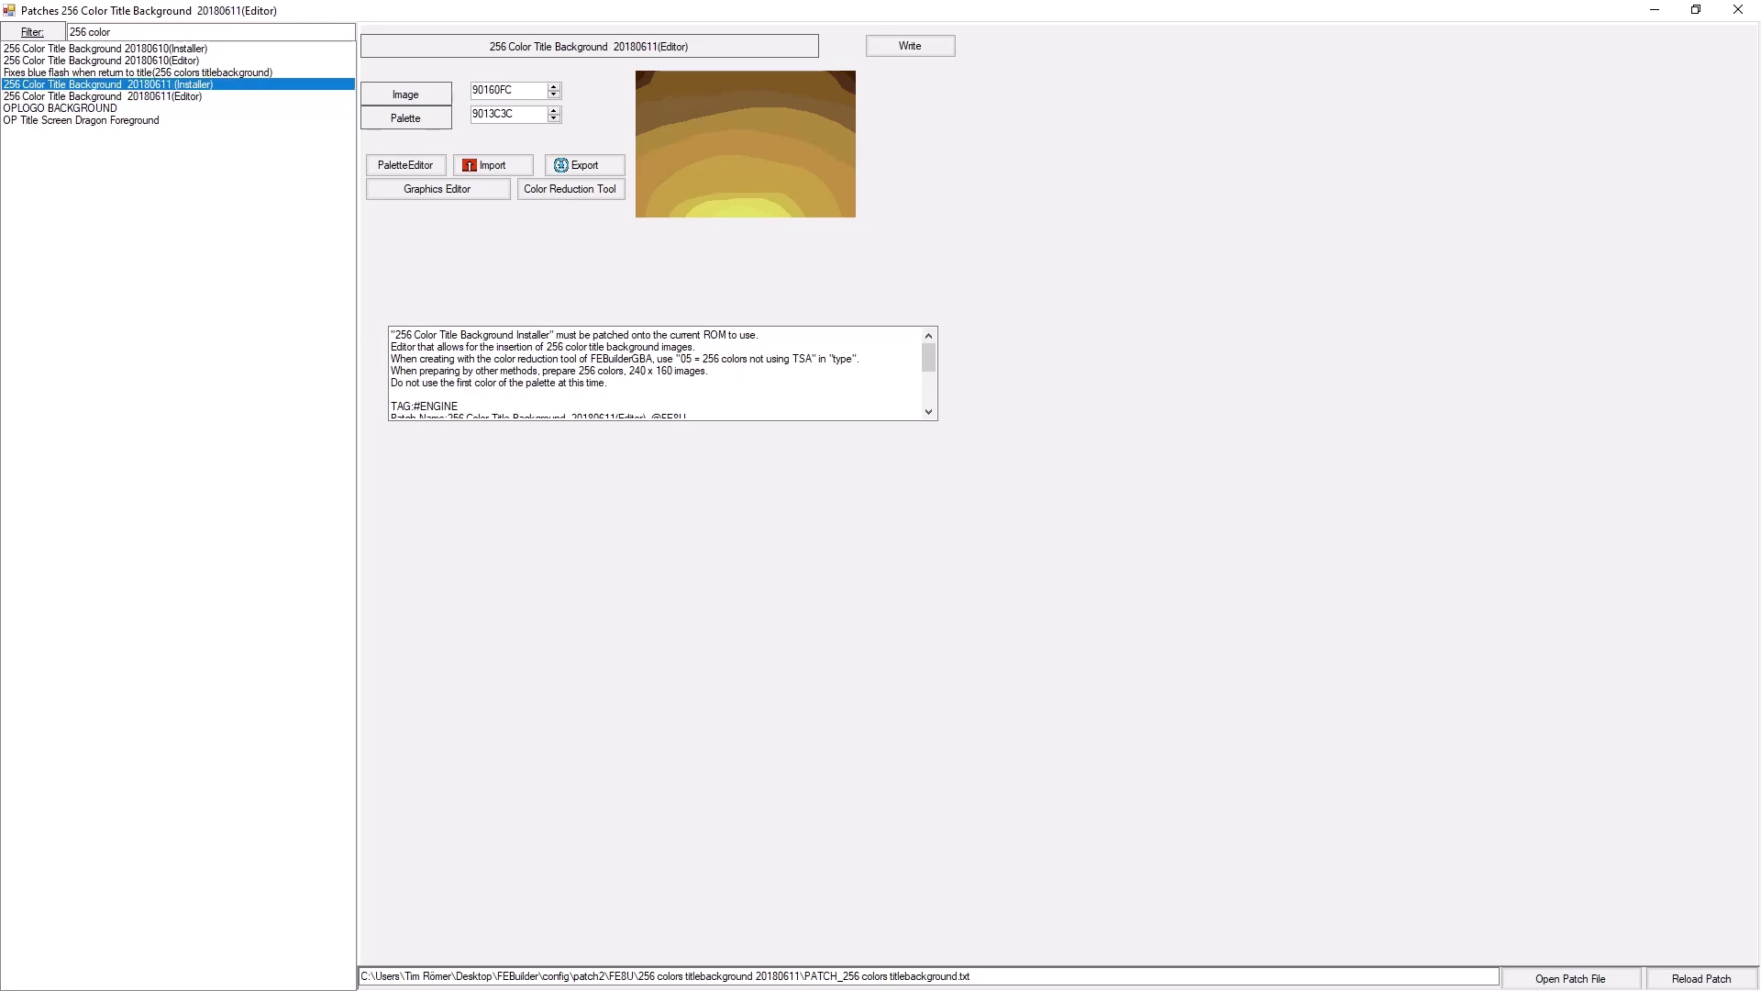
{"action": "key", "text": "Down"}
{"action": "key", "text": "Up"}
{"action": "key", "text": "Down"}
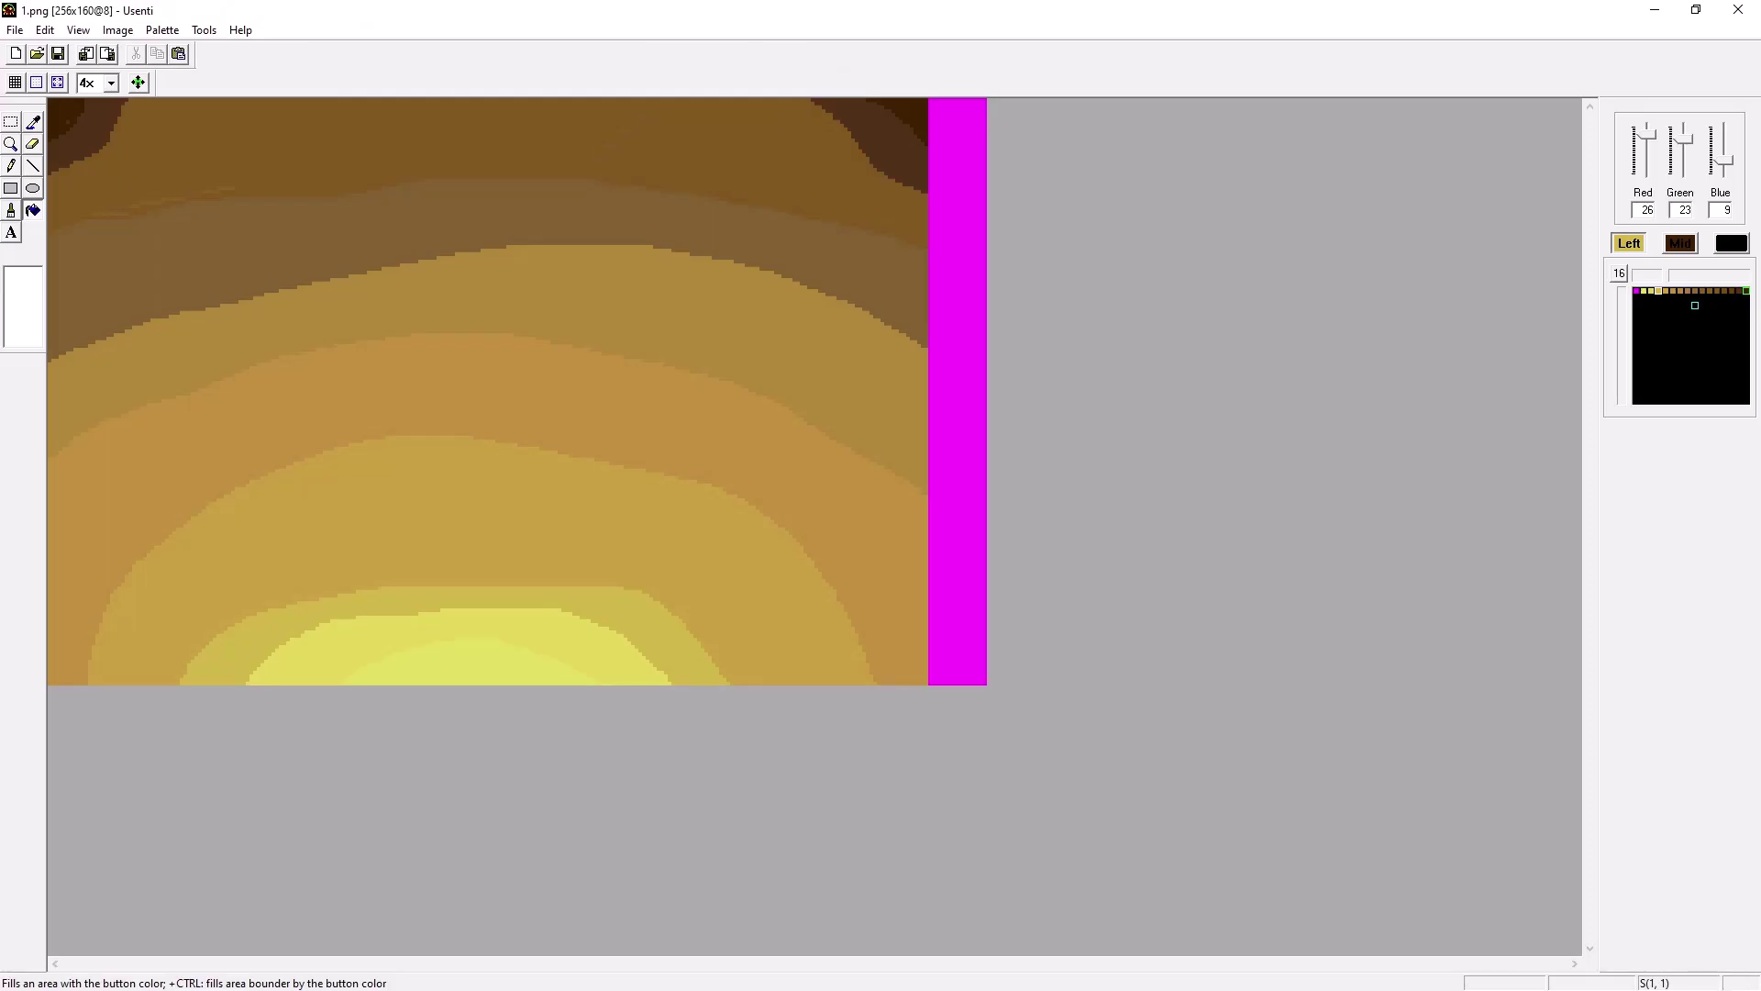
Switch to Usenti and mark out the magenta strip beside the arc artwork in 1.png with a rectangular selection.
{"action": "left_click", "coordinate": [11, 123]}
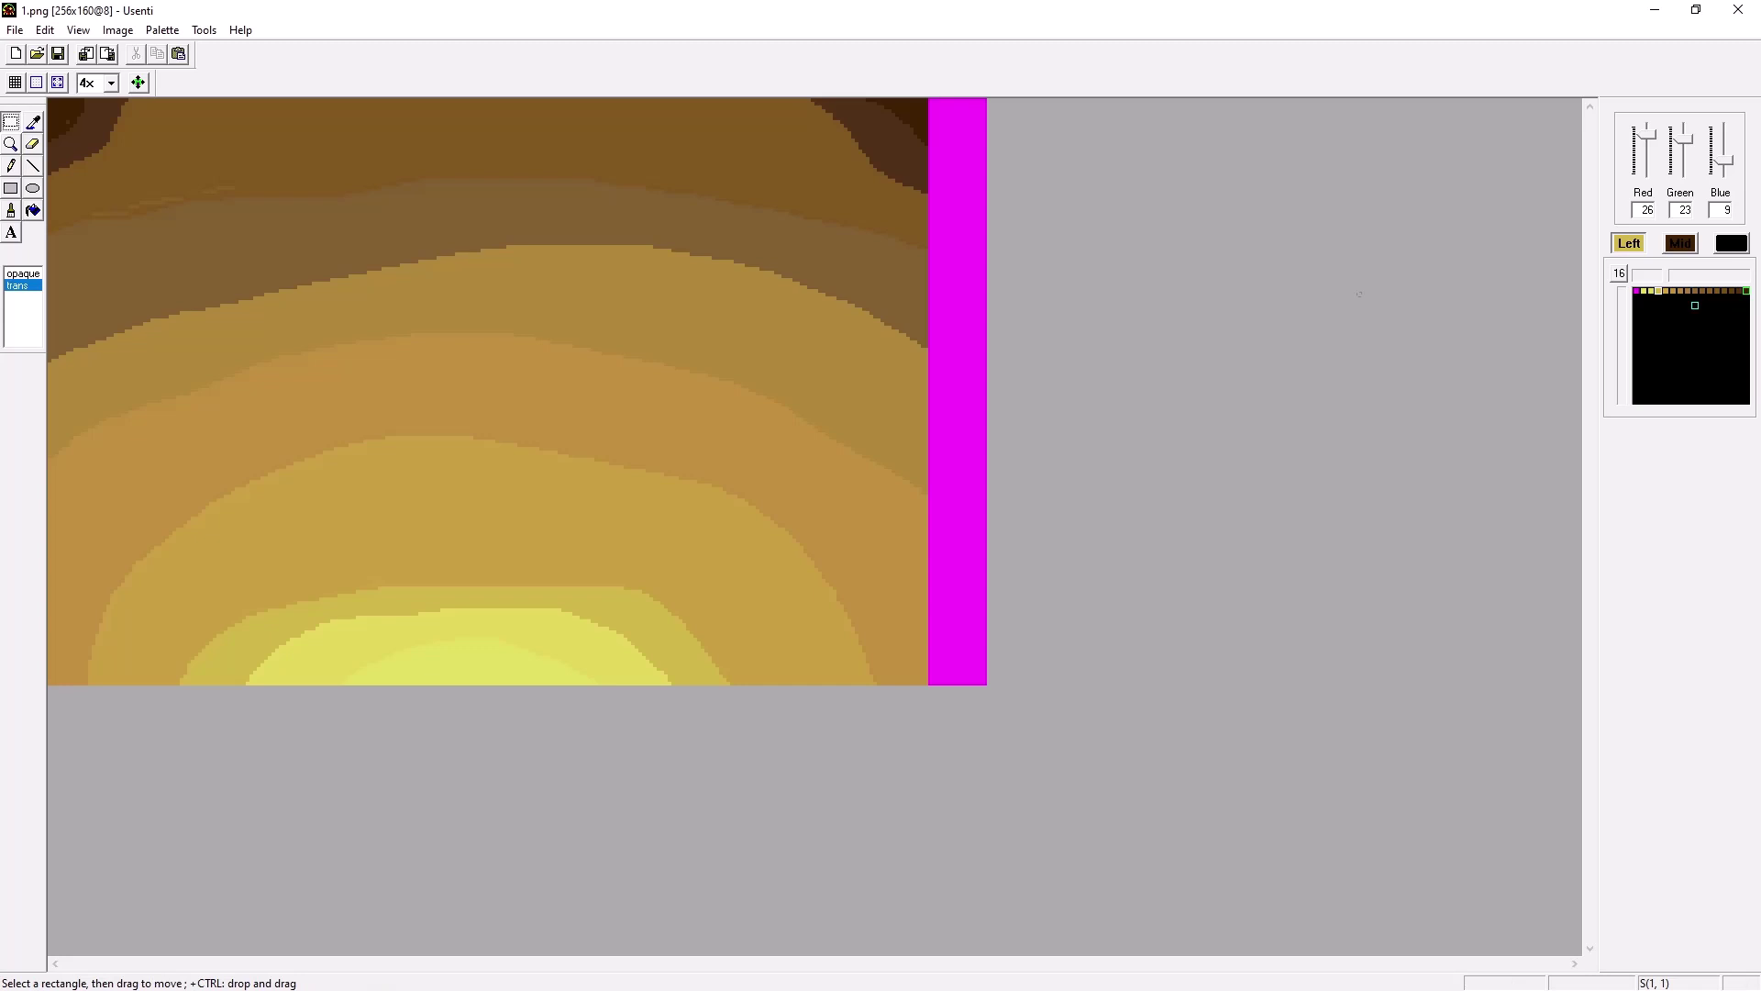
{"action": "left_click_drag", "start_coordinate": [986, 683], "coordinate": [976, 267]}
{"action": "left_click", "coordinate": [1655, 9]}
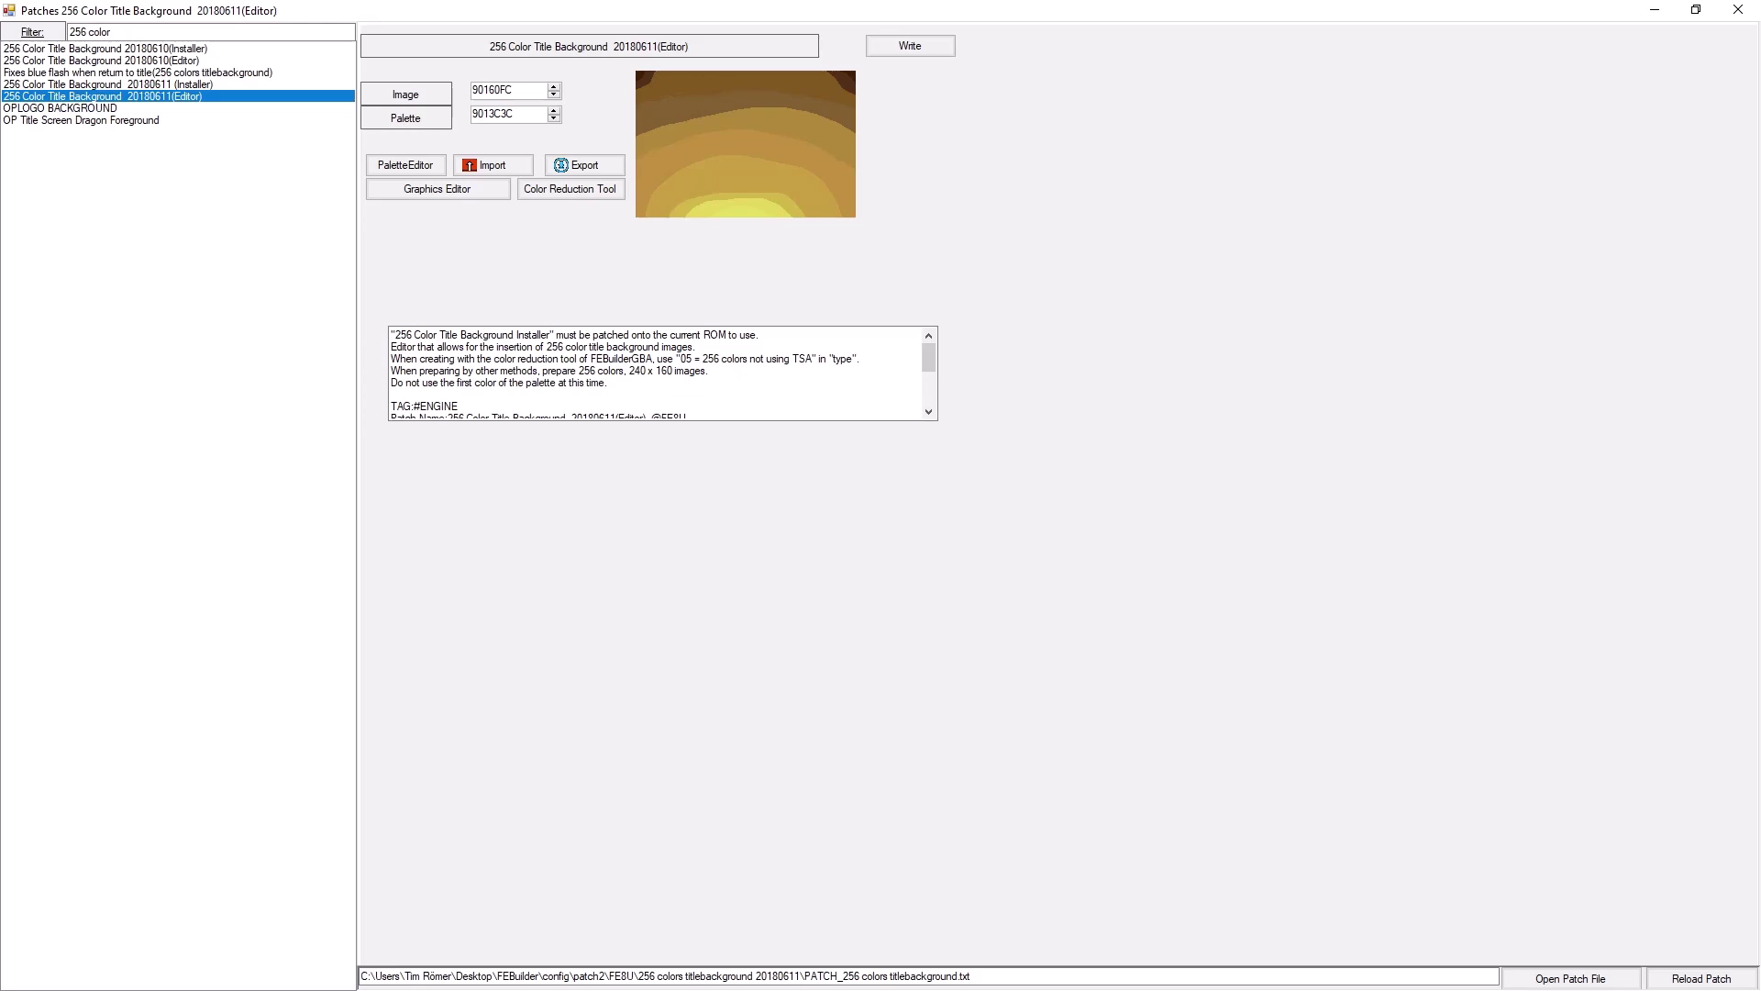
Test-run the ROM from FEBuilderGBA's main window, check the golden arc background on the title screen, and close the emulator.
{"action": "left_click", "coordinate": [1655, 9]}
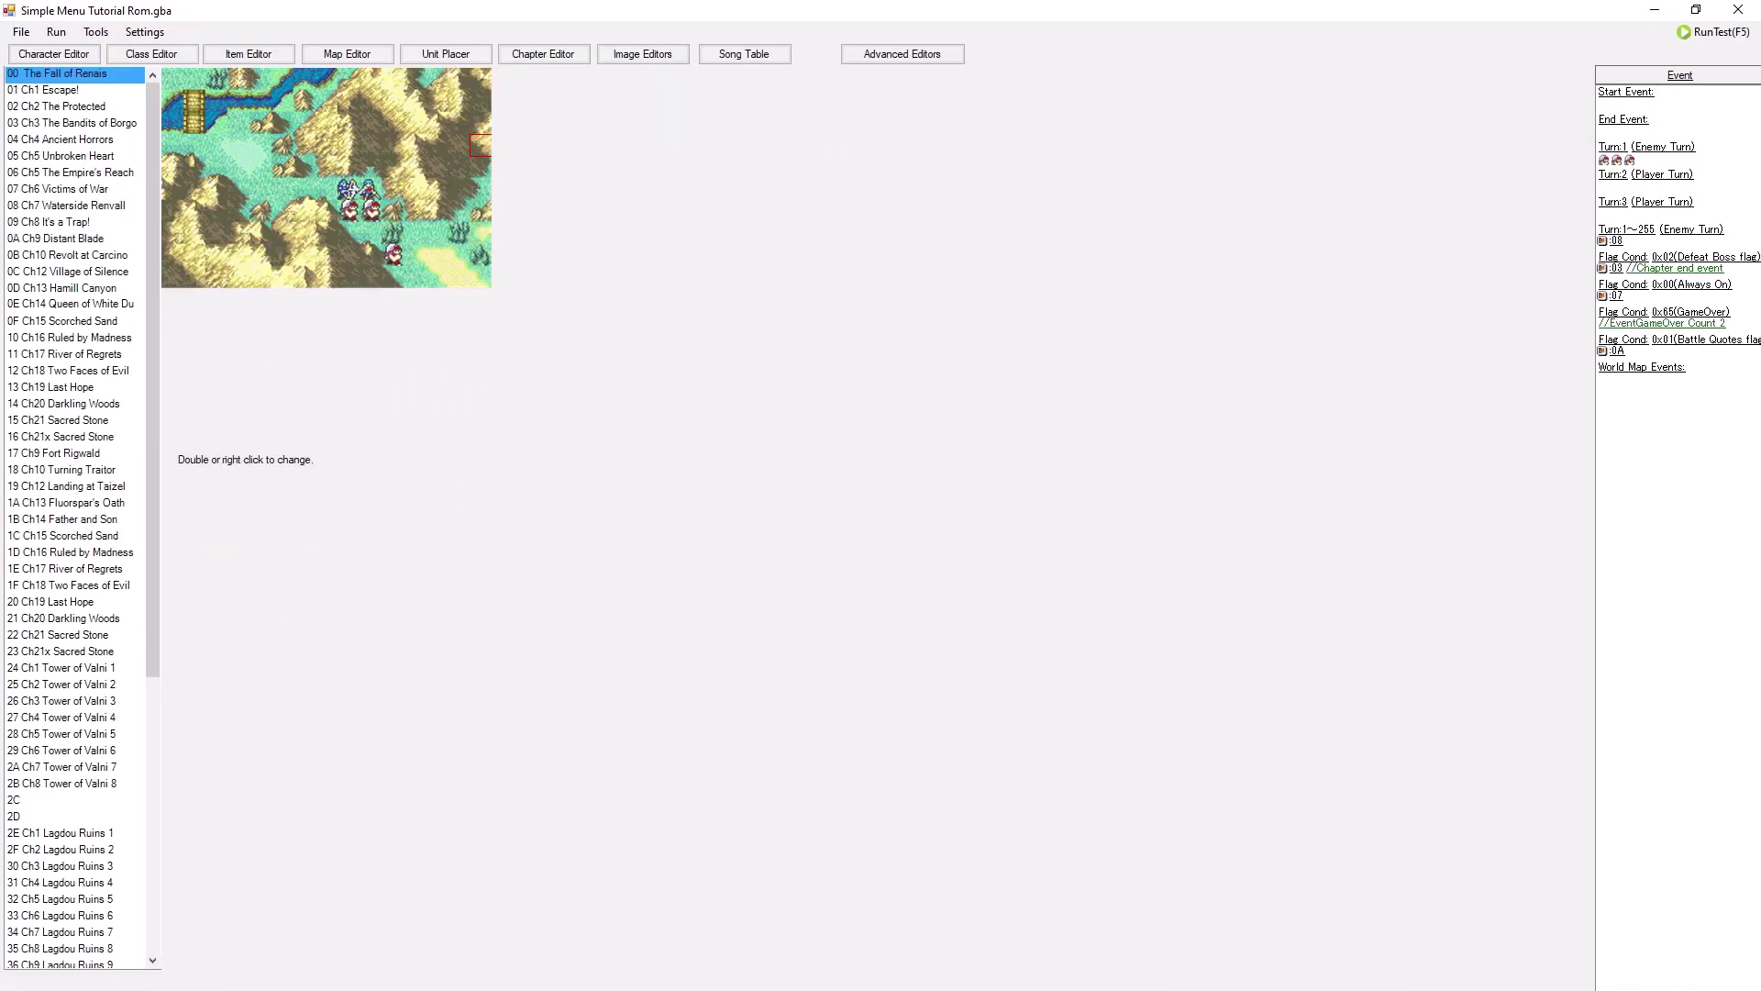
{"action": "key", "text": "F5"}
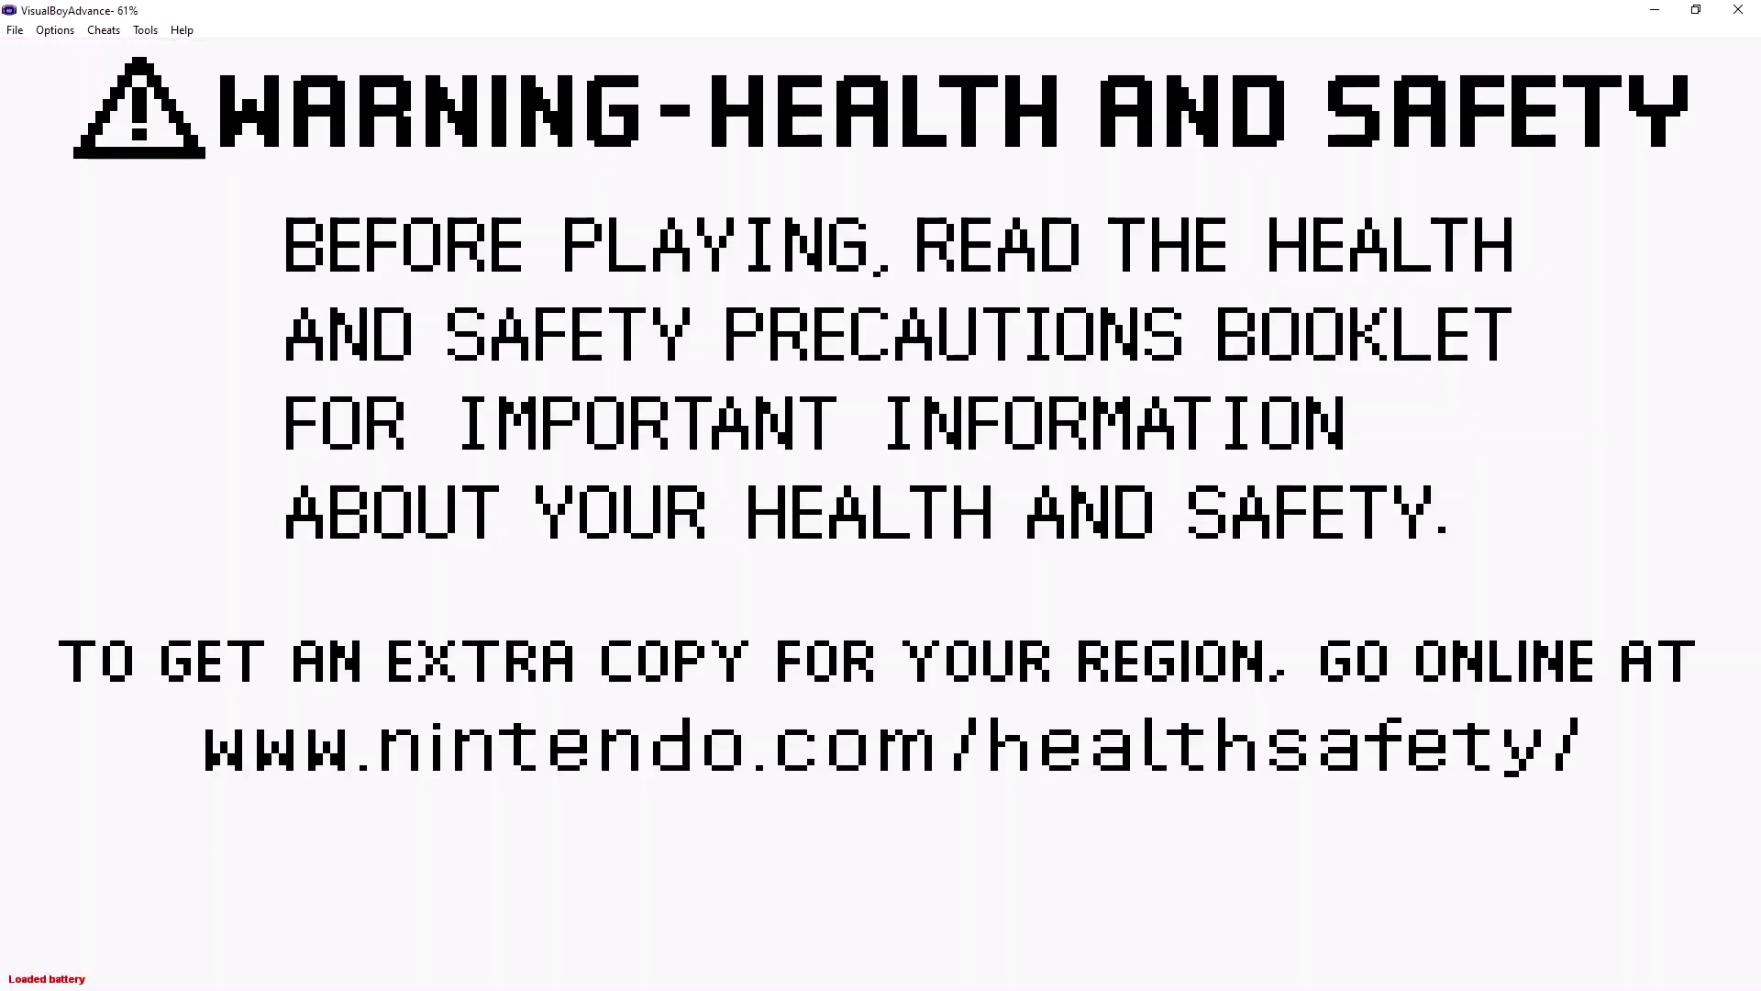
{"action": "key", "text": "space"}
{"action": "key", "text": "Return"}
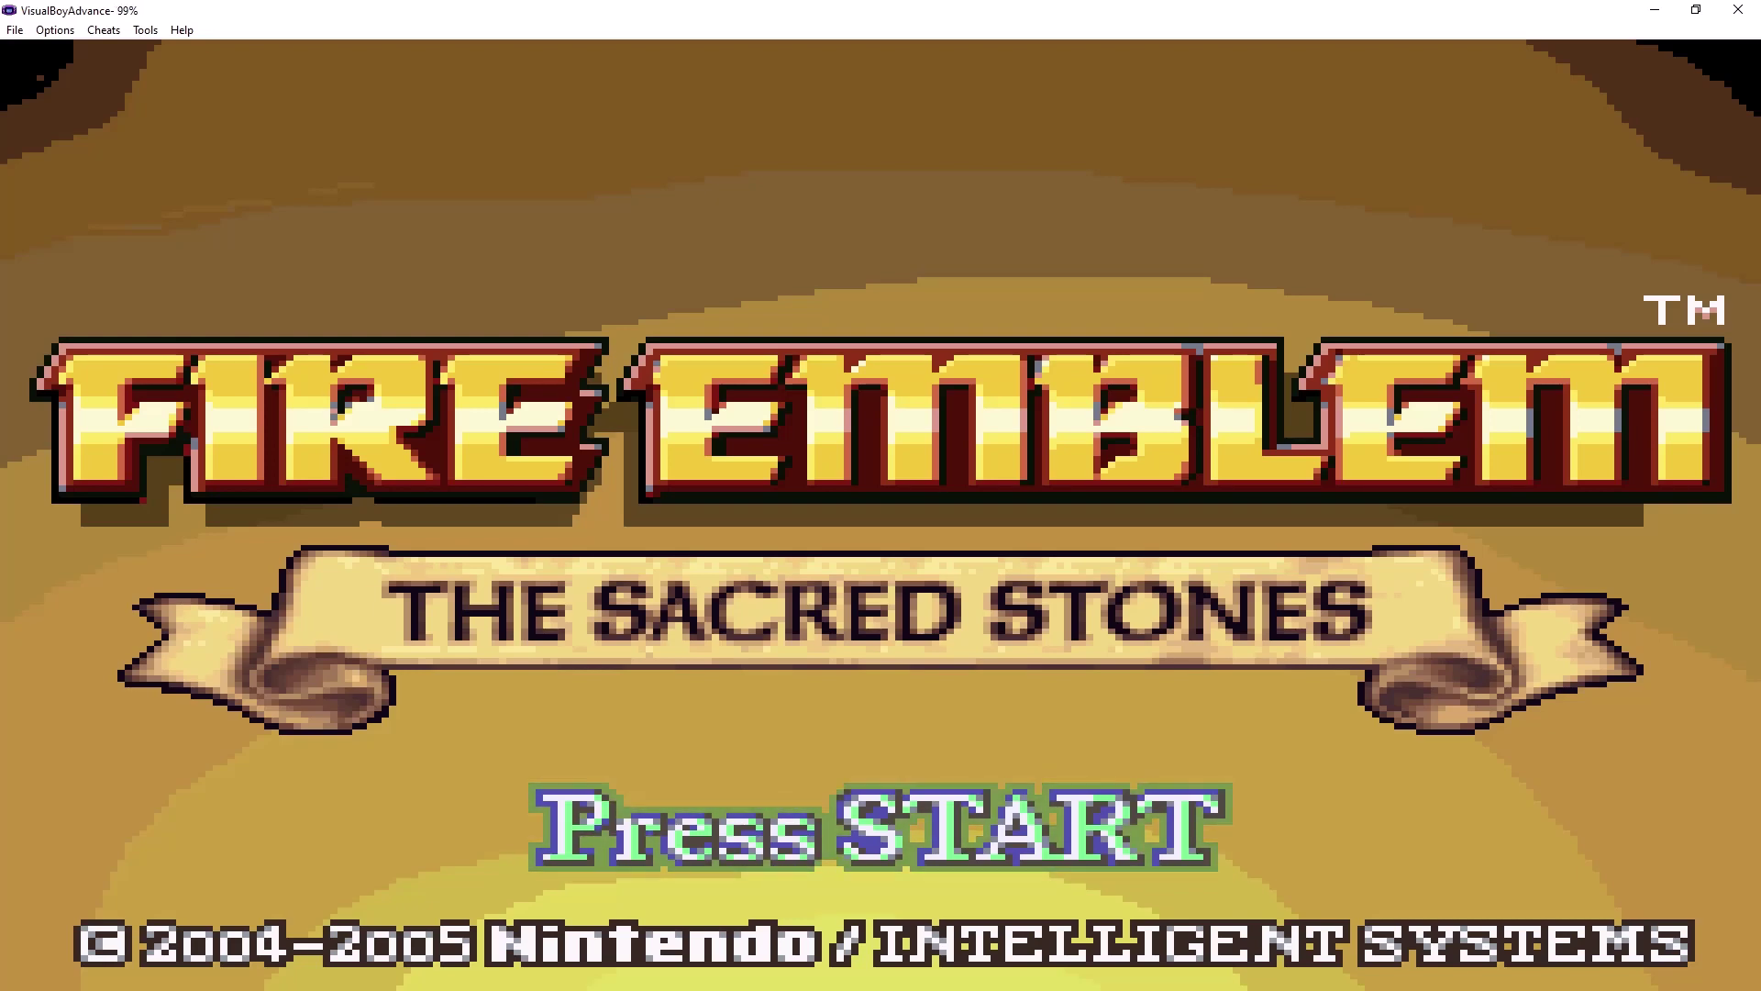
{"action": "key", "text": "Return"}
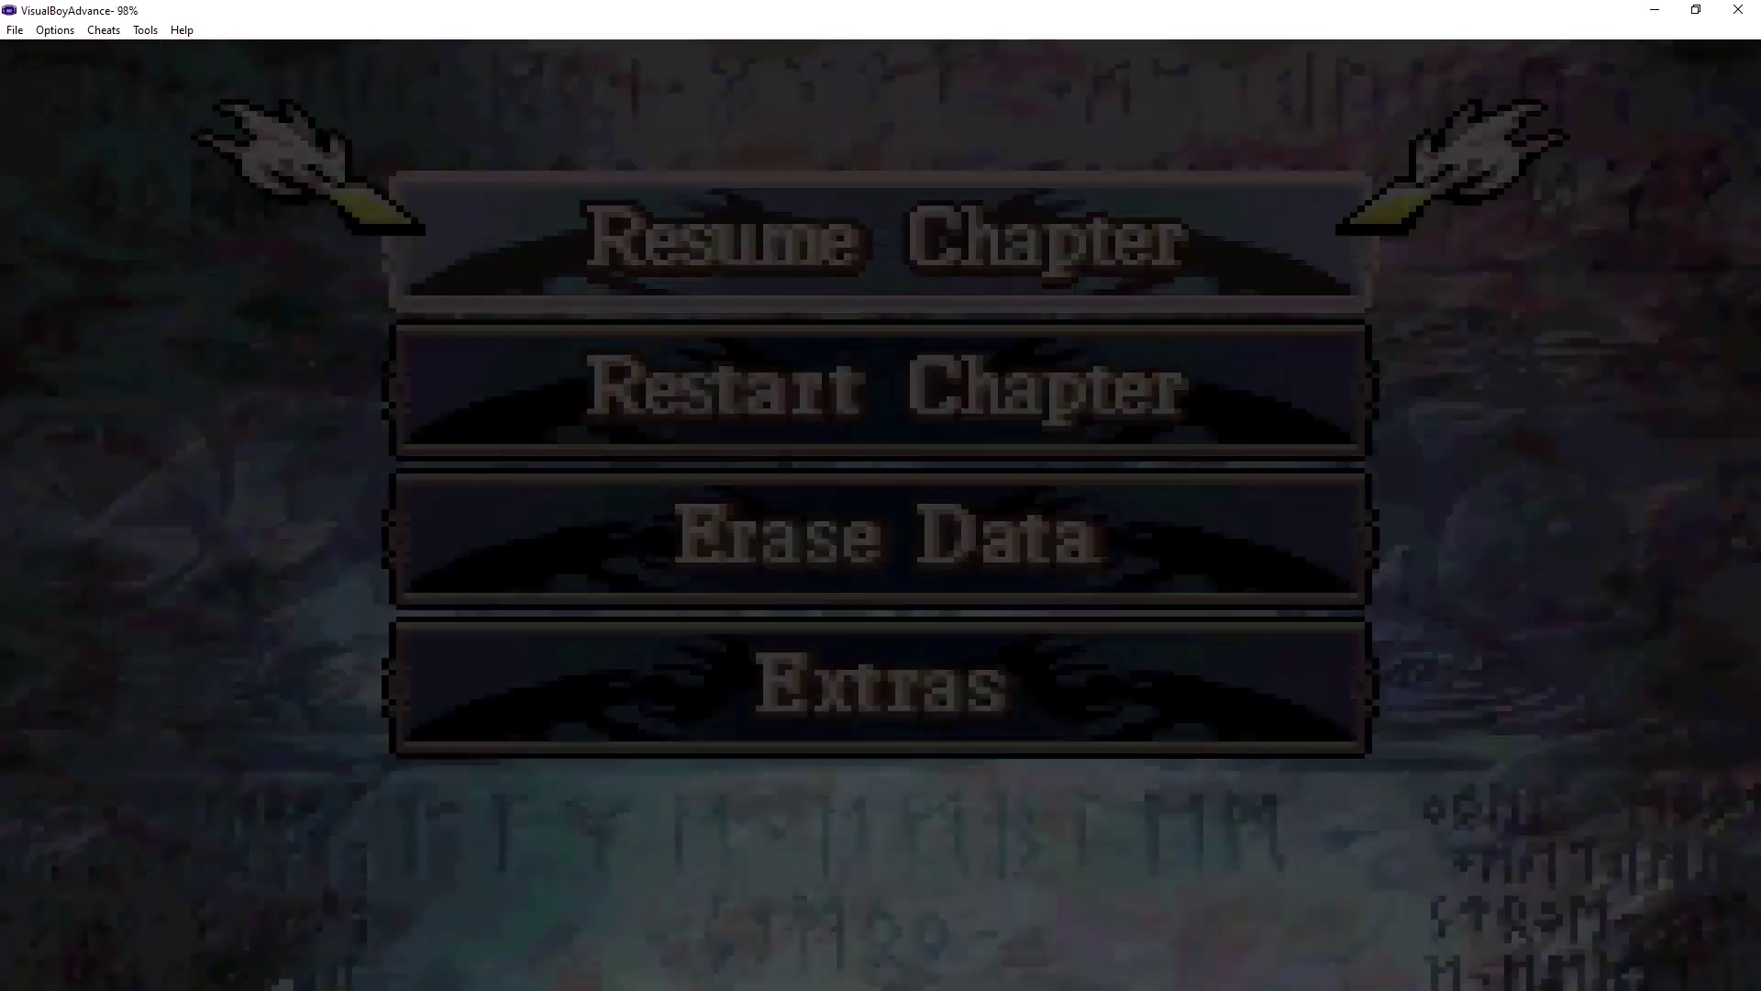
{"action": "key", "text": "x"}
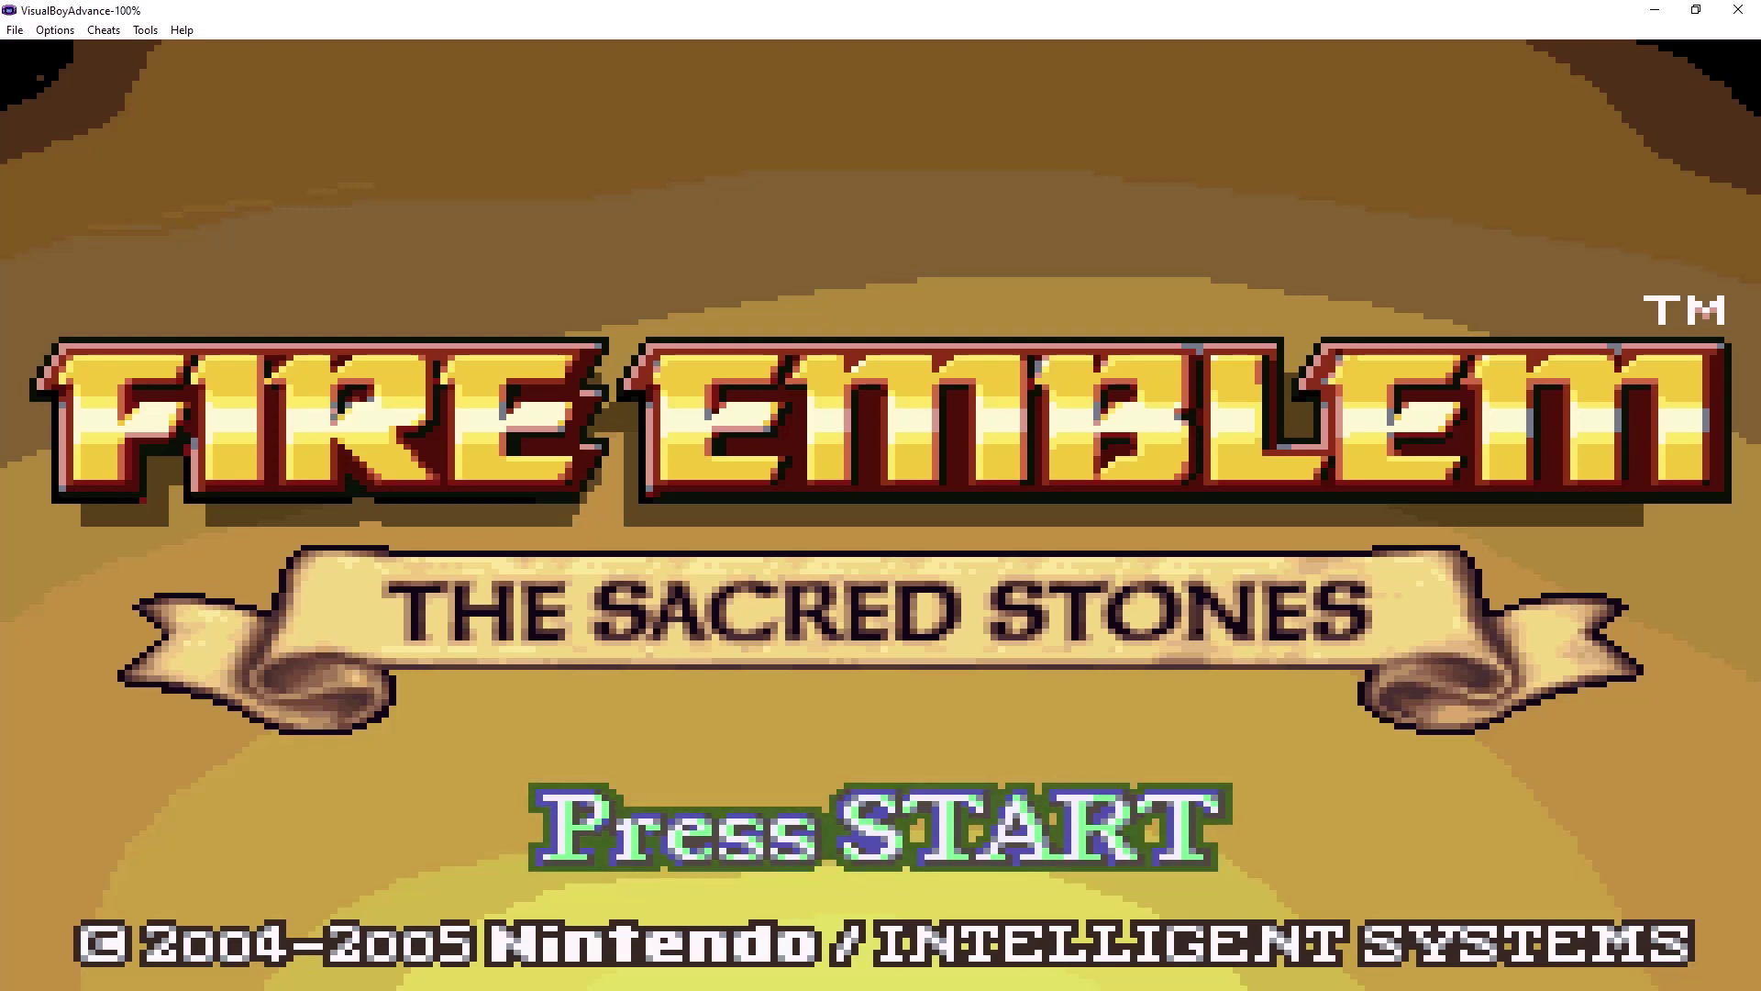
{"action": "left_click", "coordinate": [1738, 9]}
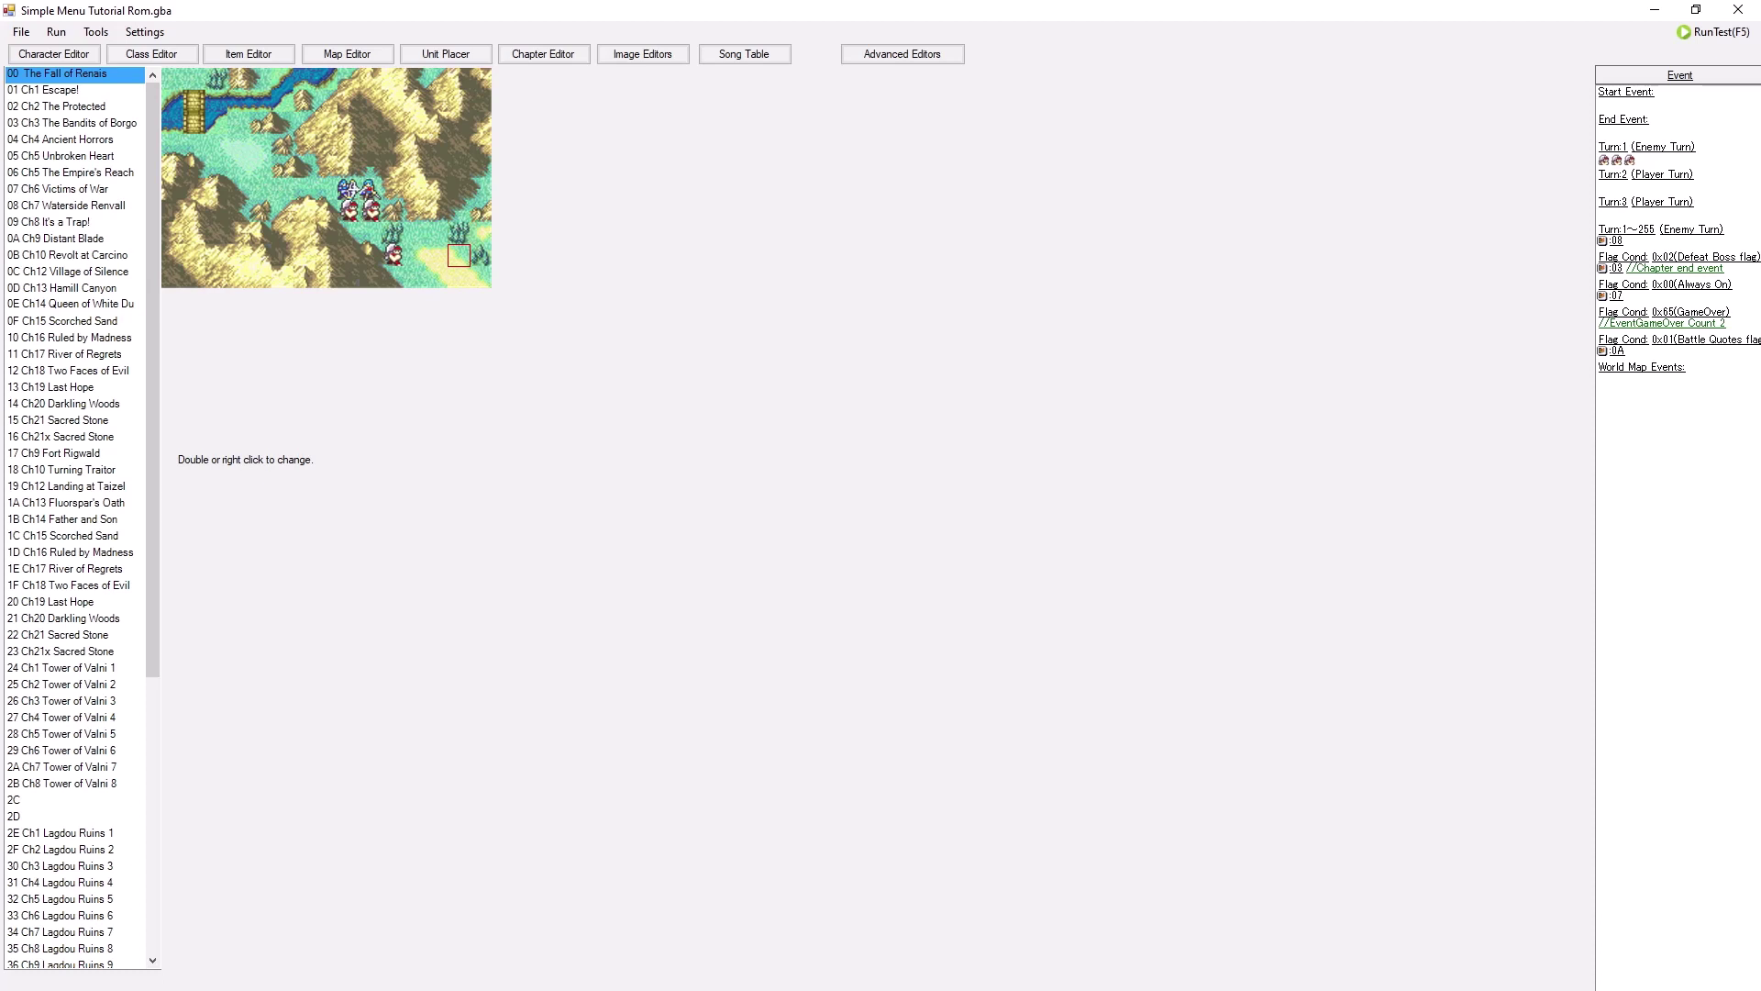
Test-run the ROM again, skip to the title screen to examine the mural background, and close the emulator.
{"action": "key", "text": "F5"}
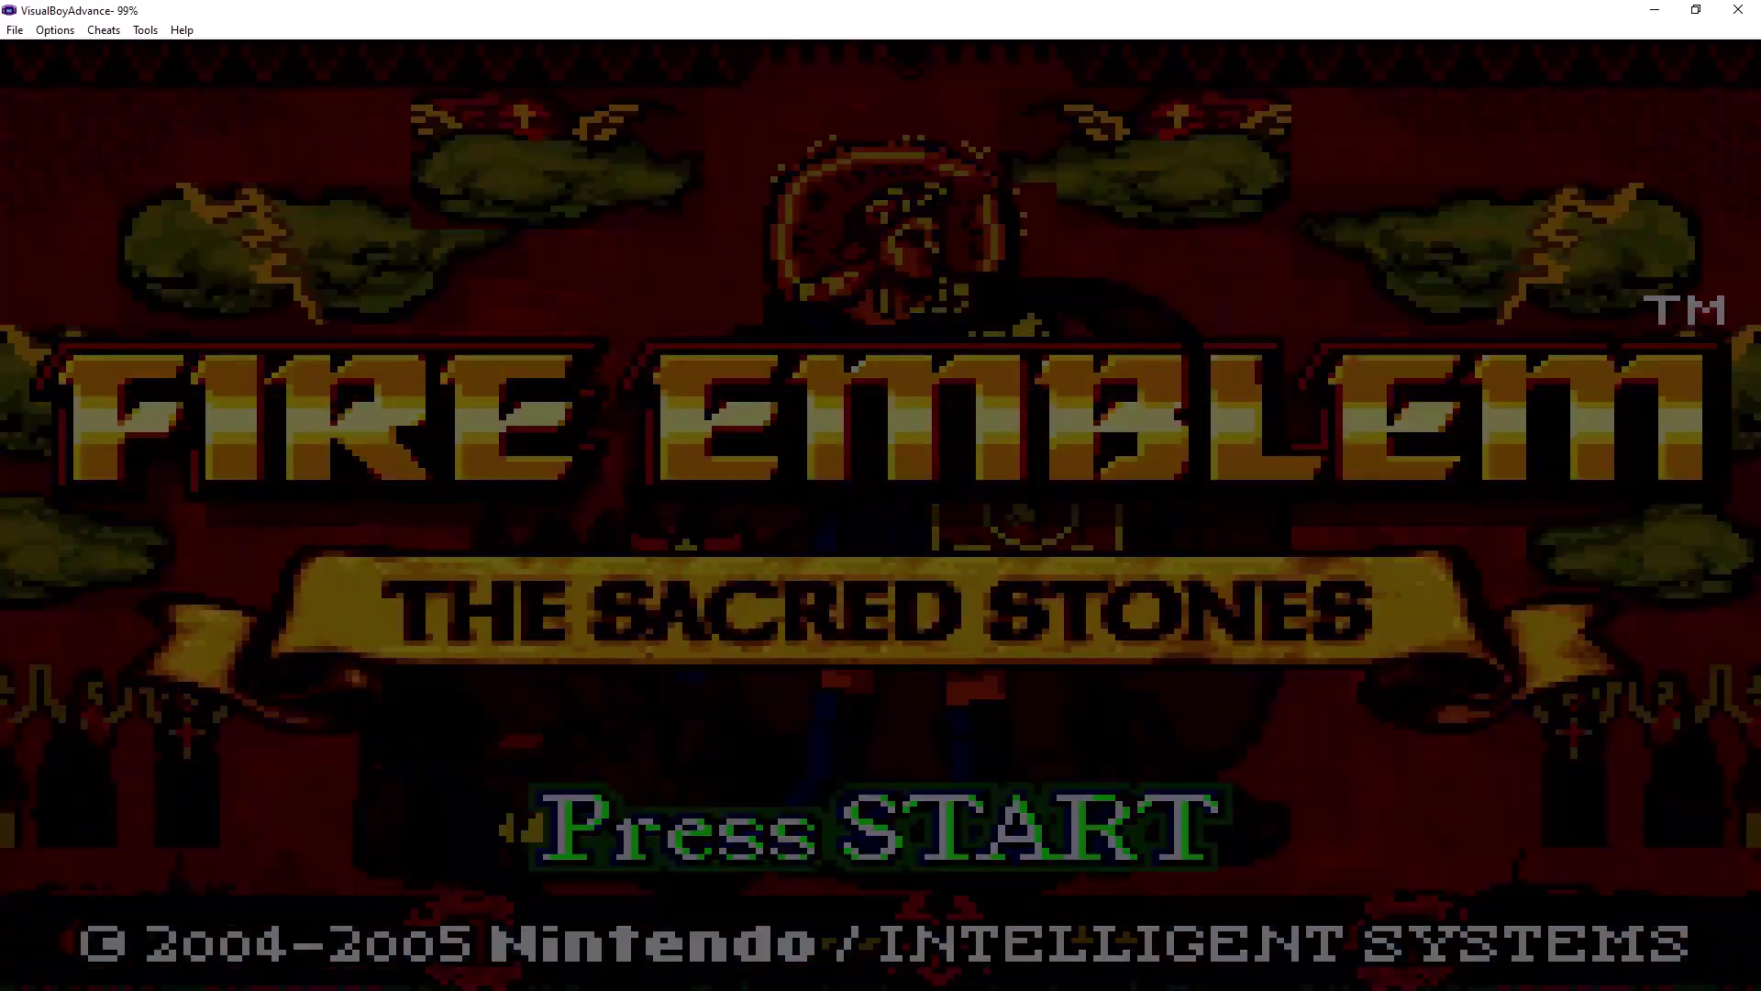
{"action": "key", "text": "Return"}
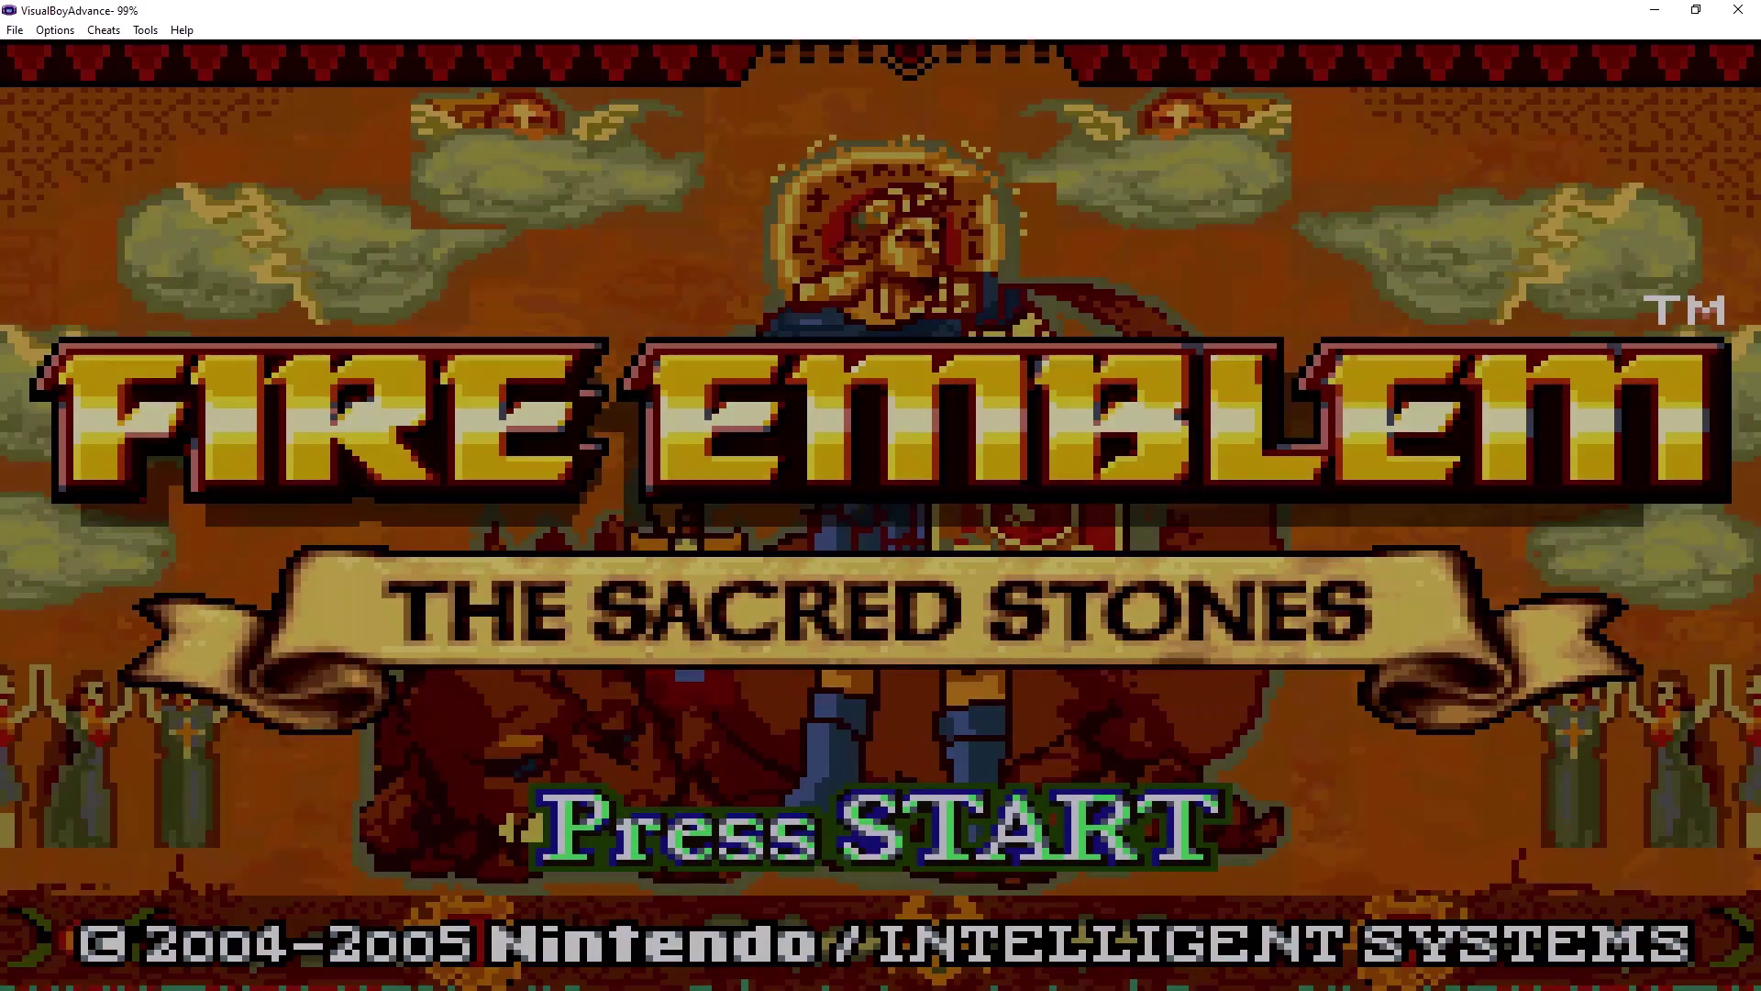
{"action": "key", "text": "x"}
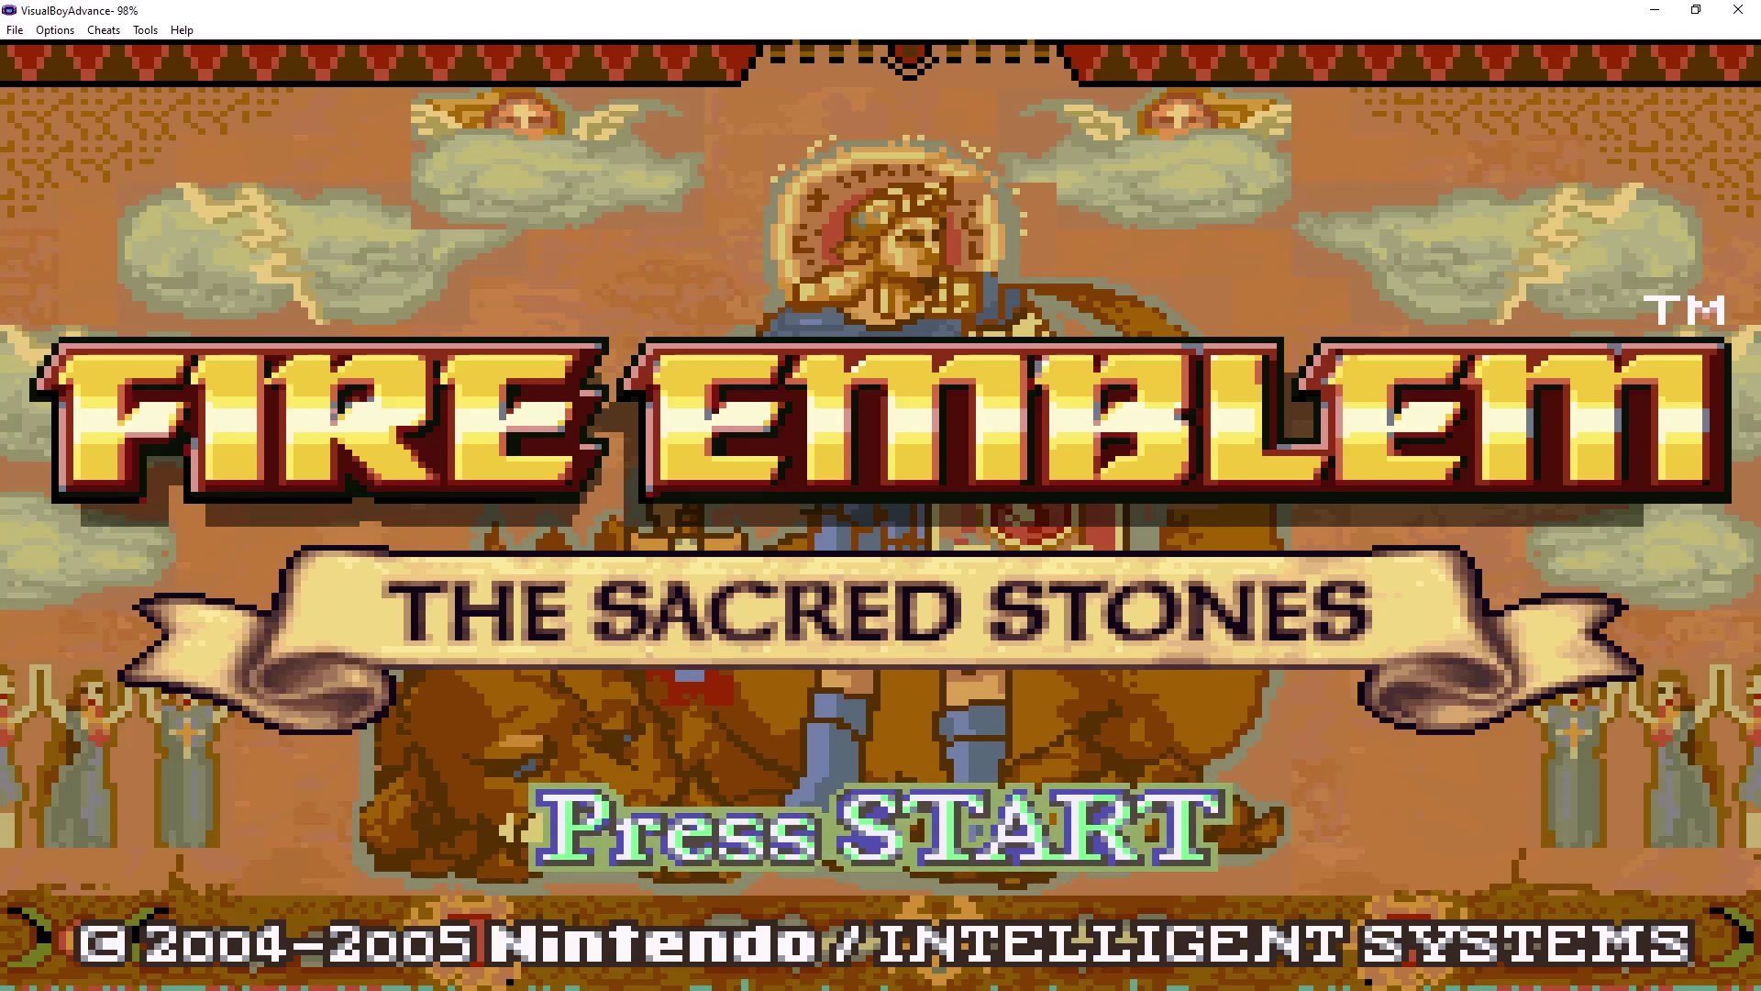
{"action": "key", "text": "alt+c"}
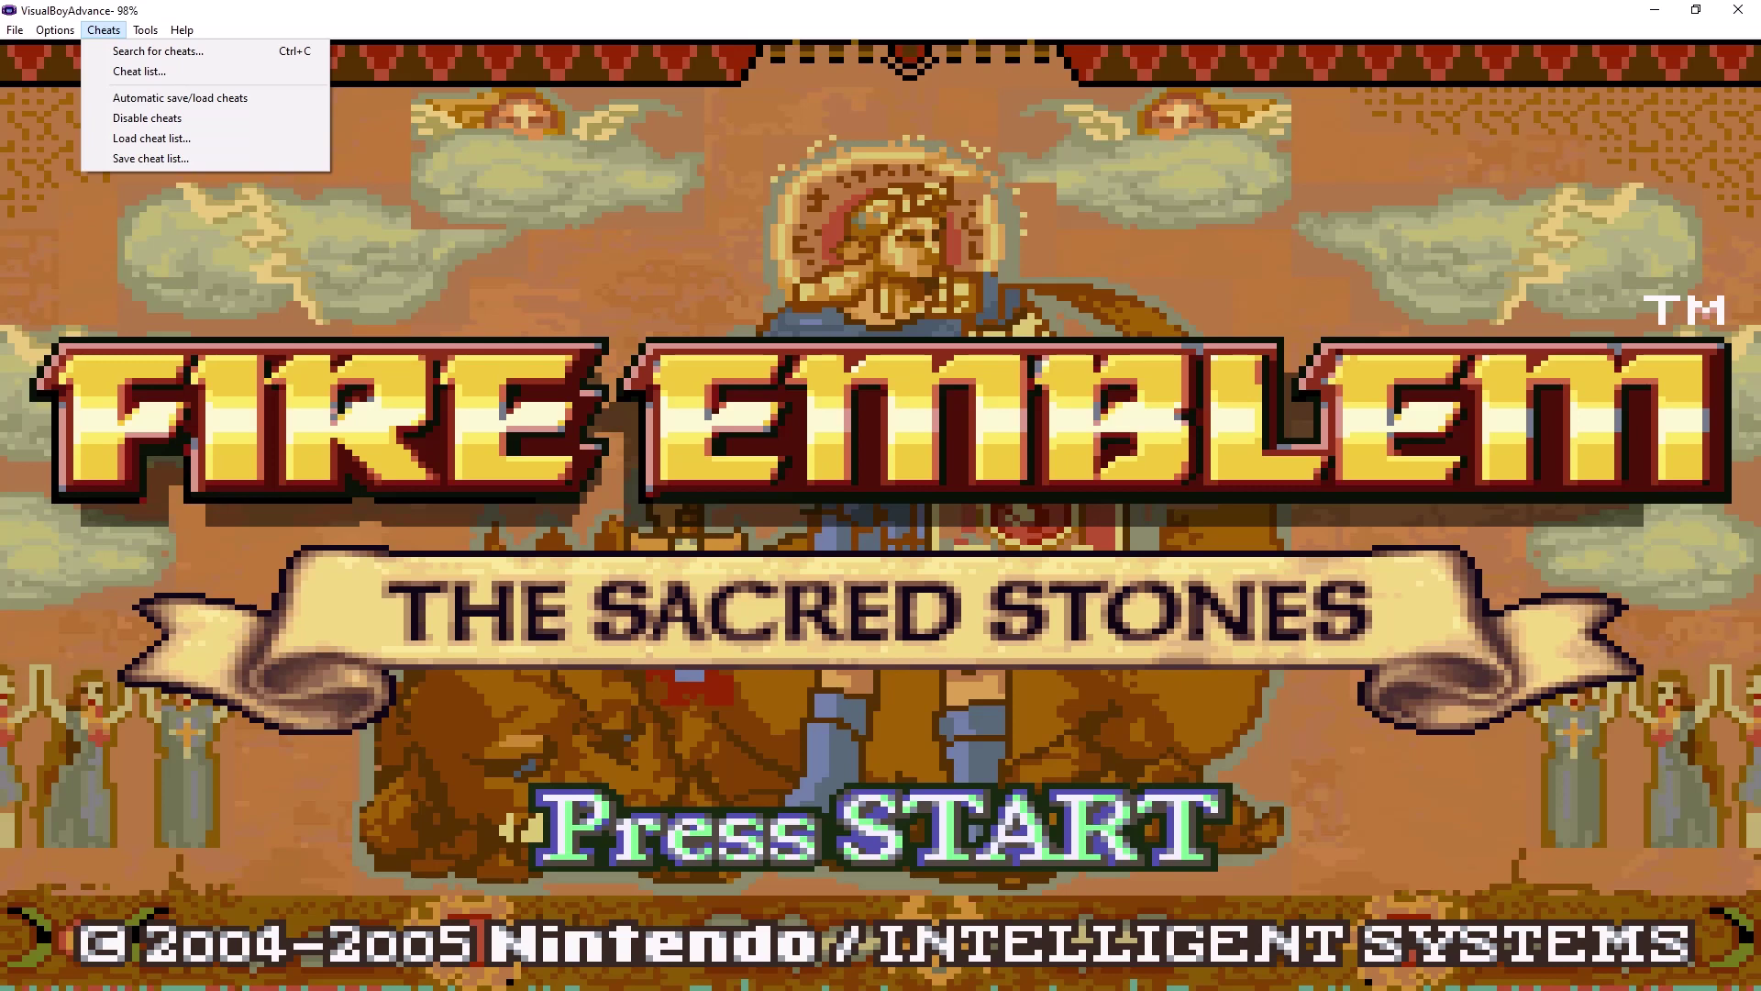
{"action": "key", "text": "Escape"}
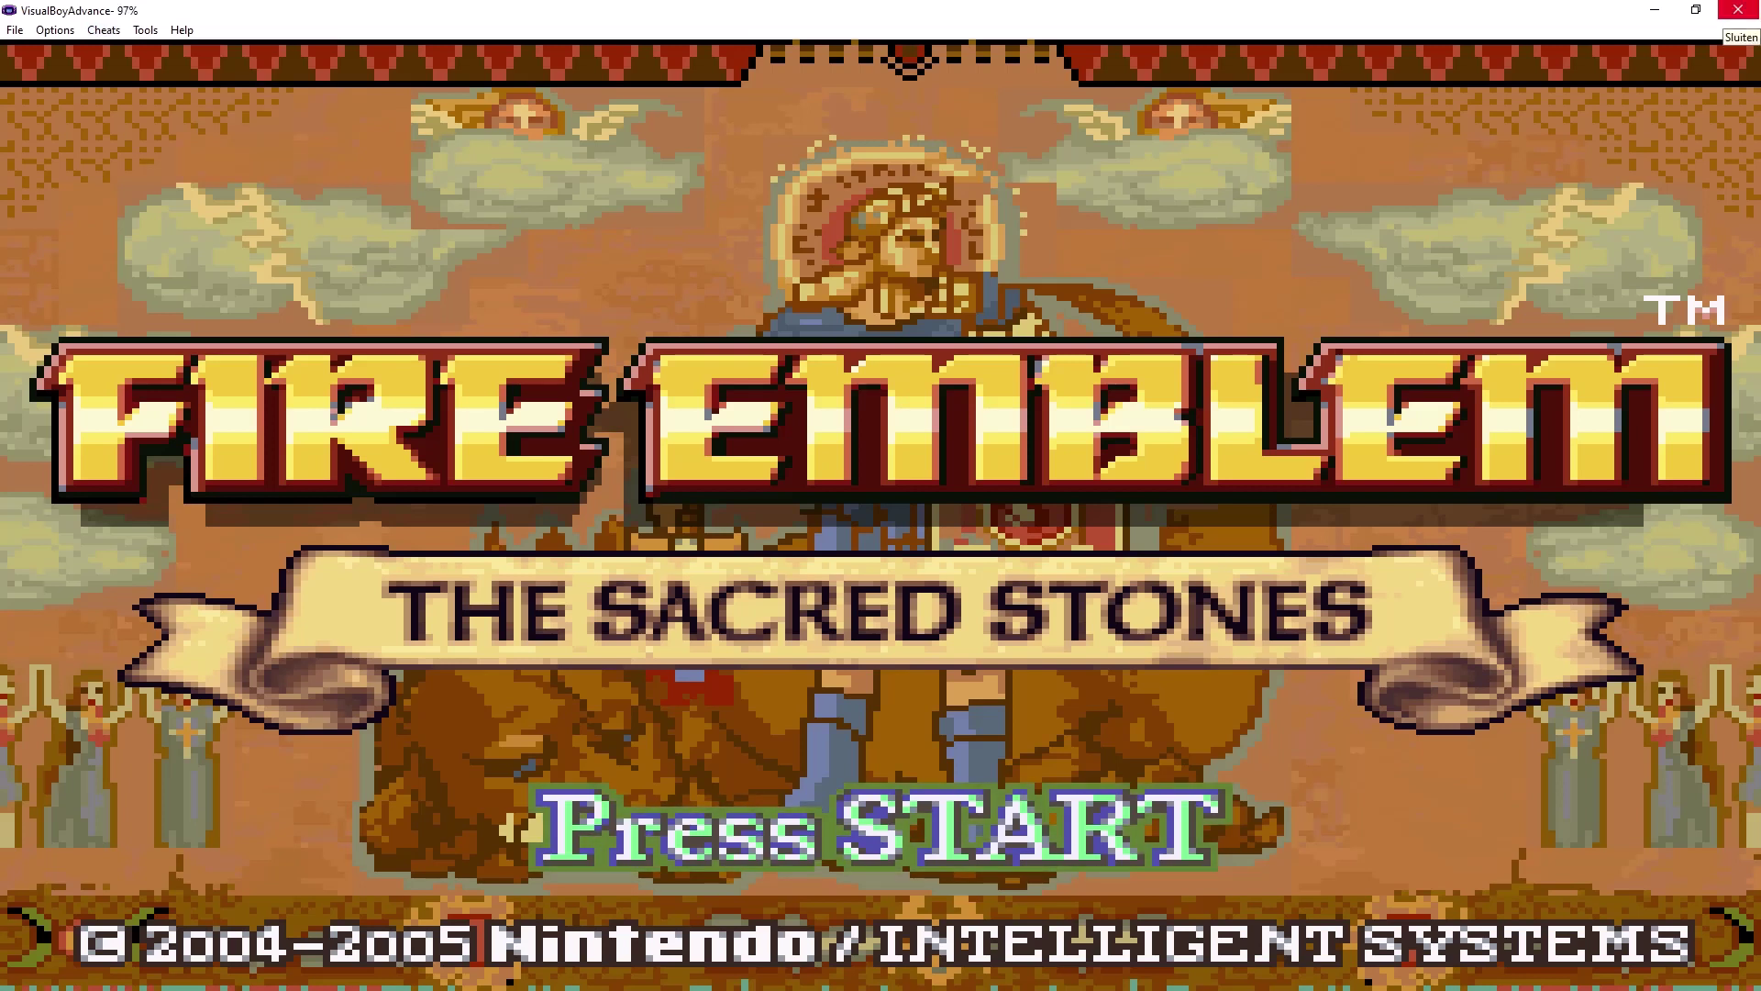
{"action": "left_click", "coordinate": [1738, 10]}
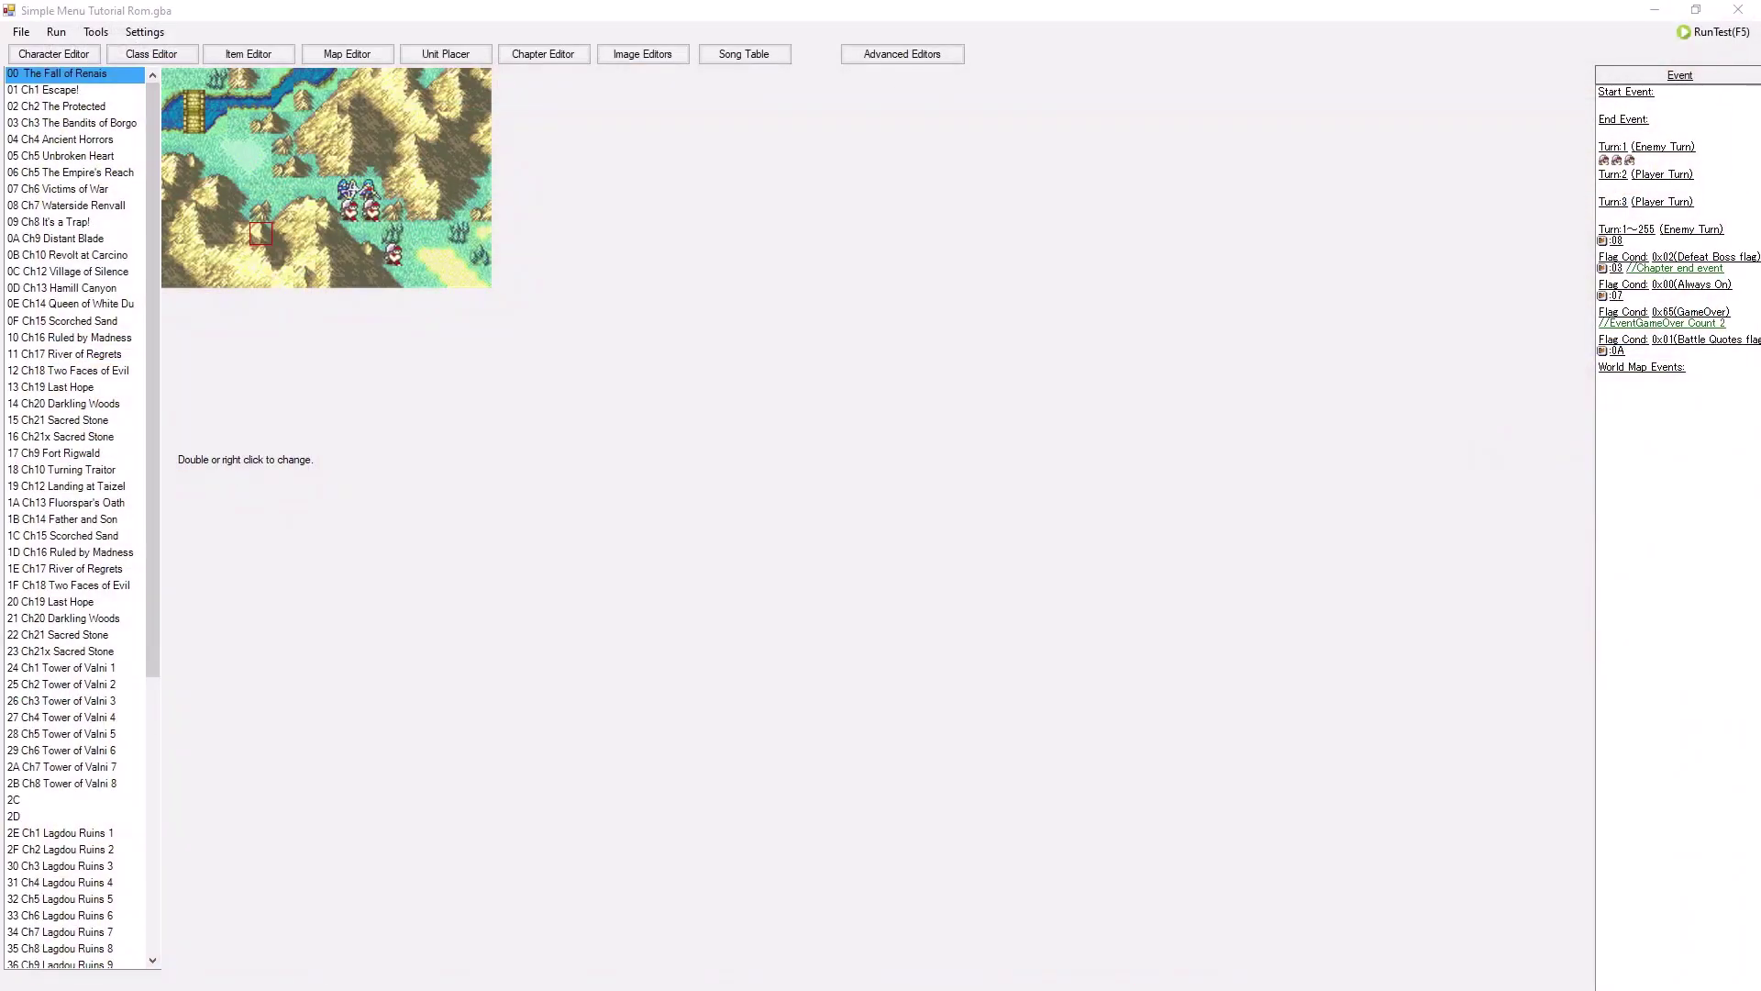